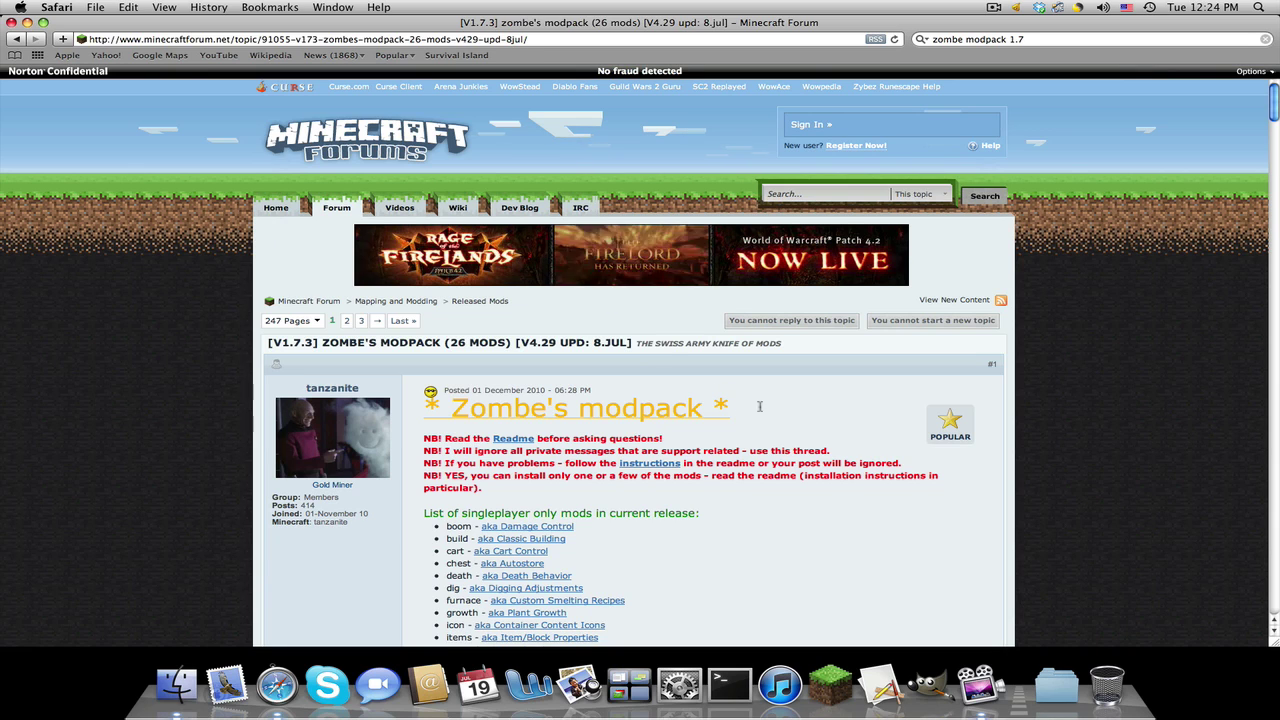
- Look over the Zombe's modpack forum post, including its version, mod lists and download section
{"action": "left_click_drag", "start_coordinate": [756, 407], "coordinate": [803, 432]}
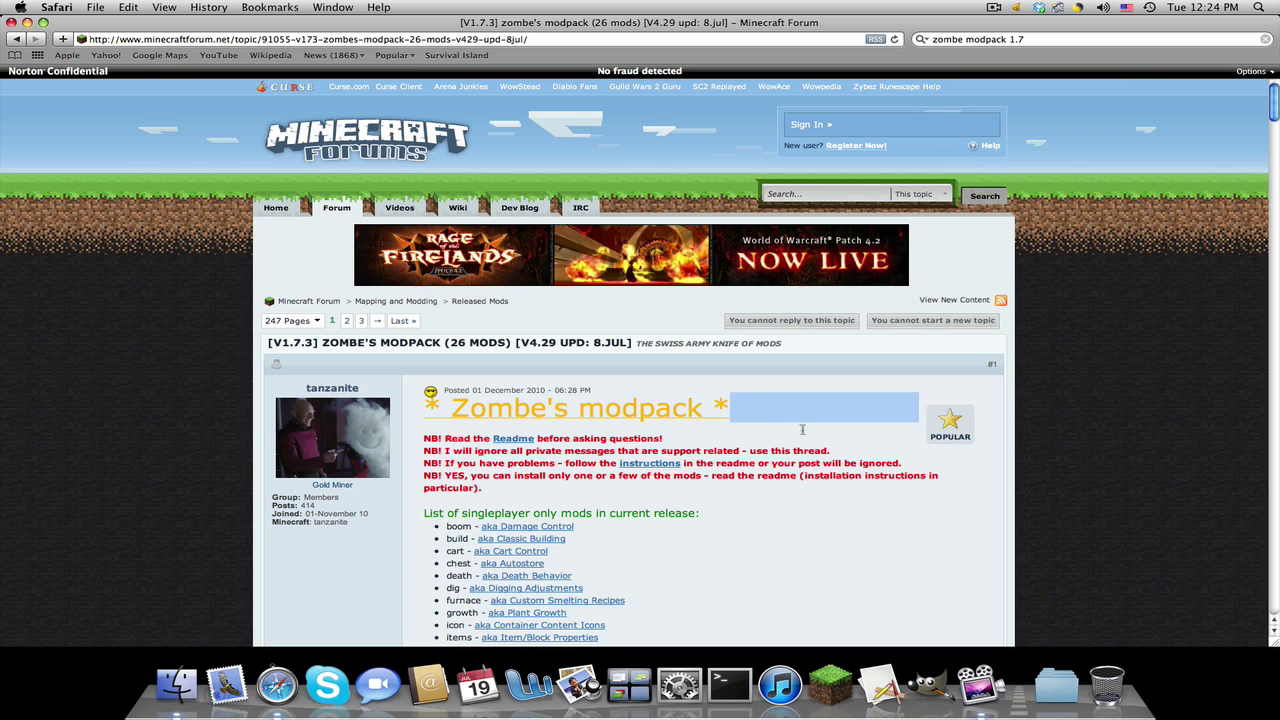
{"action": "left_click", "coordinate": [803, 432]}
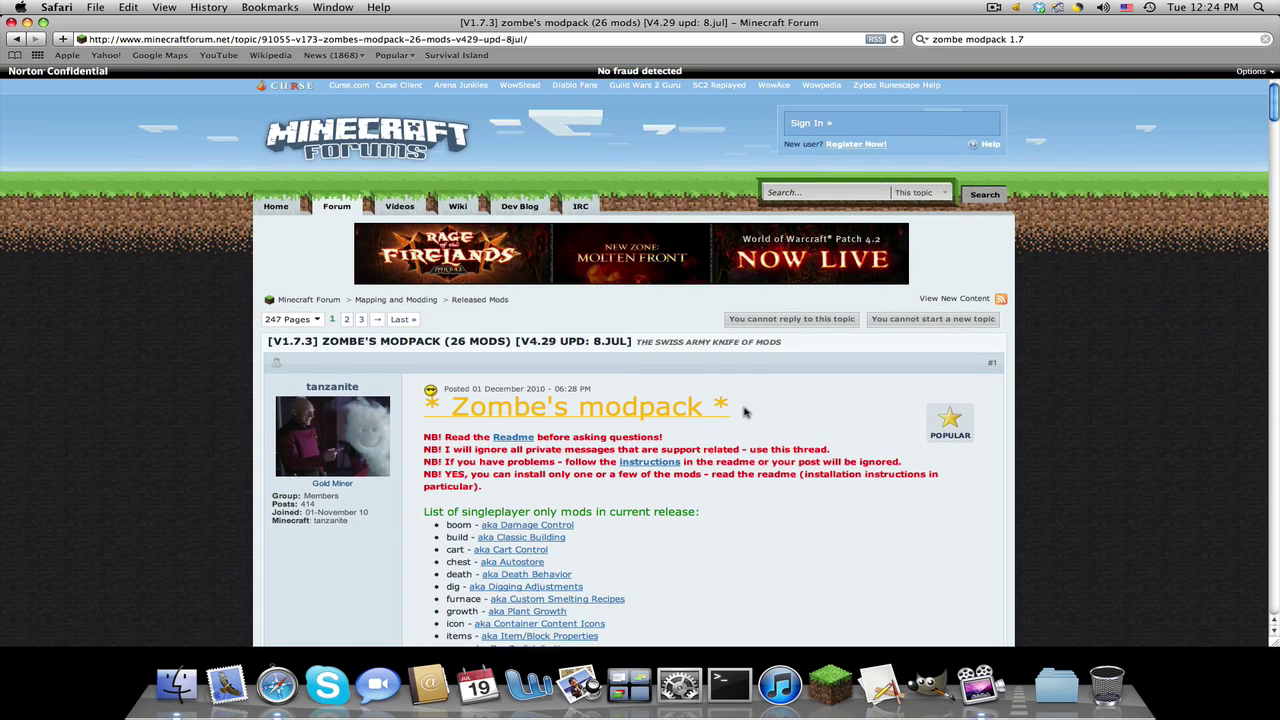
{"action": "scroll", "coordinate": [760, 420], "scroll_direction": "down", "scroll_amount": 3}
{"action": "scroll", "coordinate": [744, 412], "scroll_direction": "down", "scroll_amount": 5}
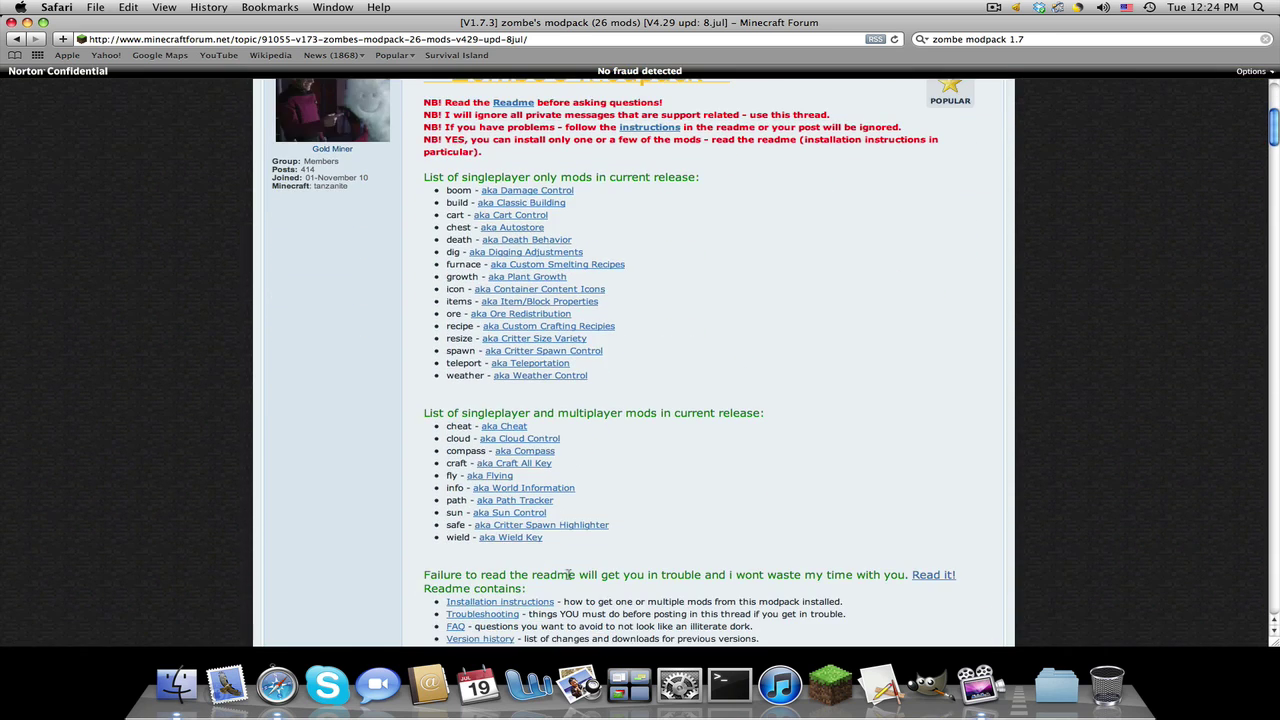
{"action": "left_click_drag", "start_coordinate": [612, 557], "coordinate": [680, 540]}
{"action": "scroll", "coordinate": [680, 540], "scroll_direction": "down", "scroll_amount": 3}
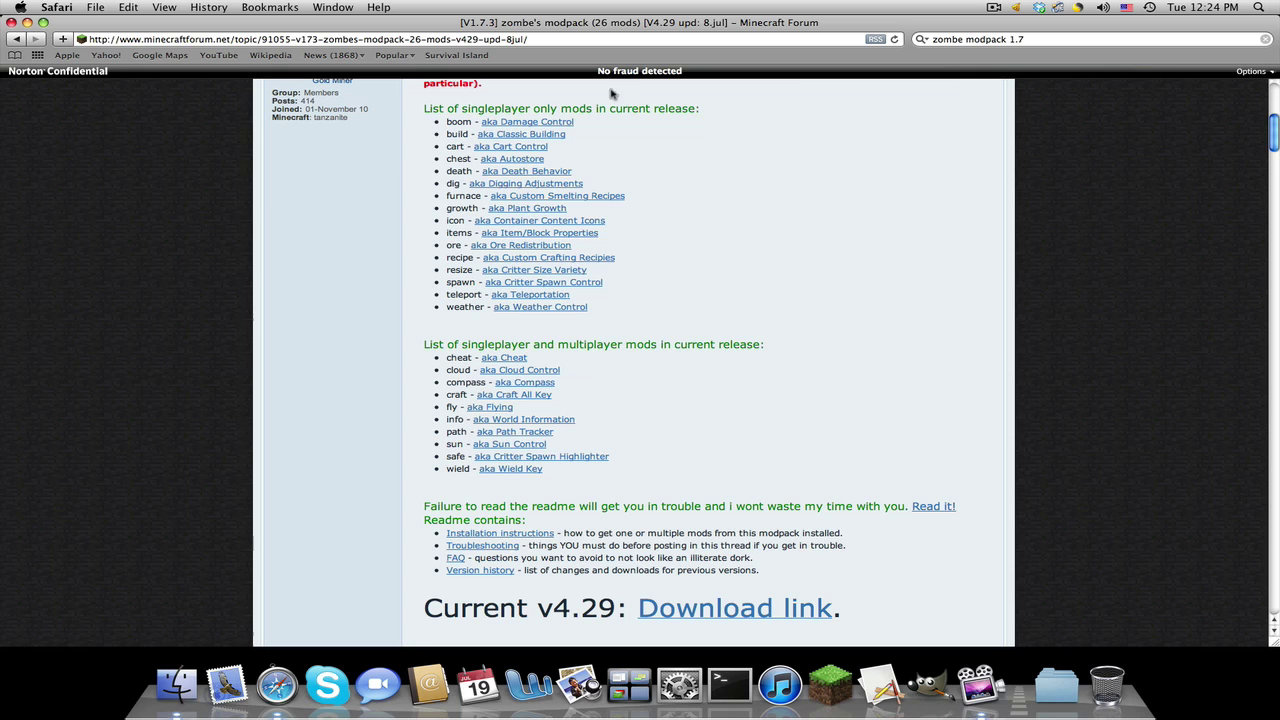
{"action": "scroll", "coordinate": [583, 453], "scroll_direction": "up", "scroll_amount": 10}
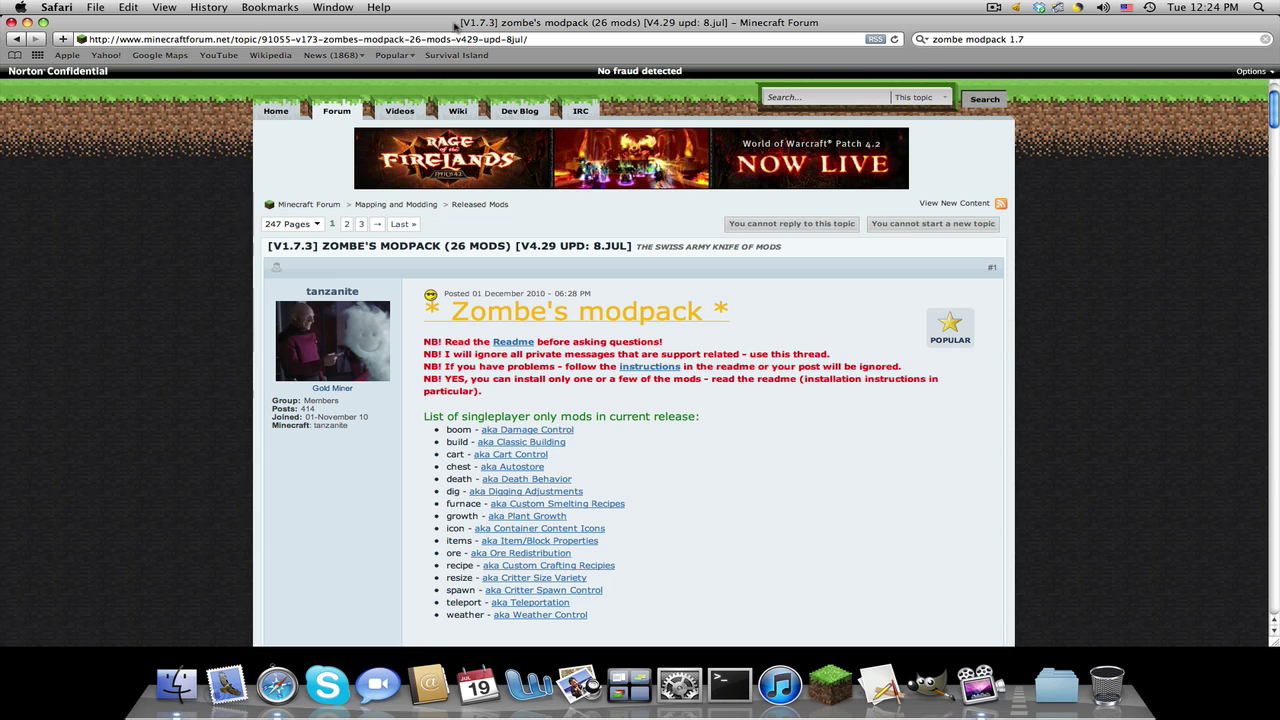
{"action": "scroll", "coordinate": [480, 385], "scroll_direction": "down", "scroll_amount": 14}
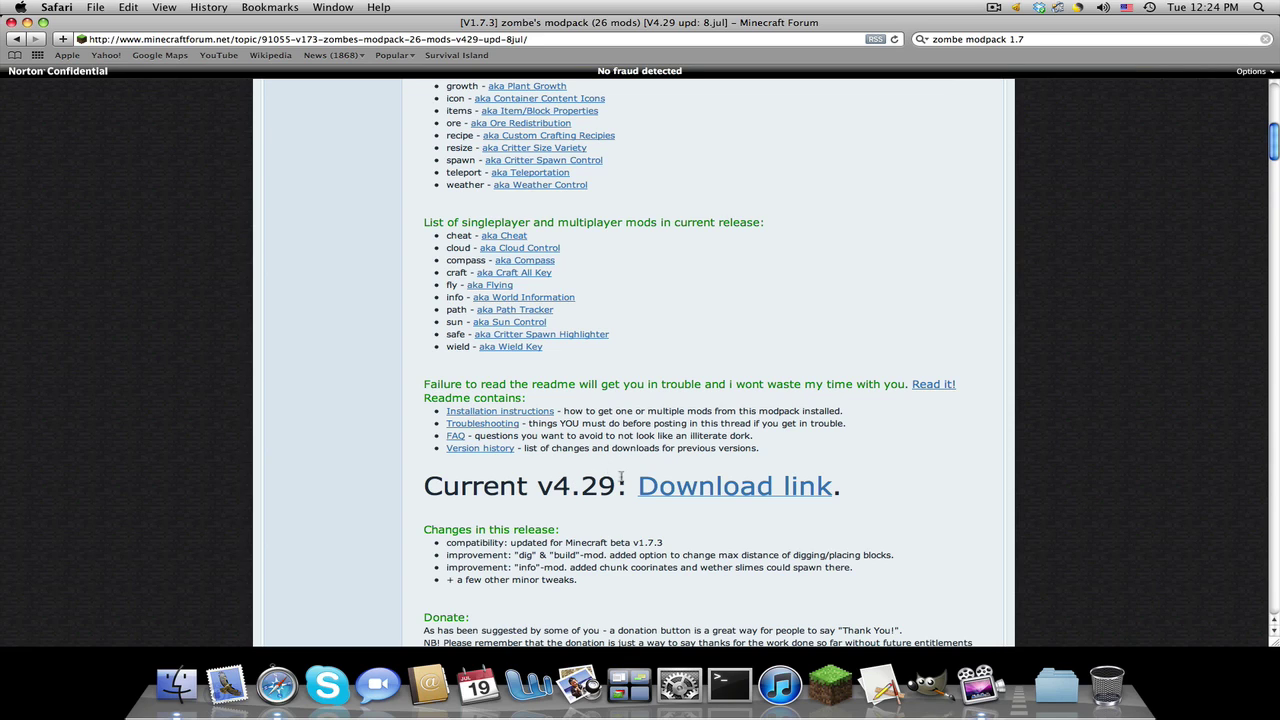
- Download the current v4.29 modpack for Minecraft beta 1.7.3, and put the downloads list and browser window away
{"action": "left_click_drag", "start_coordinate": [659, 543], "coordinate": [611, 543]}
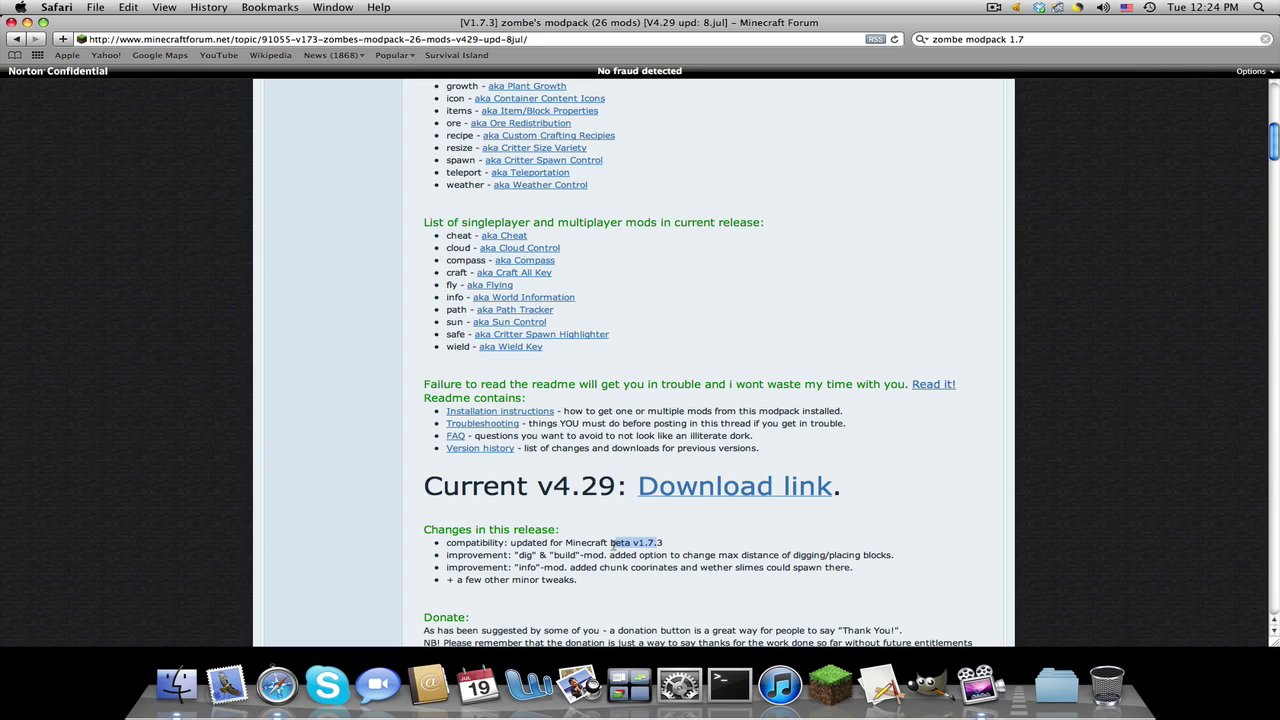
{"action": "left_click", "coordinate": [698, 517]}
{"action": "left_click", "coordinate": [695, 490]}
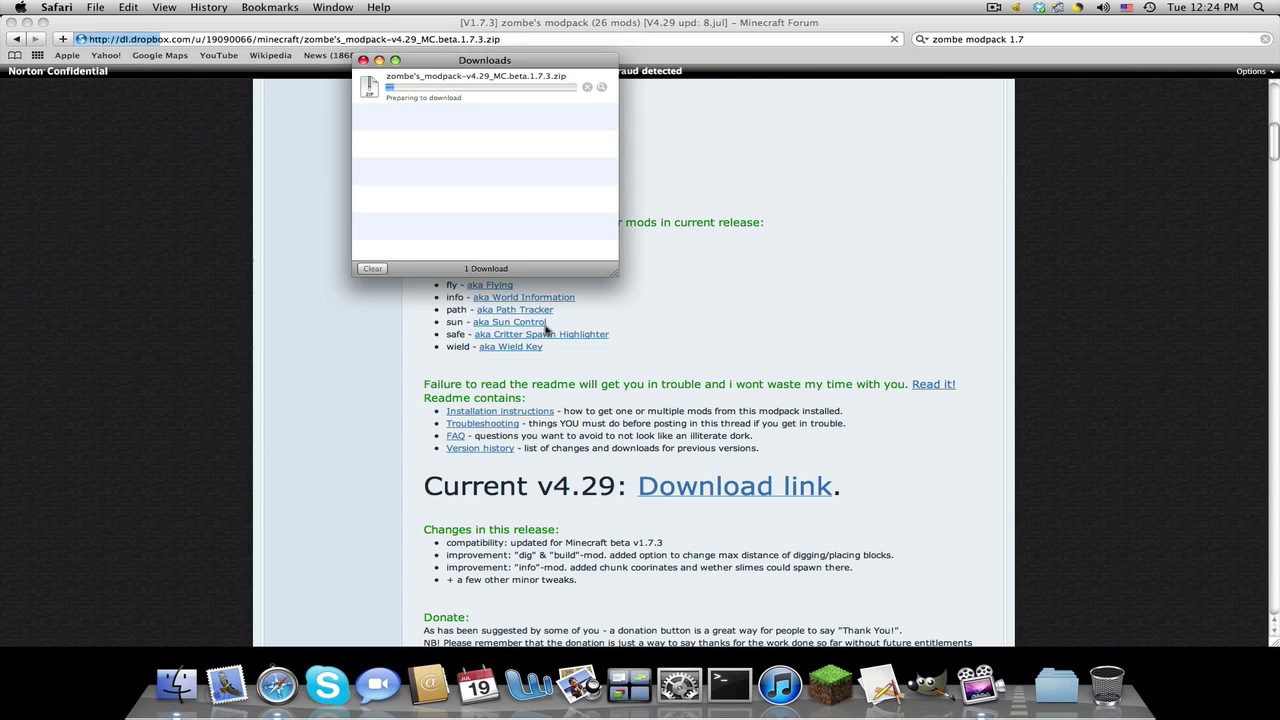
{"action": "left_click", "coordinate": [371, 268]}
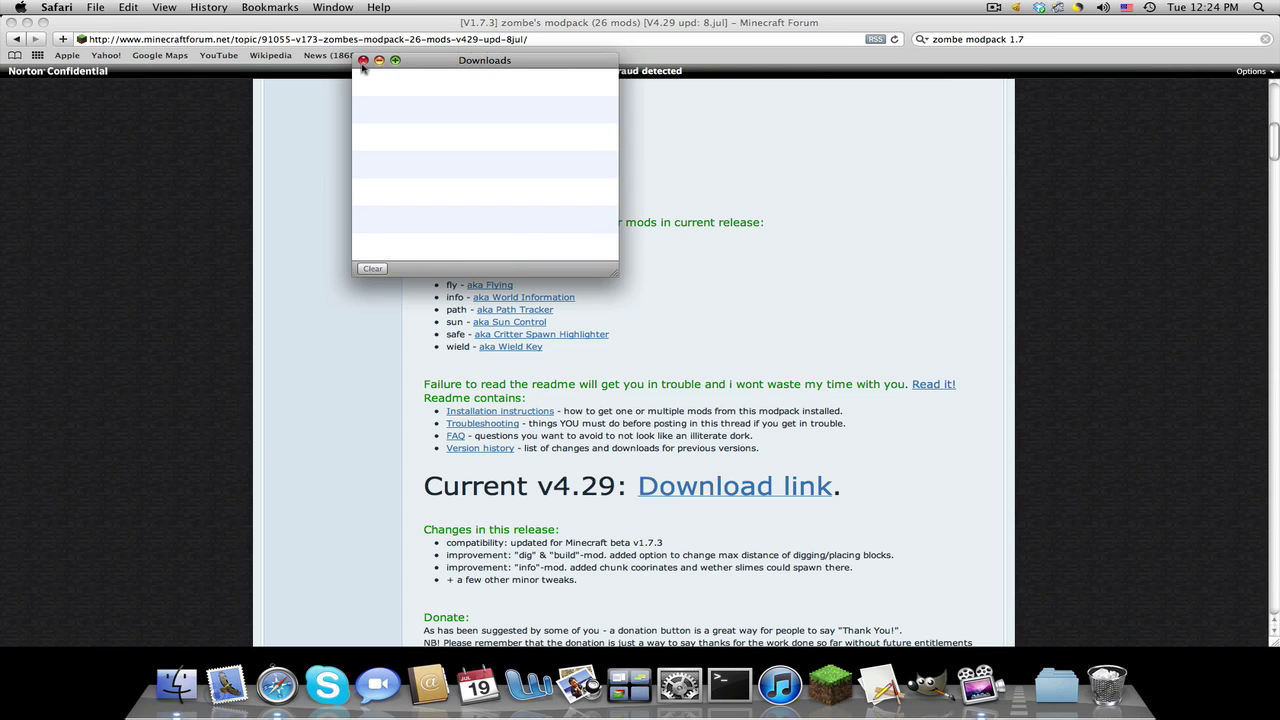
{"action": "left_click", "coordinate": [363, 61]}
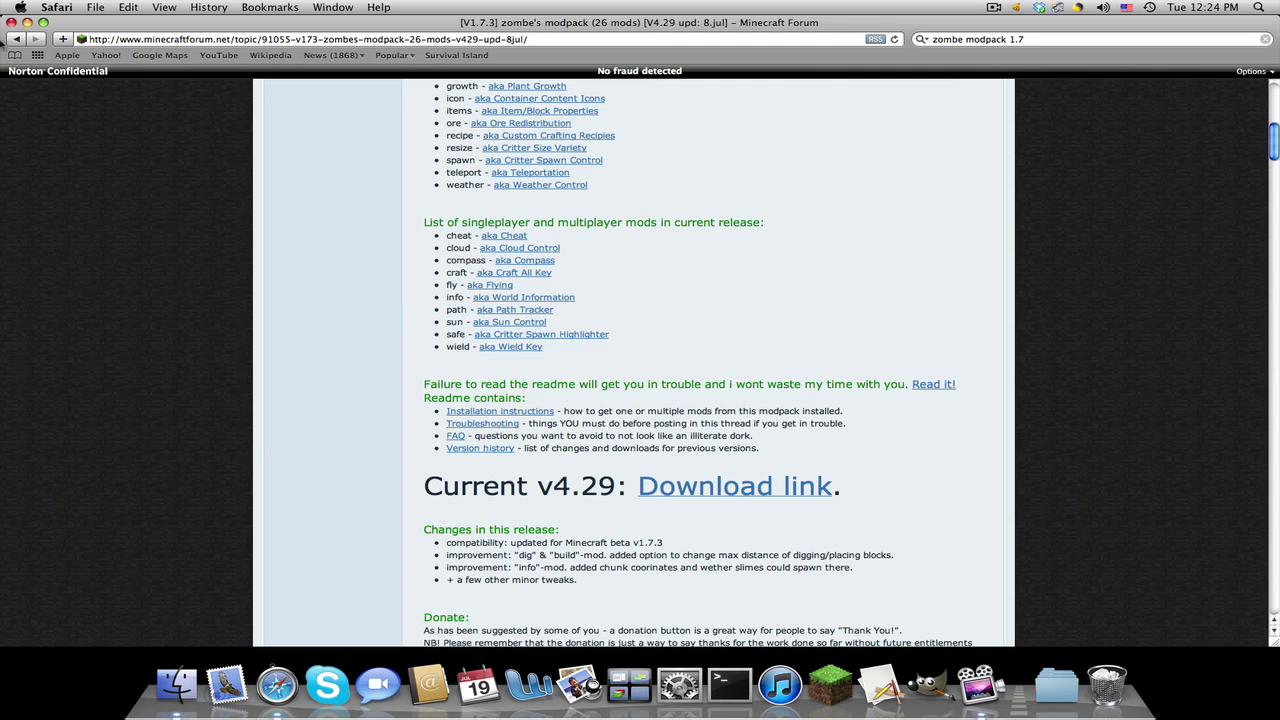
{"action": "left_click", "coordinate": [28, 23]}
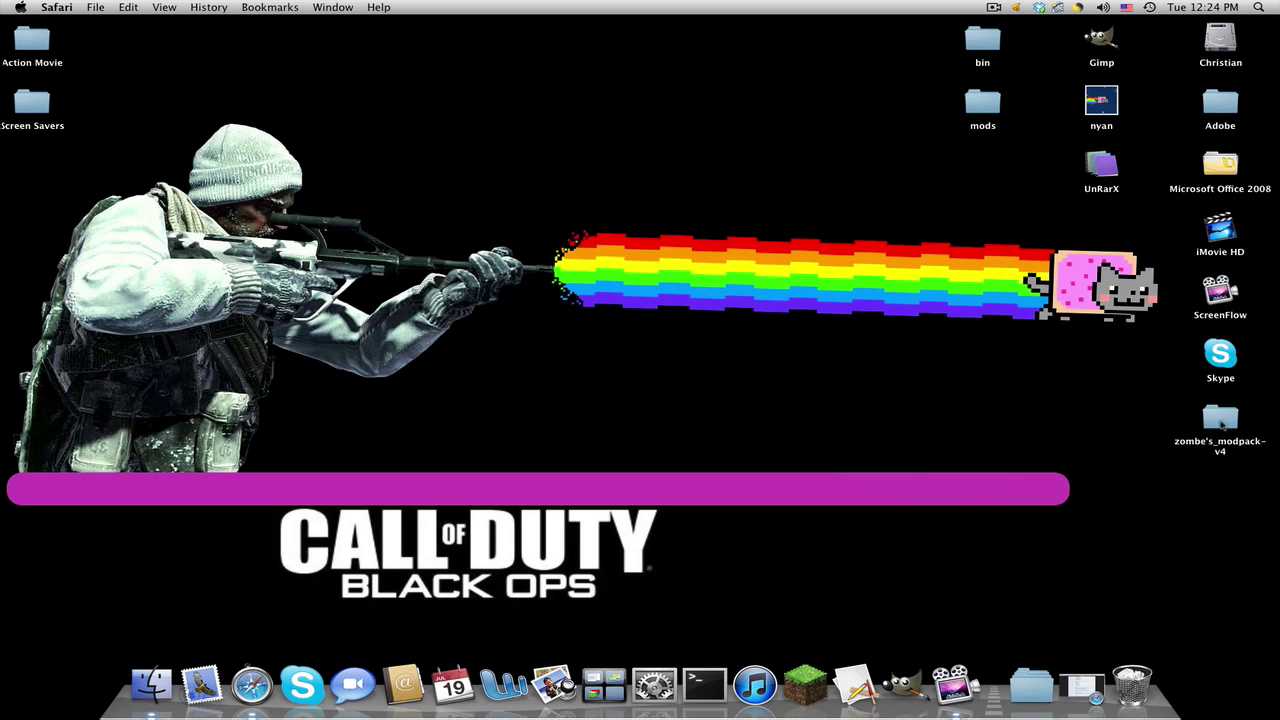
- Switch to Finder and open the minecraft folder inside the home Library's Application Support folder
{"action": "left_click", "coordinate": [142, 700]}
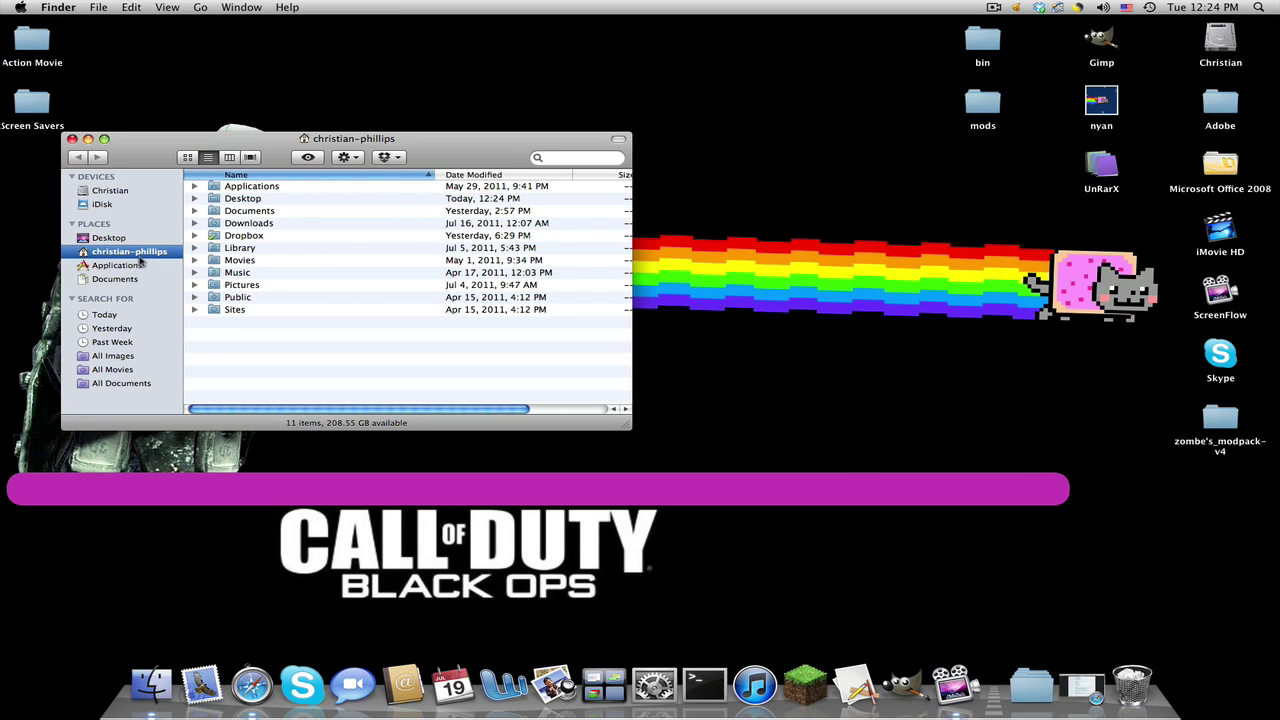
{"action": "double_click", "coordinate": [211, 246]}
{"action": "double_click", "coordinate": [234, 199]}
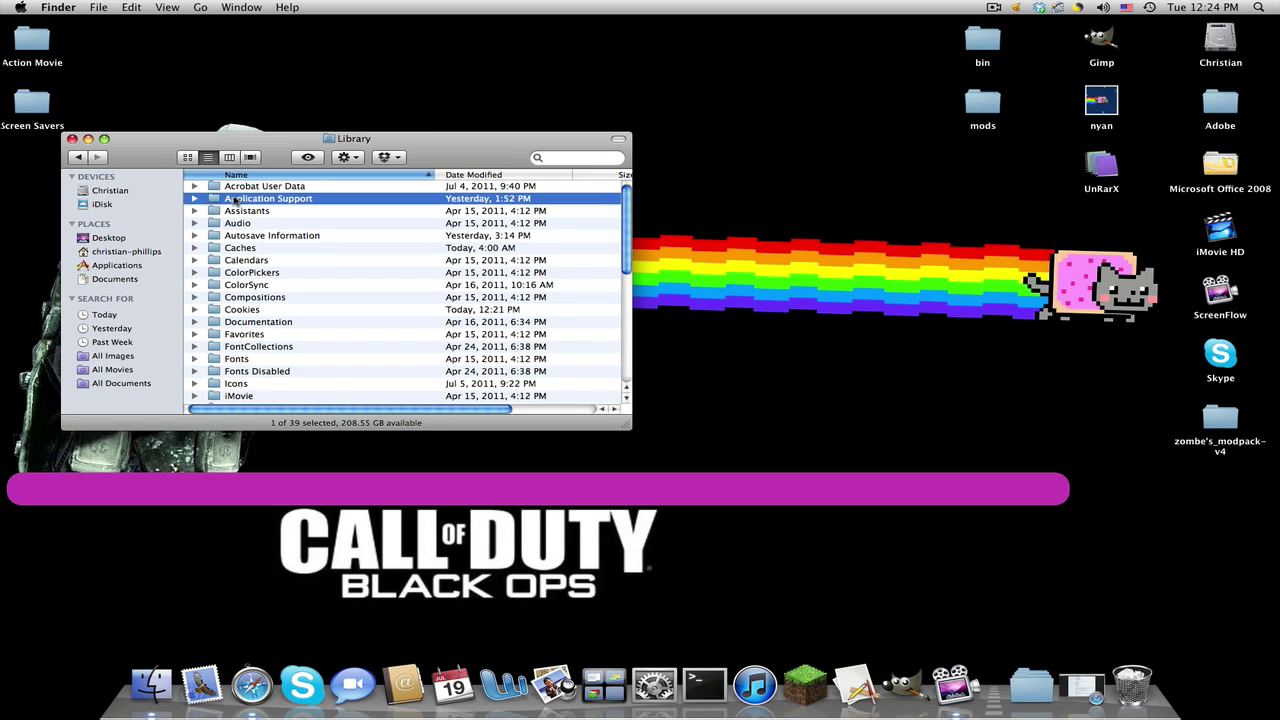
{"action": "left_click", "coordinate": [249, 337]}
{"action": "double_click", "coordinate": [247, 337]}
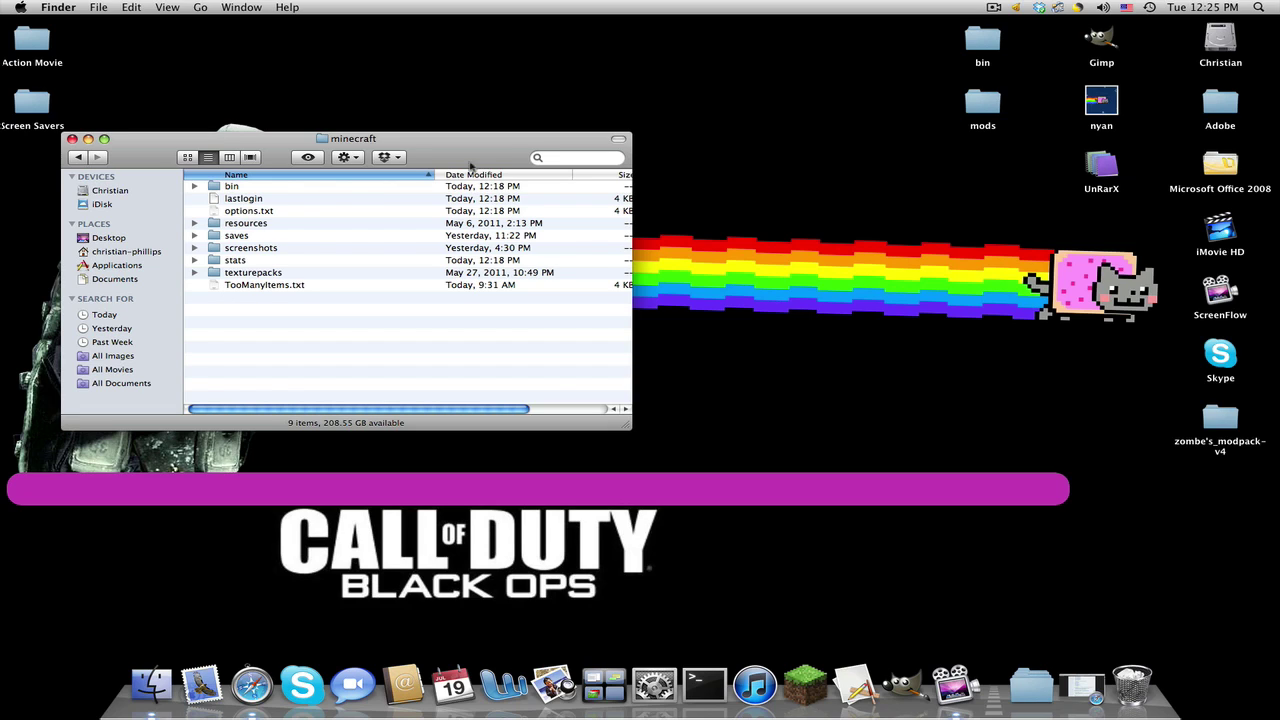
{"action": "left_click", "coordinate": [340, 272]}
{"action": "left_click_drag", "start_coordinate": [338, 272], "coordinate": [342, 184]}
{"action": "left_click", "coordinate": [335, 352]}
- Open the downloaded zombe's_modpack-v4 folder beside the minecraft window and show its classes folder contents
{"action": "double_click", "coordinate": [1230, 420]}
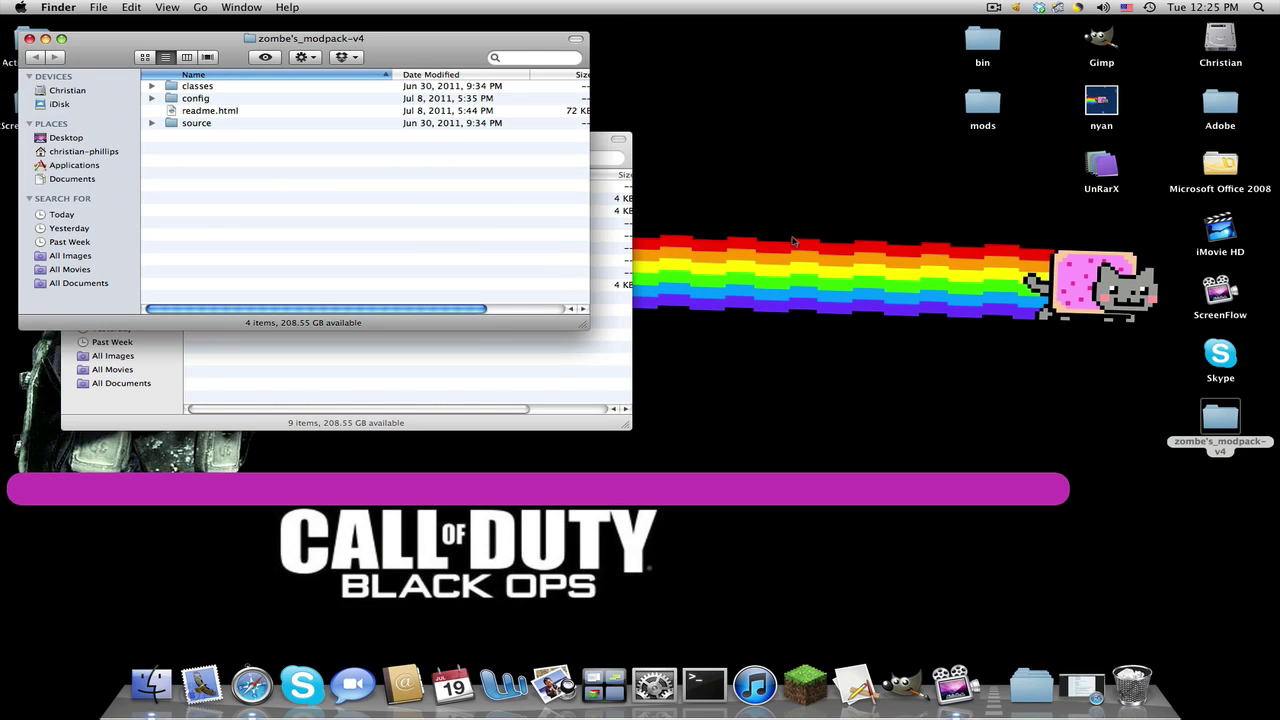
{"action": "left_click_drag", "start_coordinate": [434, 53], "coordinate": [1049, 168]}
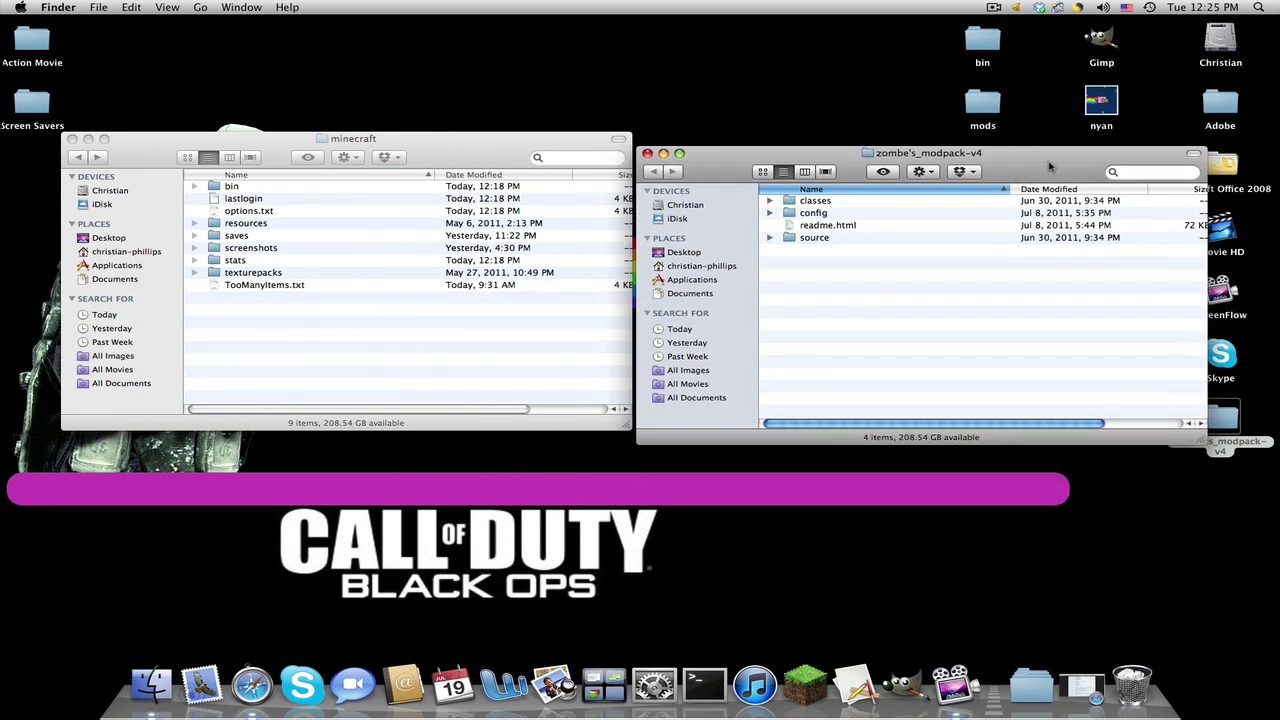
{"action": "left_click", "coordinate": [853, 204]}
{"action": "double_click", "coordinate": [853, 204]}
{"action": "scroll", "coordinate": [877, 263], "scroll_direction": "down", "scroll_amount": 3}
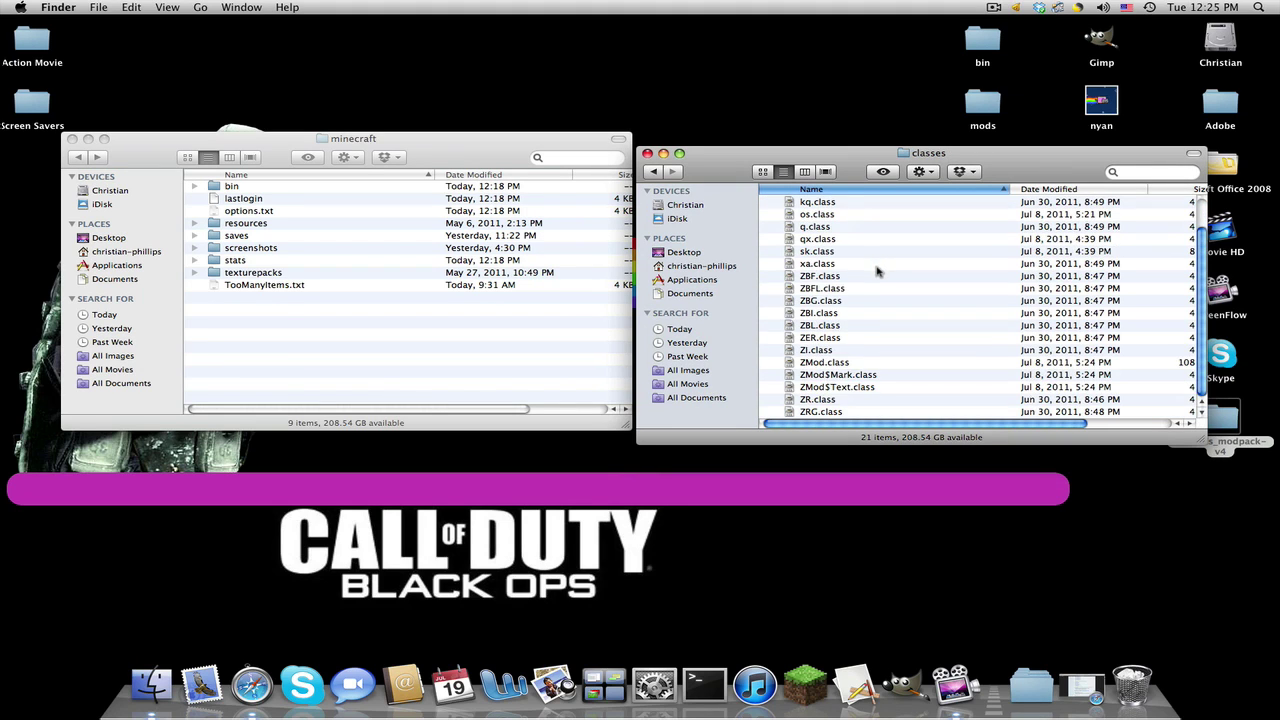
{"action": "scroll", "coordinate": [877, 270], "scroll_direction": "up", "scroll_amount": 3}
{"action": "scroll", "coordinate": [814, 323], "scroll_direction": "down", "scroll_amount": 1}
{"action": "scroll", "coordinate": [828, 318], "scroll_direction": "up", "scroll_amount": 1}
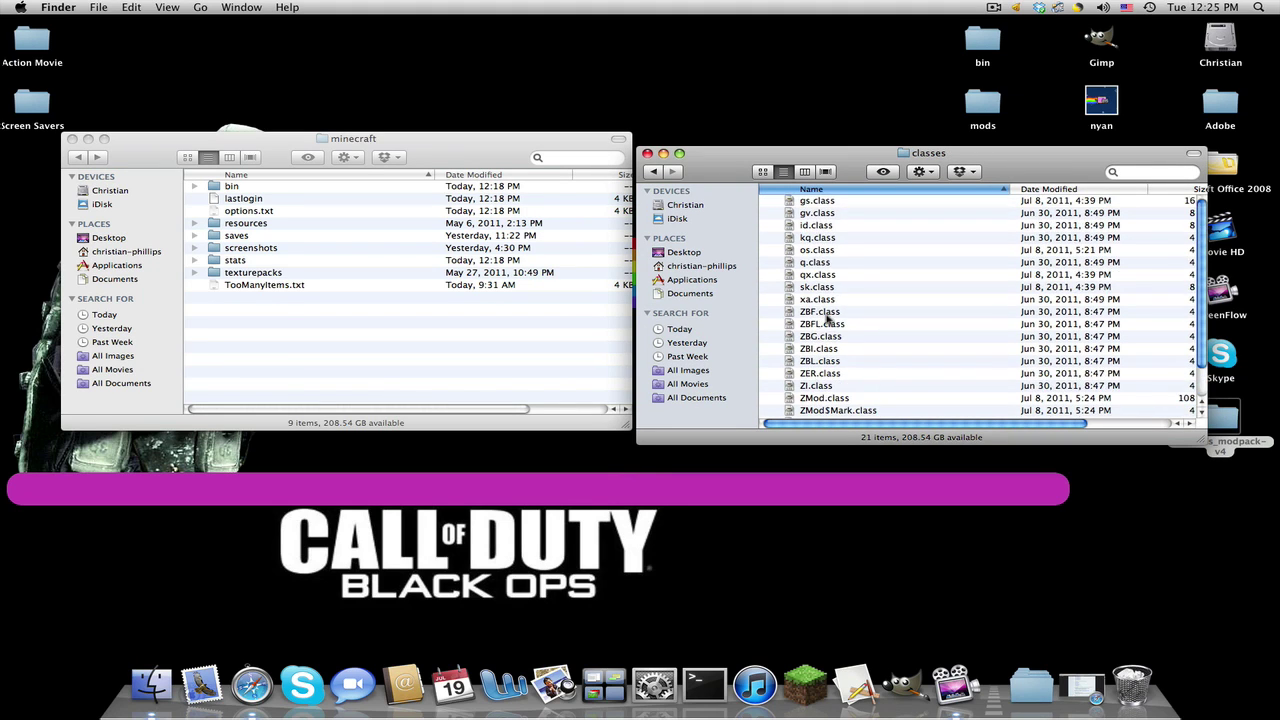
- Open Minecraft's bin folder and bring up the choice of another application for opening minecraft.jar
{"action": "left_click", "coordinate": [512, 366]}
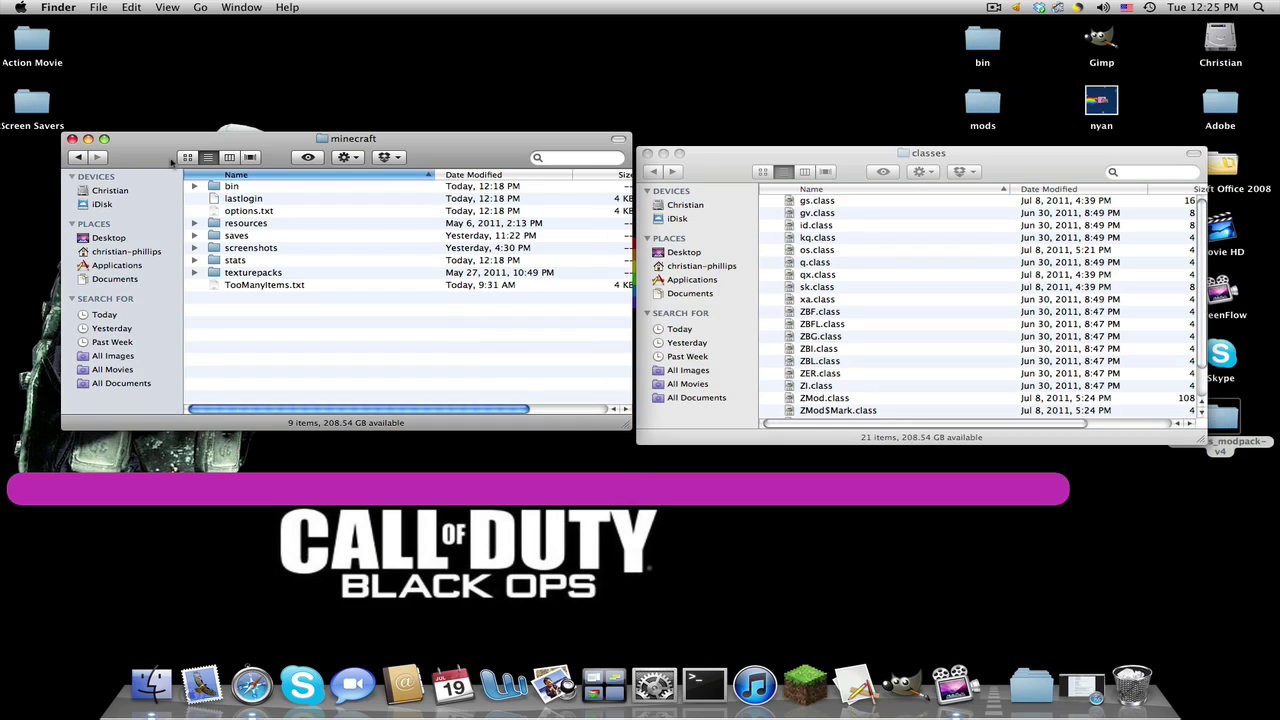
{"action": "double_click", "coordinate": [257, 187]}
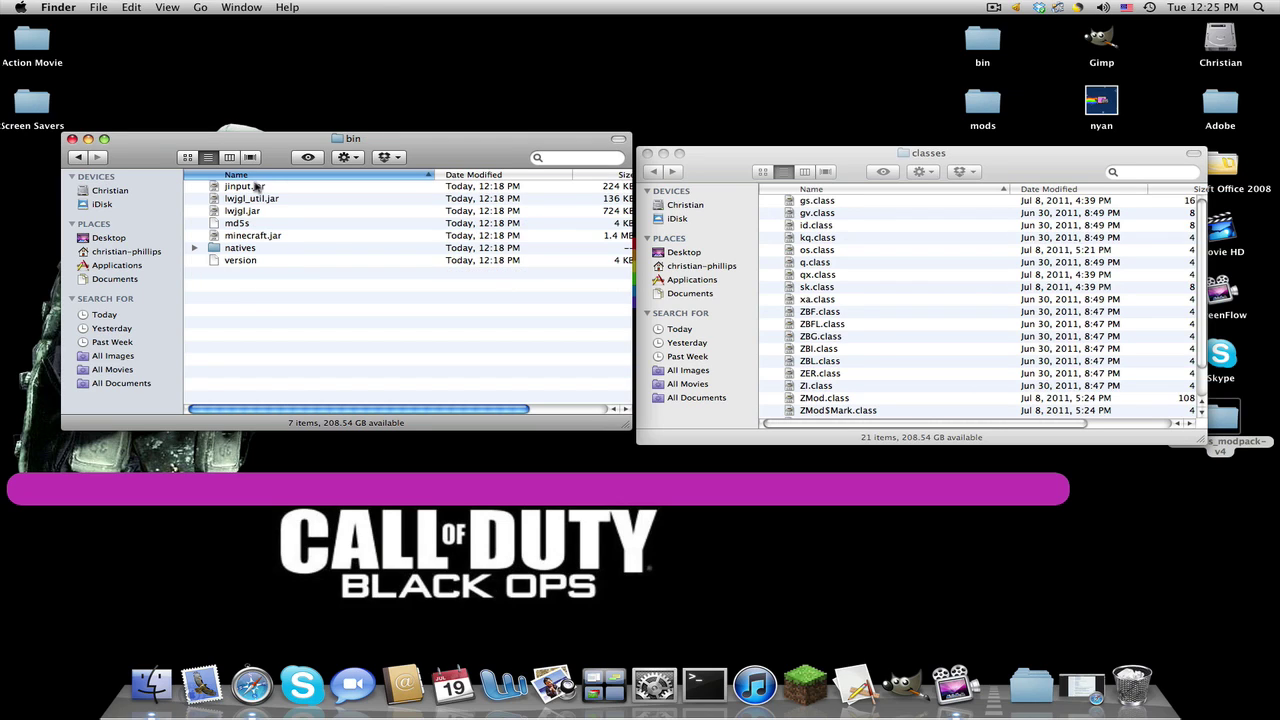
{"action": "right_click", "coordinate": [250, 241]}
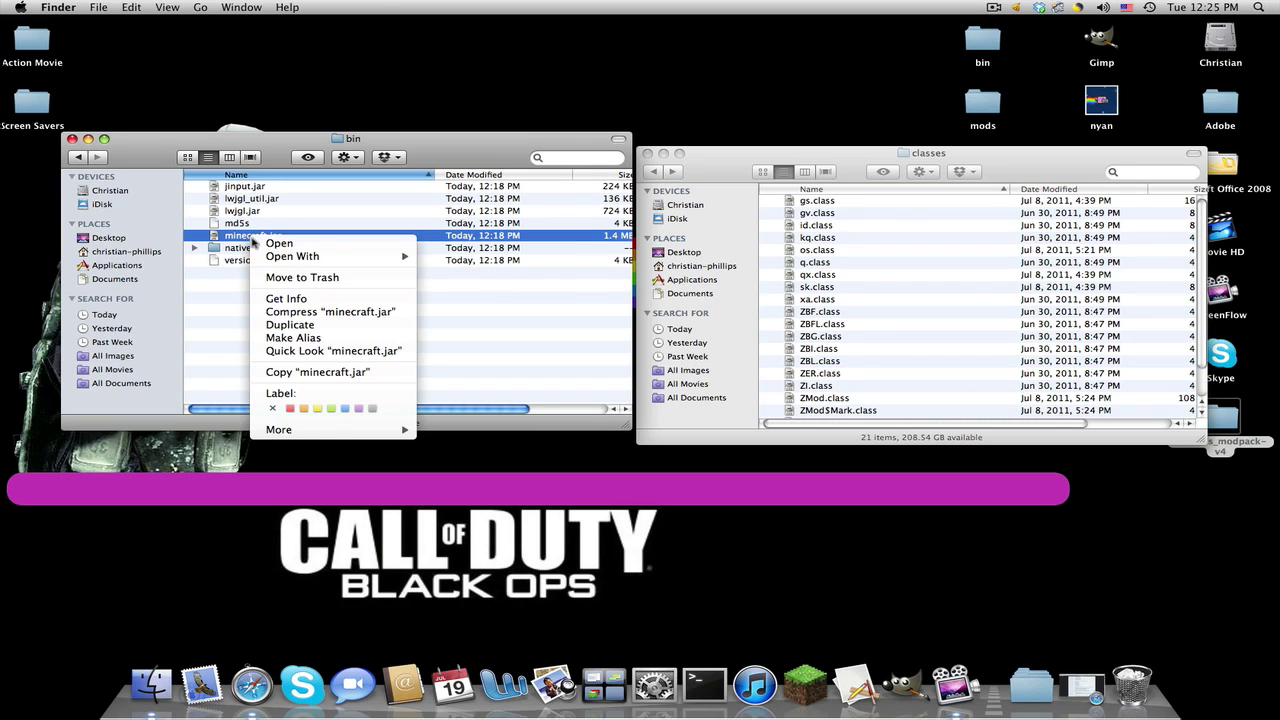
{"action": "mouse_move", "coordinate": [292, 258]}
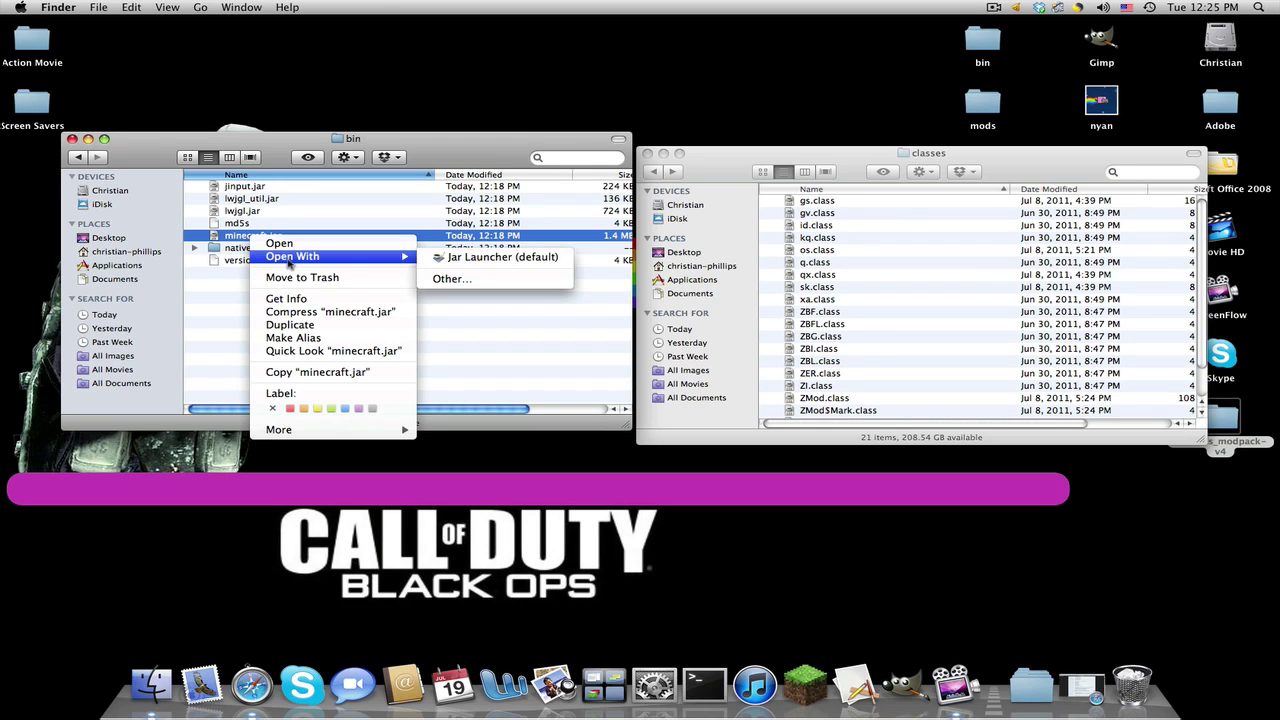
{"action": "left_click", "coordinate": [463, 277]}
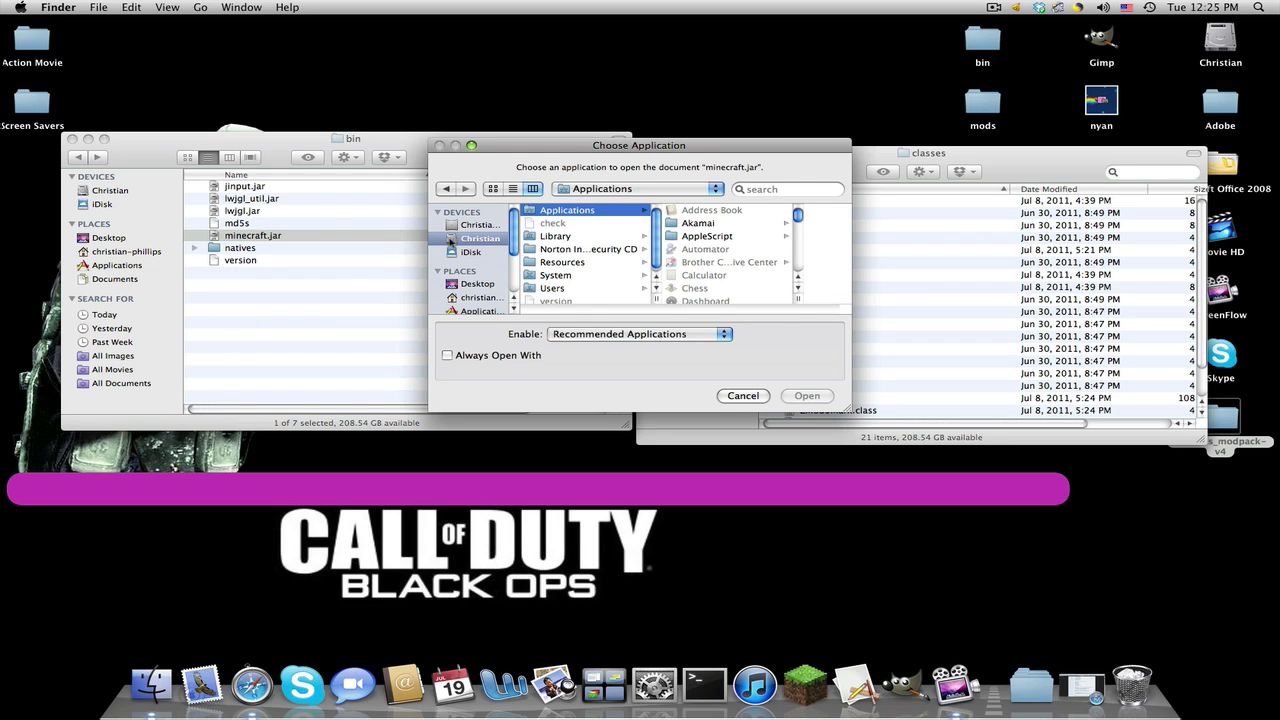
- Unpack minecraft.jar with Archive Utility, found in the startup disk's System/Library/CoreServices folder
{"action": "left_click", "coordinate": [603, 238]}
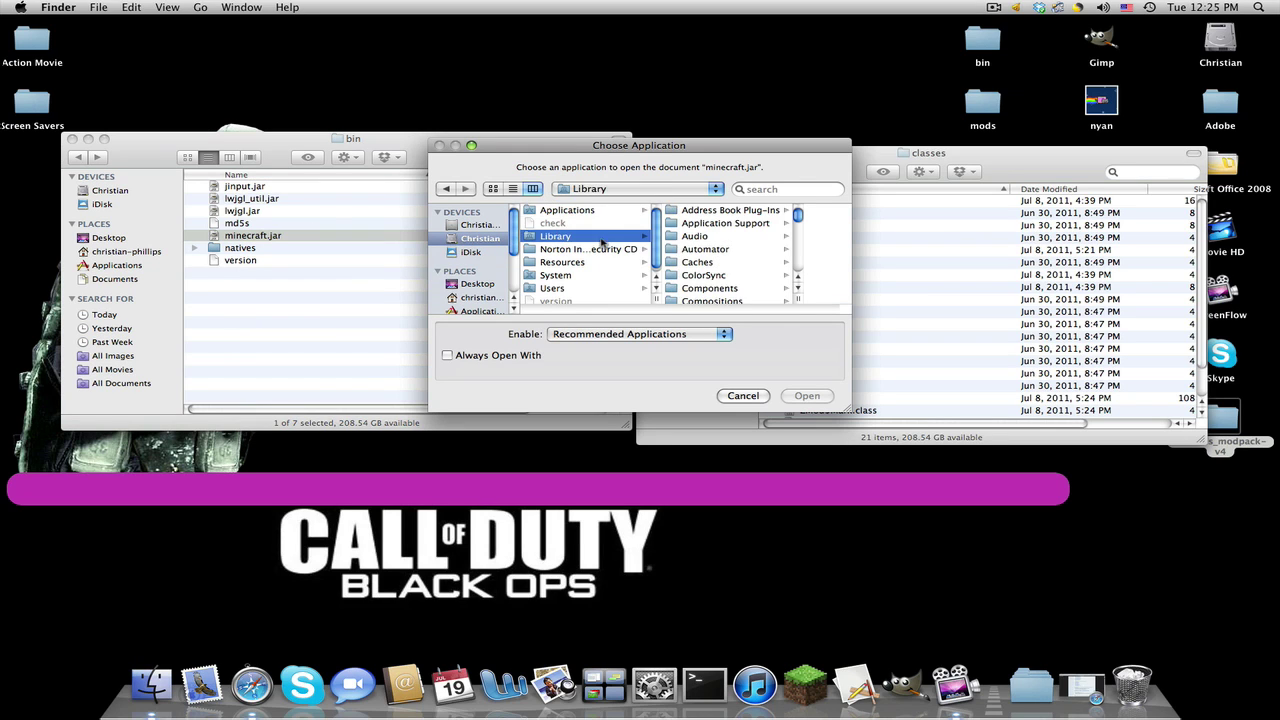
{"action": "scroll", "coordinate": [585, 258], "scroll_direction": "down", "scroll_amount": 1}
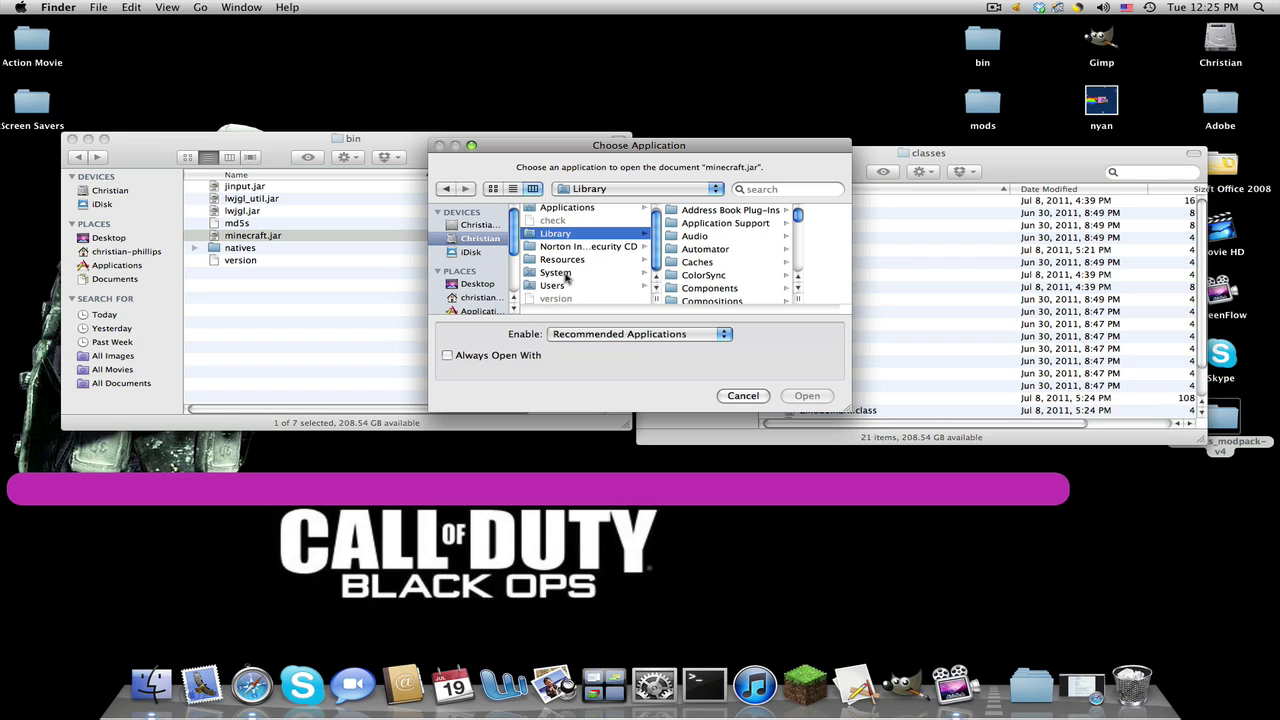
{"action": "left_click", "coordinate": [565, 274]}
{"action": "left_click", "coordinate": [688, 212]}
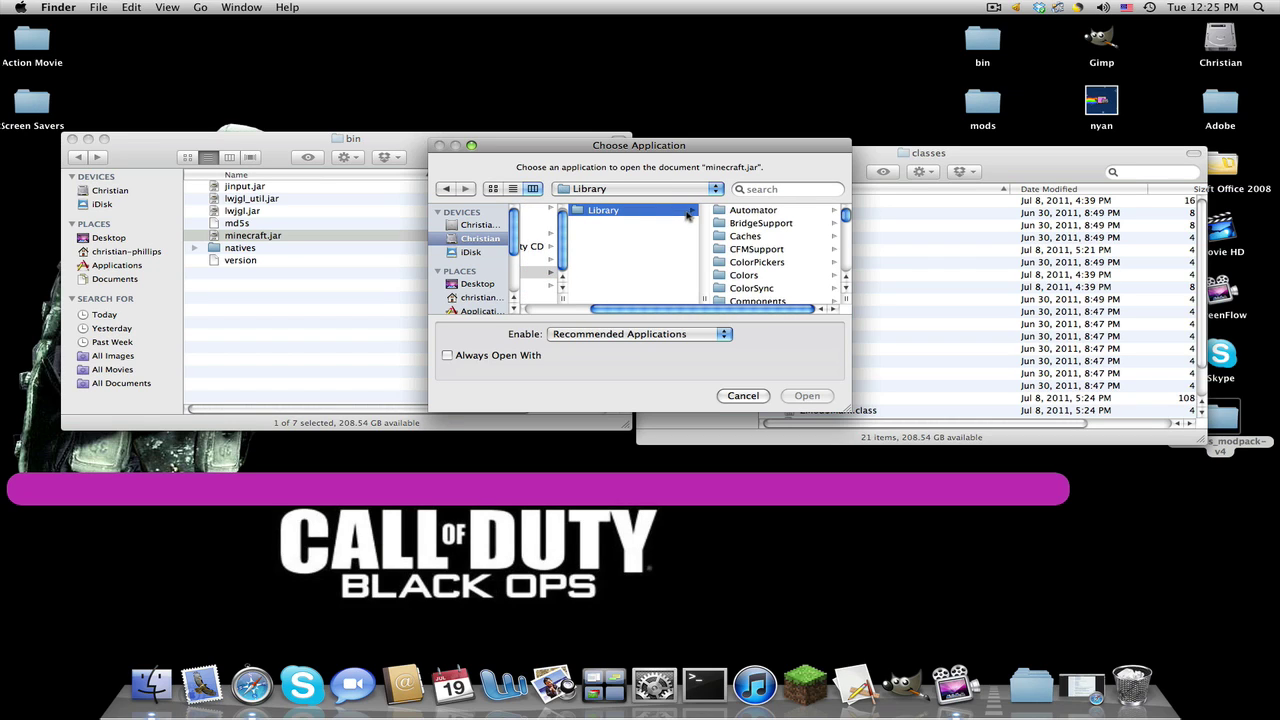
{"action": "scroll", "coordinate": [746, 263], "scroll_direction": "down", "scroll_amount": 4}
{"action": "scroll", "coordinate": [744, 254], "scroll_direction": "up", "scroll_amount": 2}
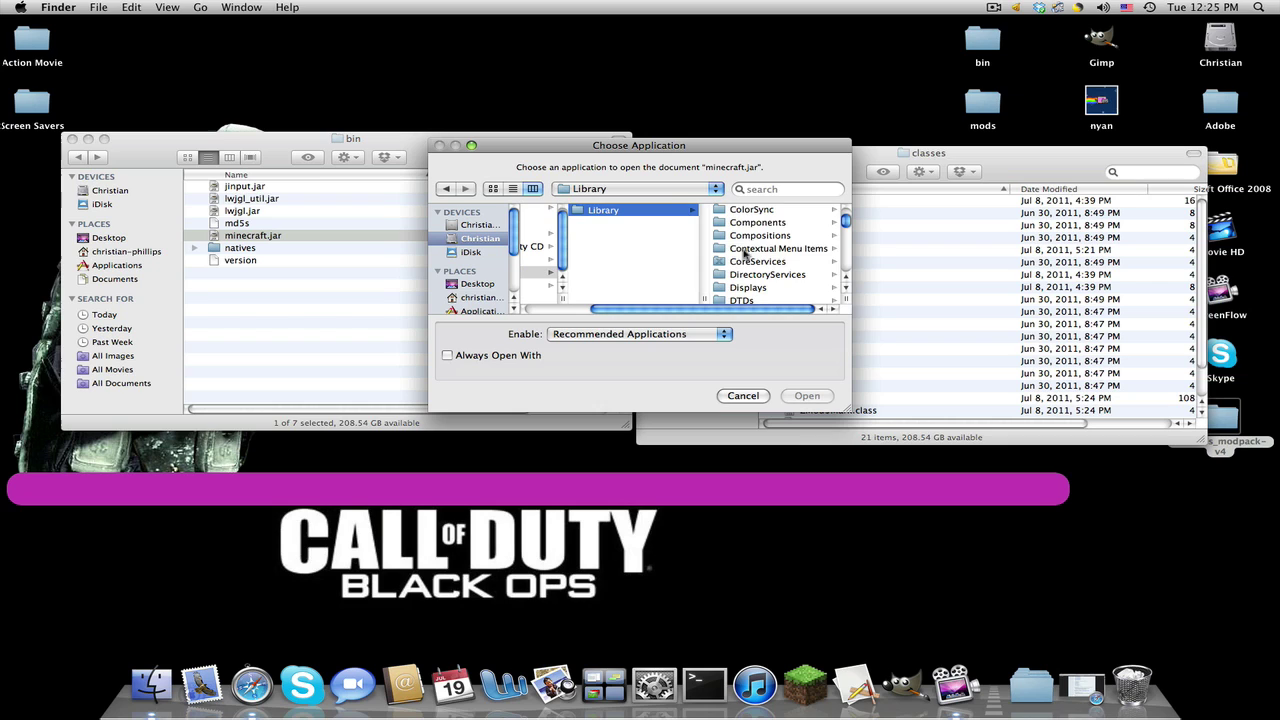
{"action": "left_click", "coordinate": [746, 262]}
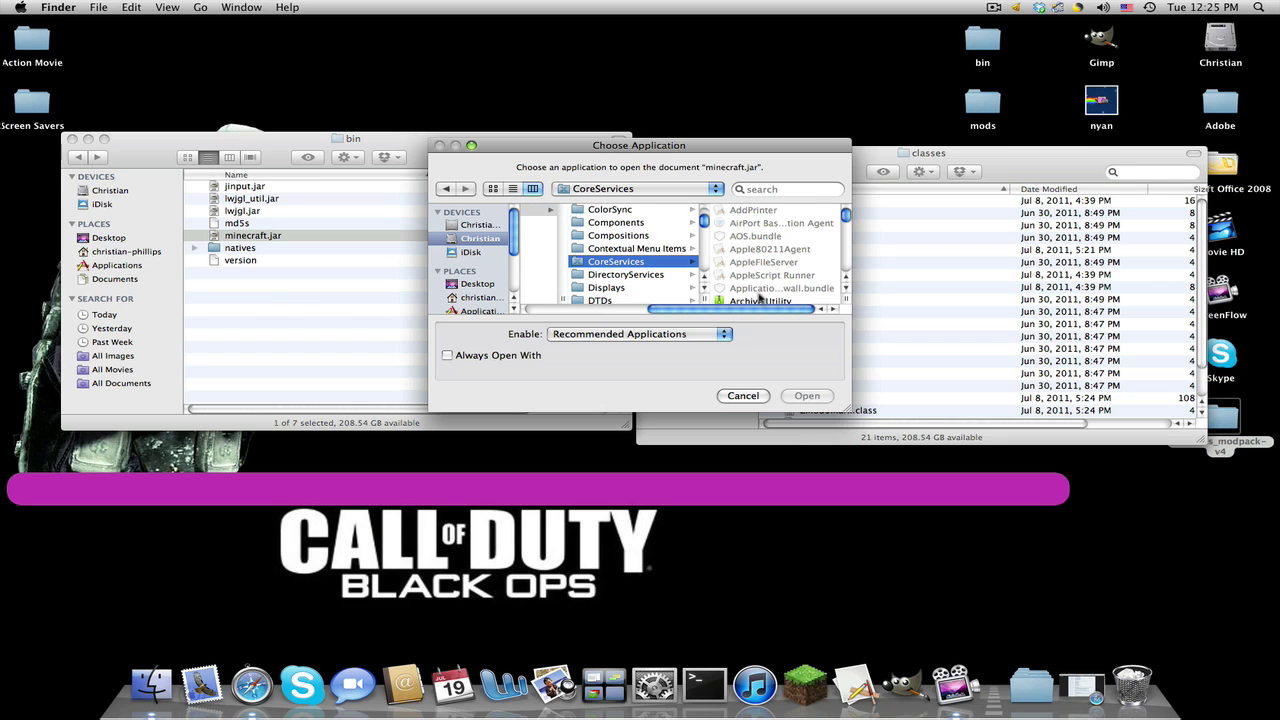
{"action": "scroll", "coordinate": [760, 290], "scroll_direction": "down", "scroll_amount": 2}
{"action": "double_click", "coordinate": [745, 255]}
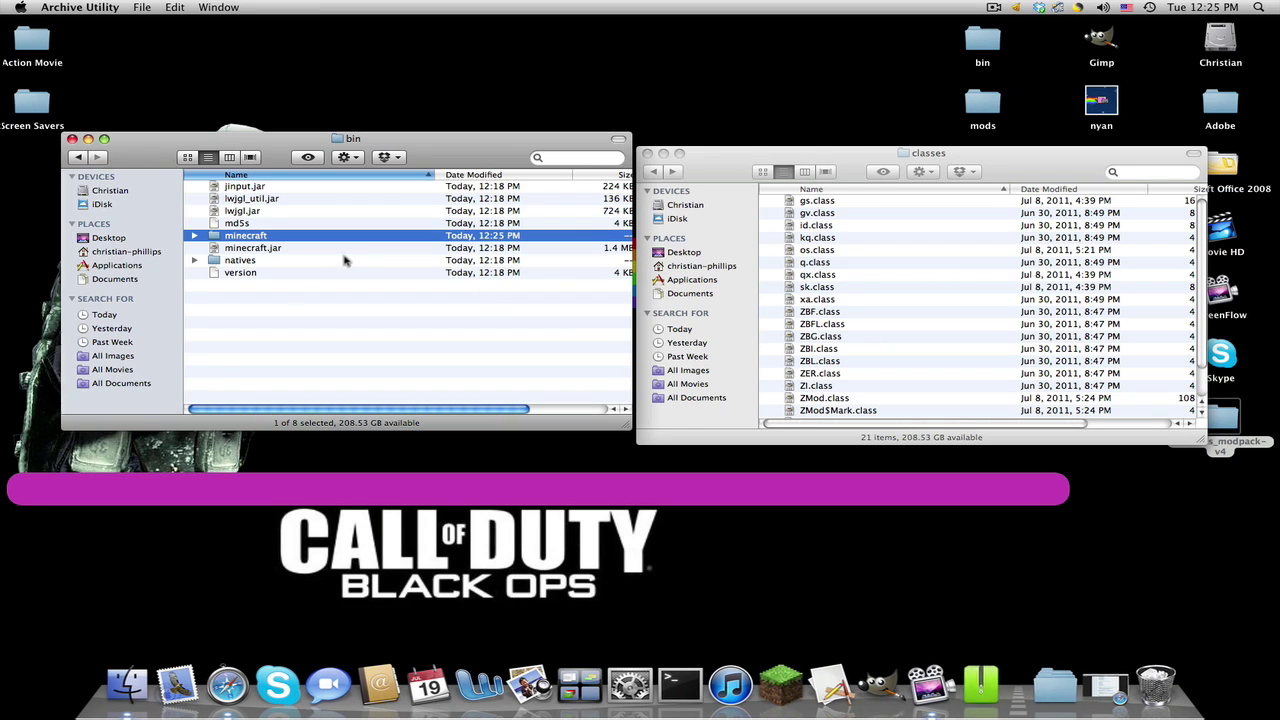
{"action": "left_click", "coordinate": [289, 313]}
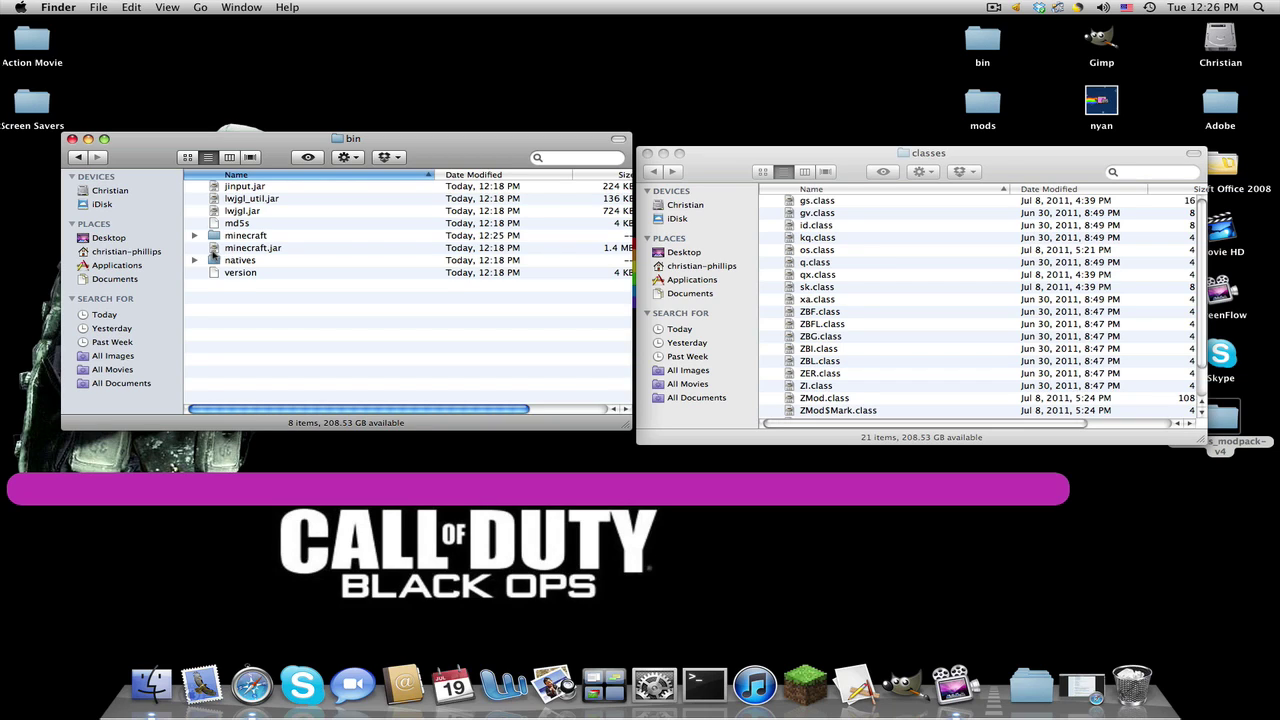
- Rename the original minecraft.jar file to minecraft.jar.OLD
{"action": "left_click", "coordinate": [238, 251]}
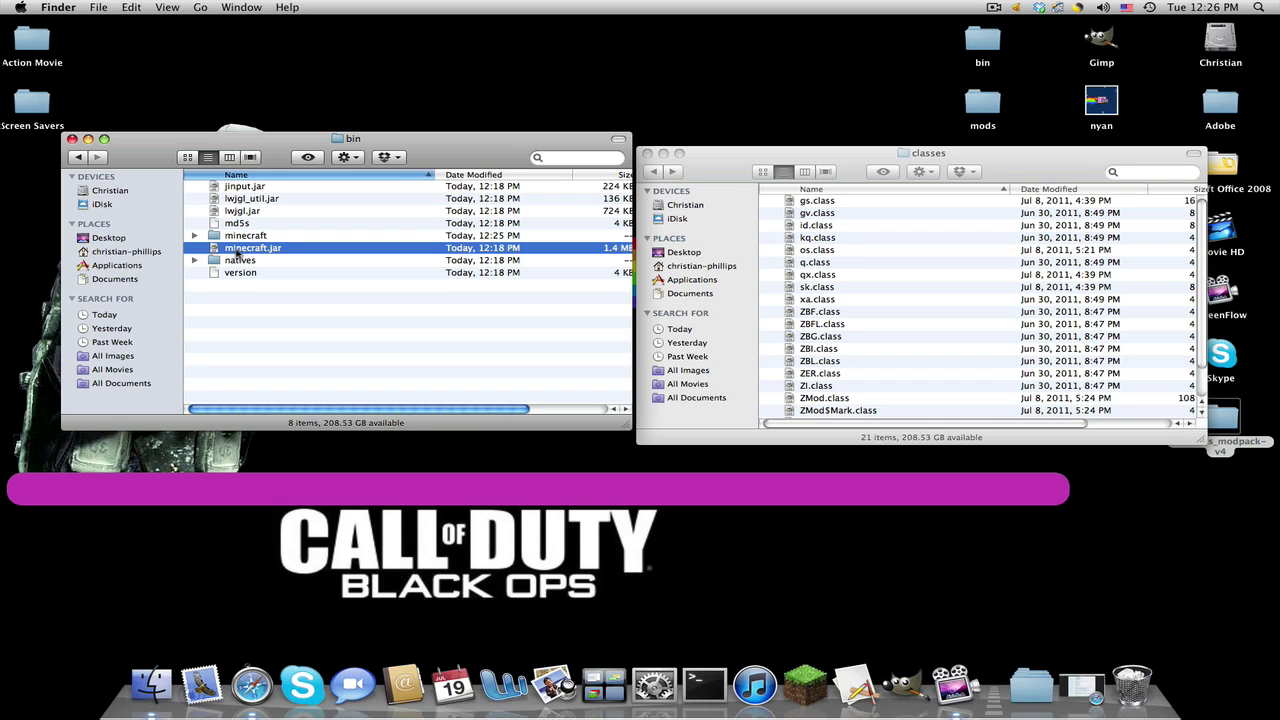
{"action": "key", "text": "Return"}
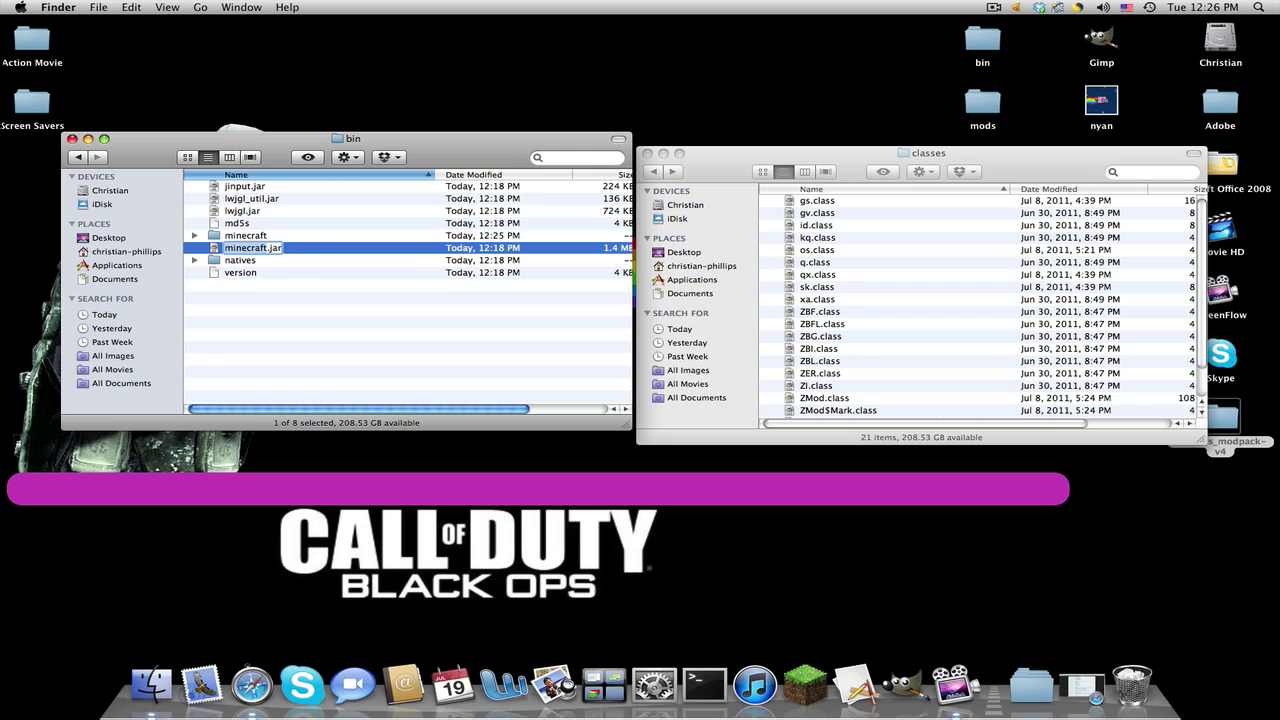
{"action": "key", "text": "Down"}
{"action": "type", "text": ".OLD"}
{"action": "key", "text": "Return"}
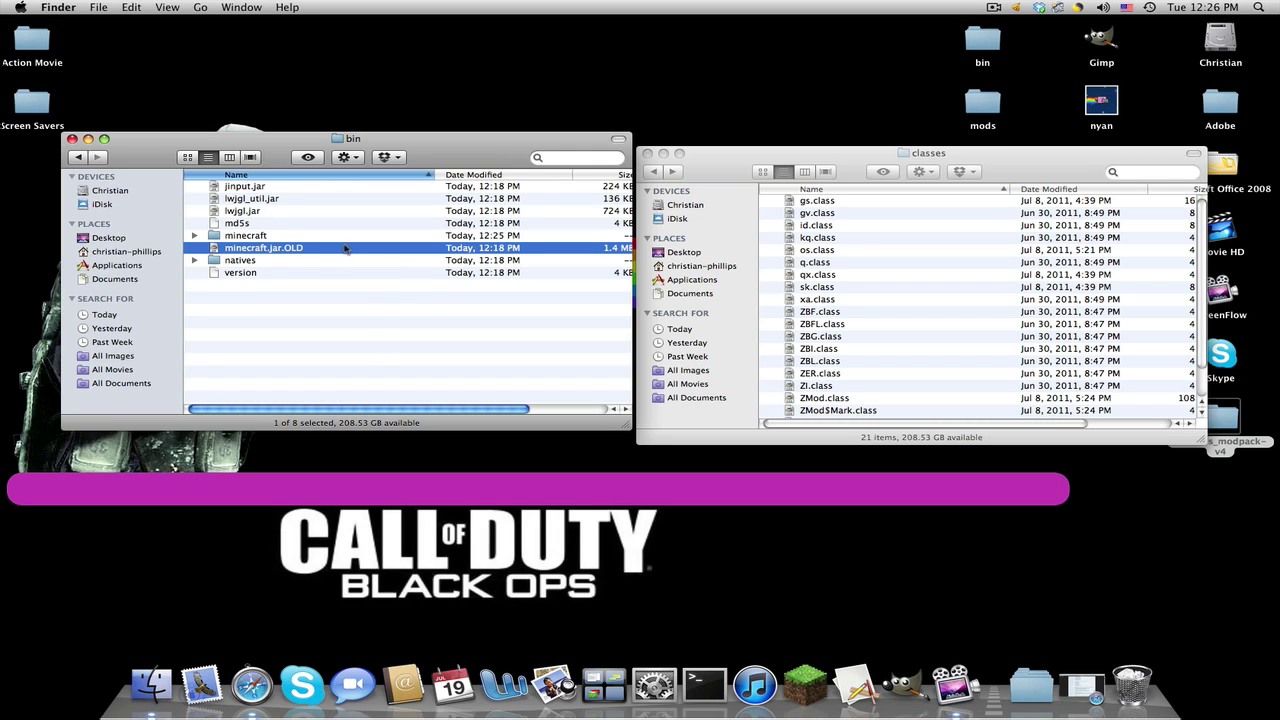
- Rename the unpacked minecraft folder to minecraft.jar, accepting the added .jar extension
{"action": "left_click", "coordinate": [261, 236]}
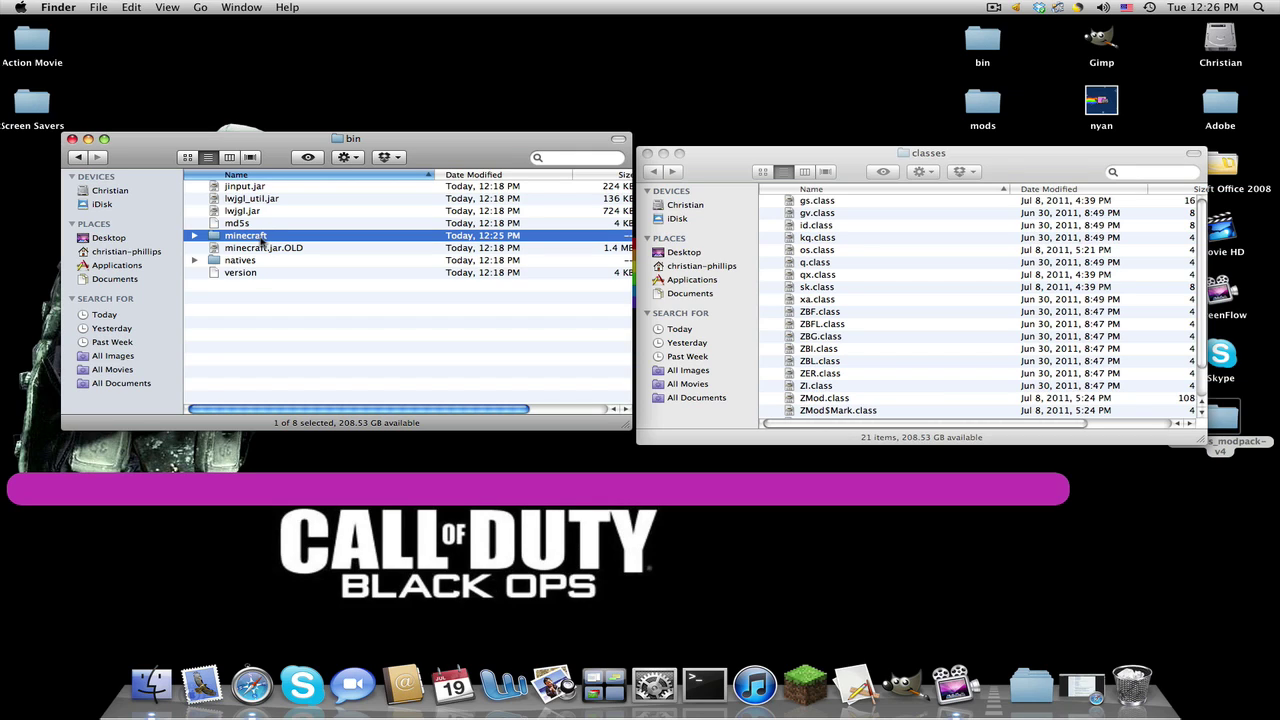
{"action": "key", "text": "Return"}
{"action": "key", "text": "Down"}
{"action": "key", "text": "Return"}
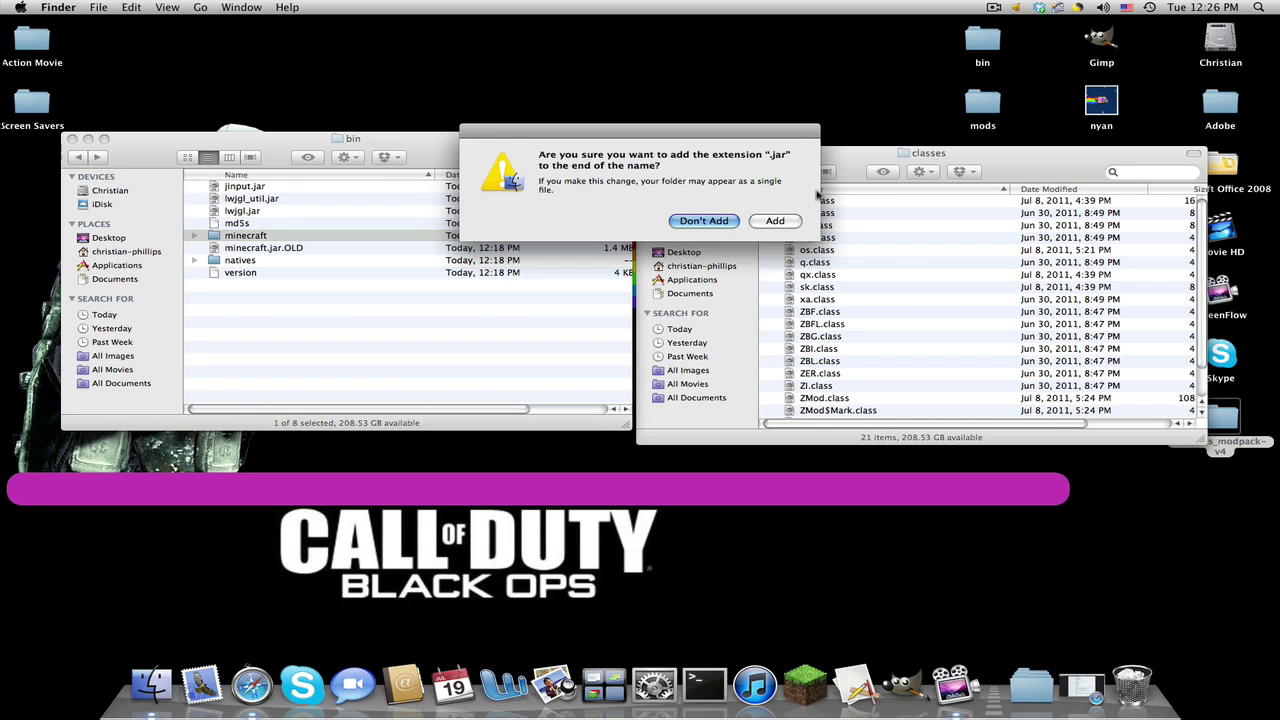
{"action": "left_click", "coordinate": [762, 224]}
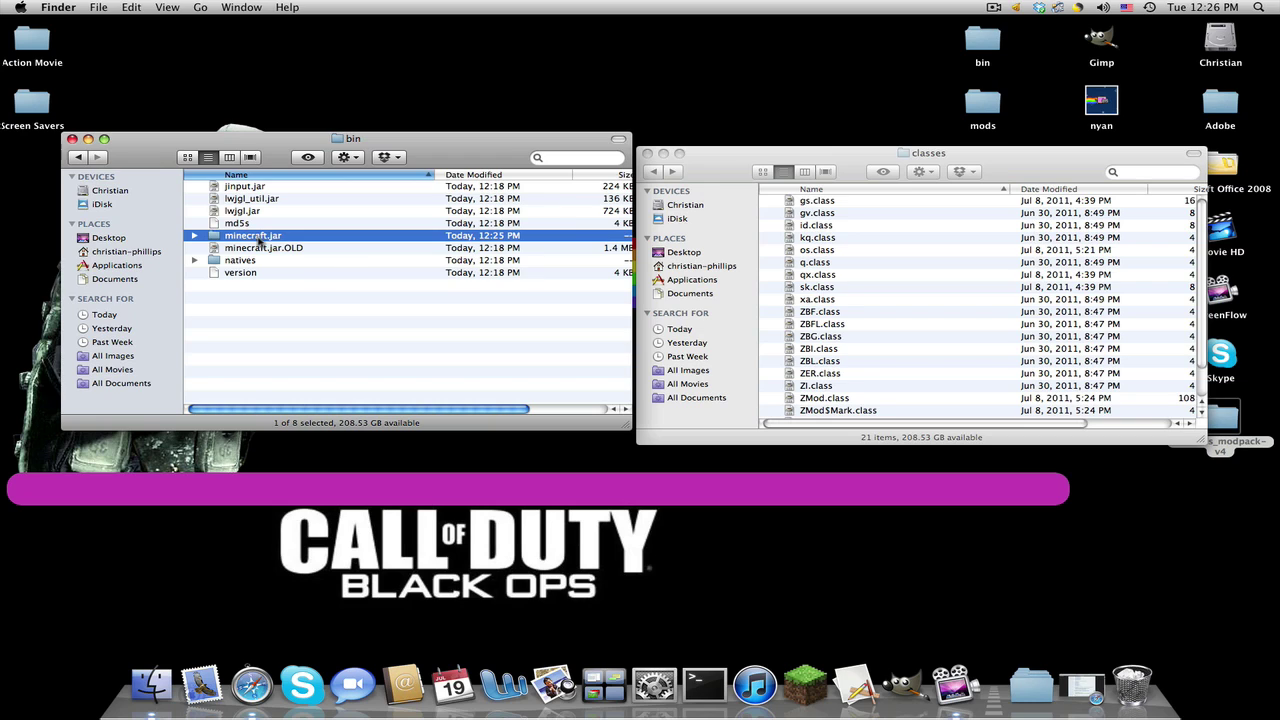
- Copy all files from the modpack's classes folder into the minecraft.jar folder, replacing the existing files of the same name
{"action": "double_click", "coordinate": [258, 238]}
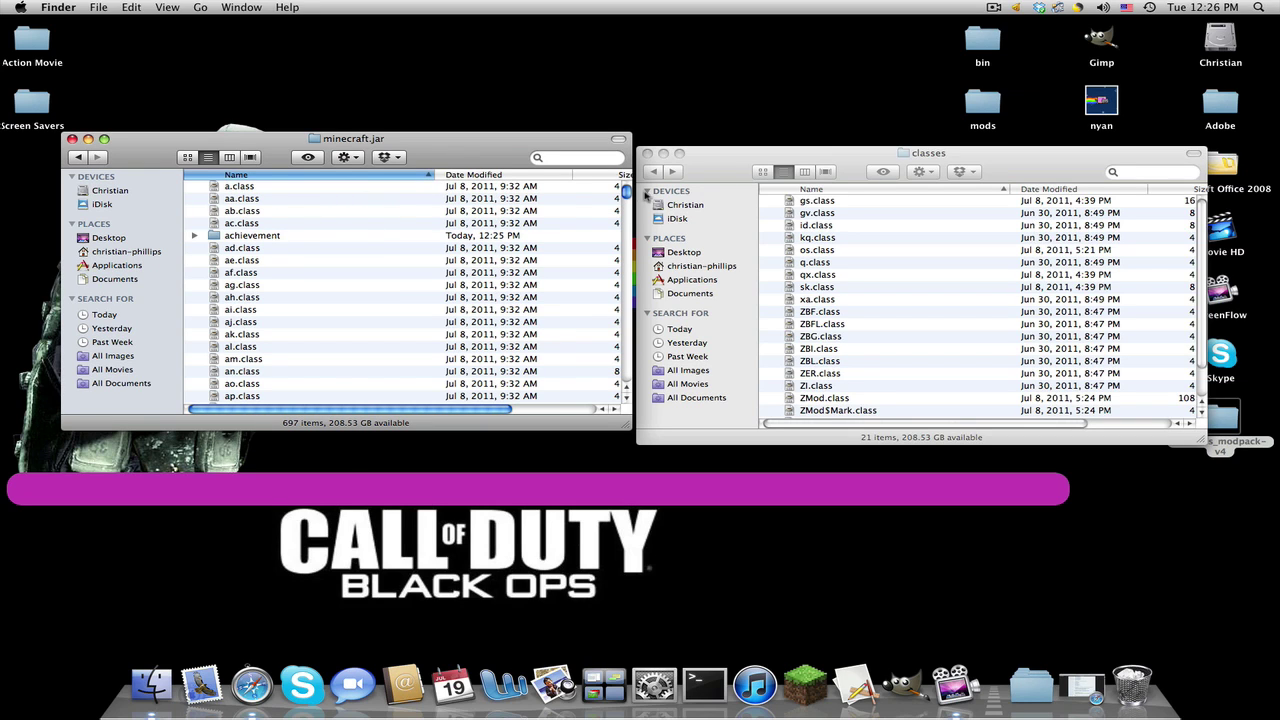
{"action": "left_click", "coordinate": [1012, 156]}
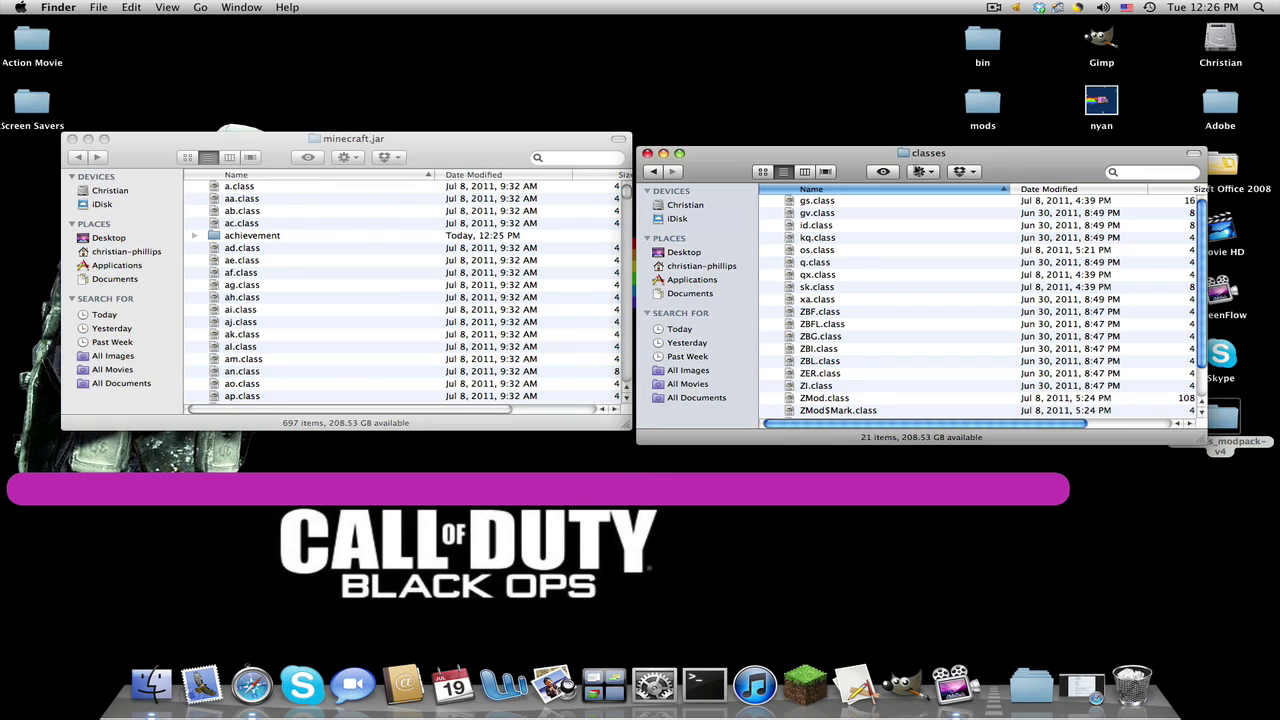
{"action": "left_click", "coordinate": [937, 174]}
{"action": "left_click", "coordinate": [1040, 153]}
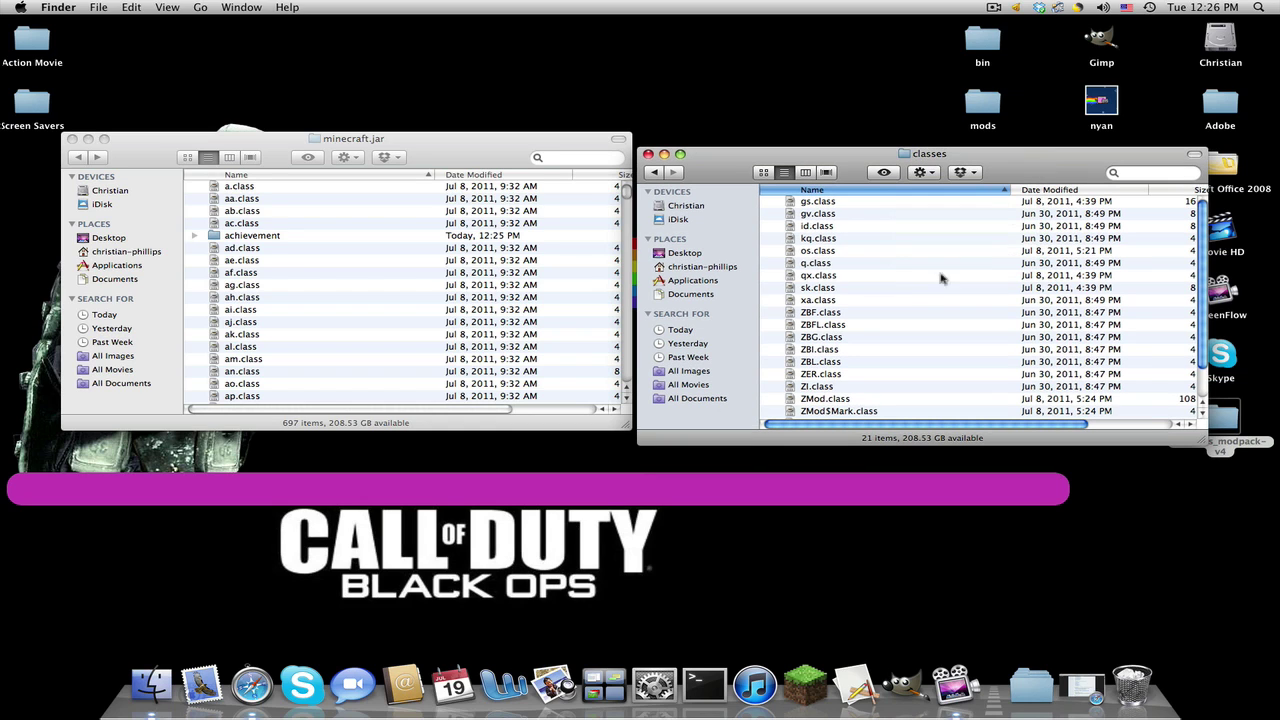
{"action": "key", "text": "super+a"}
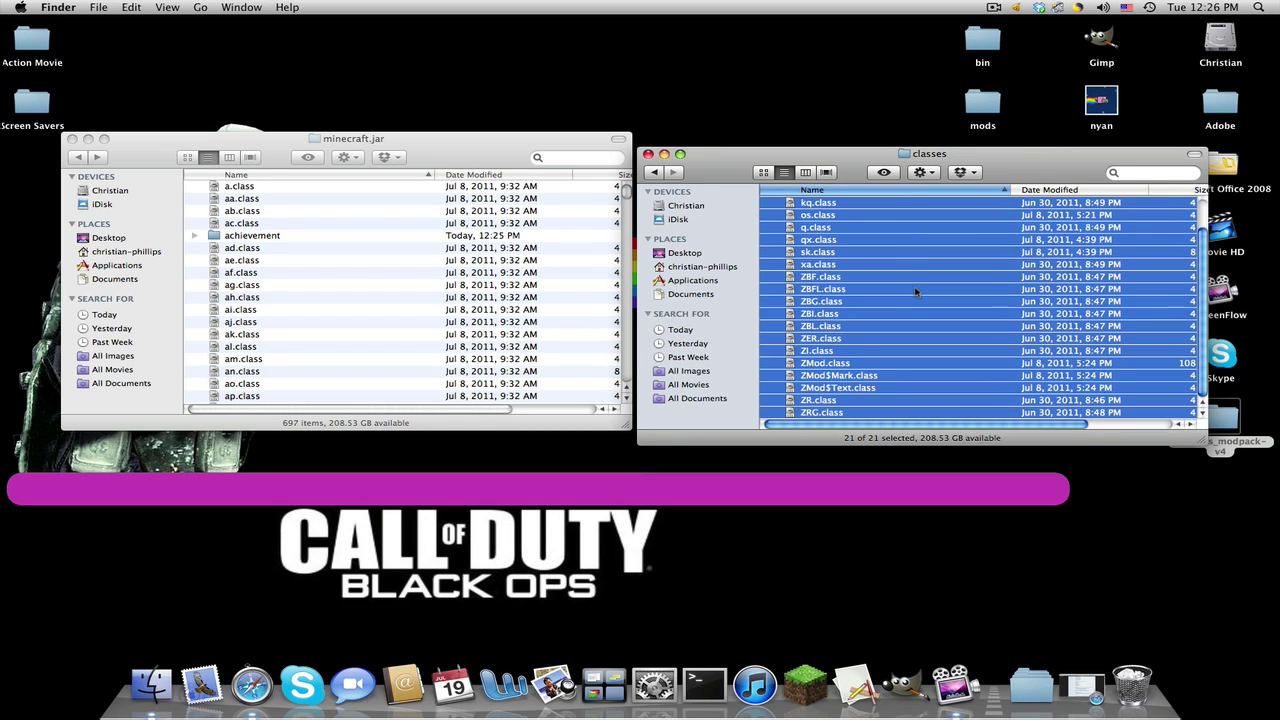
{"action": "left_click", "coordinate": [928, 175]}
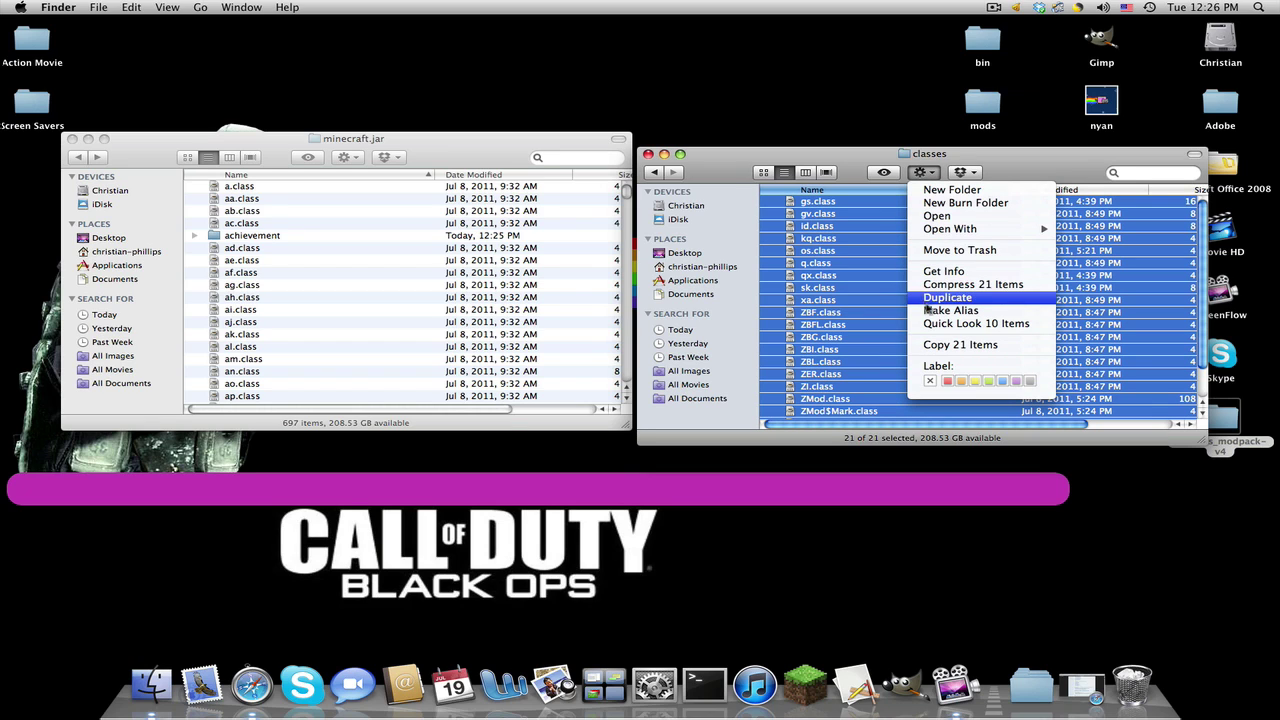
{"action": "left_click", "coordinate": [960, 344]}
{"action": "left_click", "coordinate": [440, 157]}
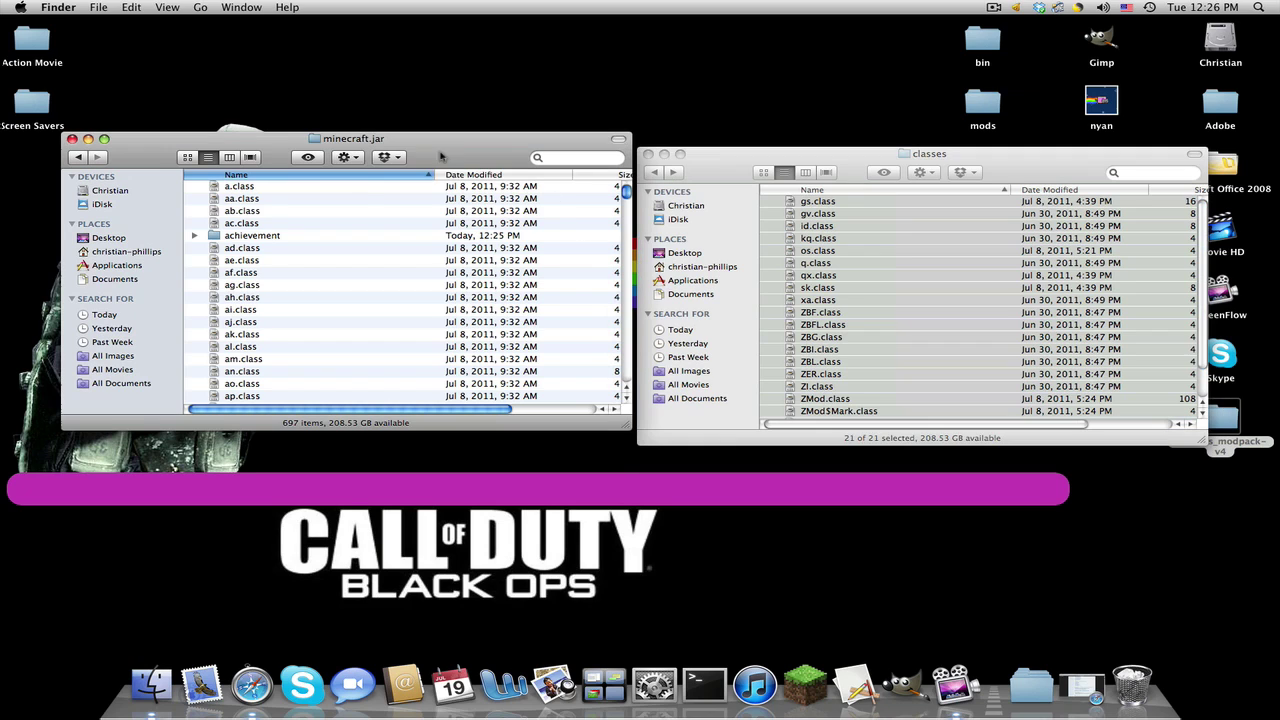
{"action": "left_click", "coordinate": [343, 160]}
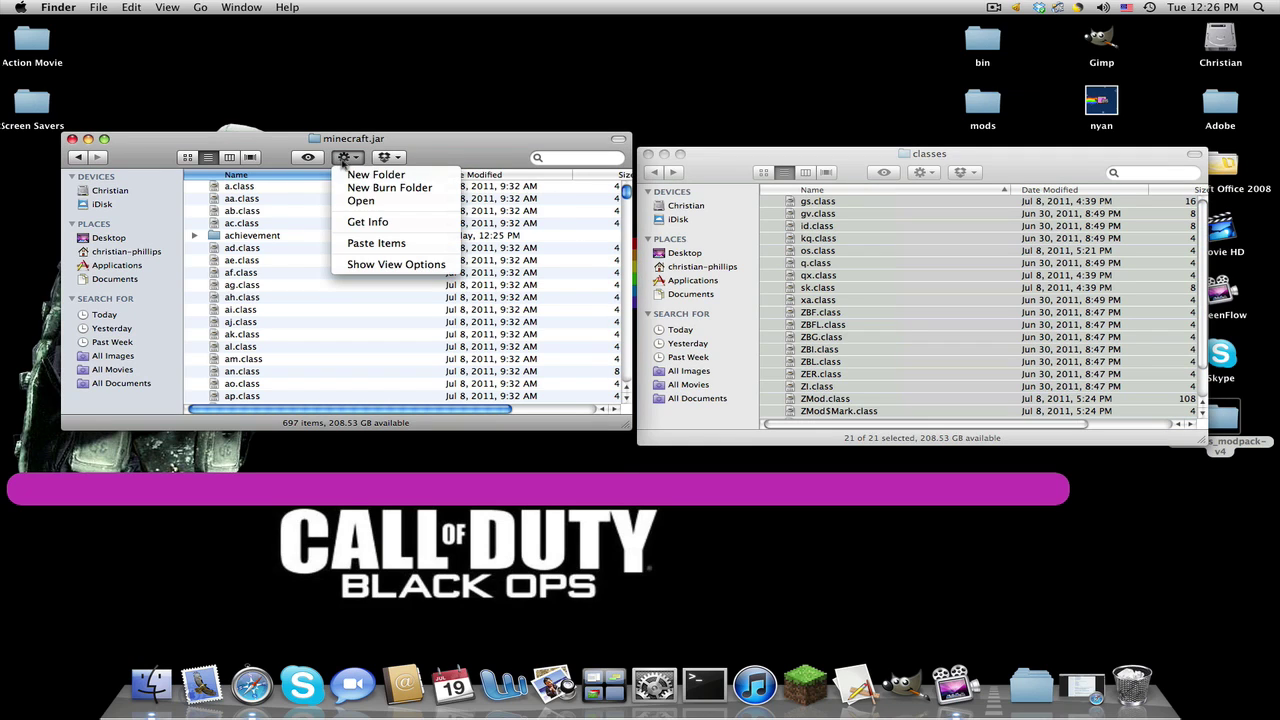
{"action": "left_click", "coordinate": [375, 244]}
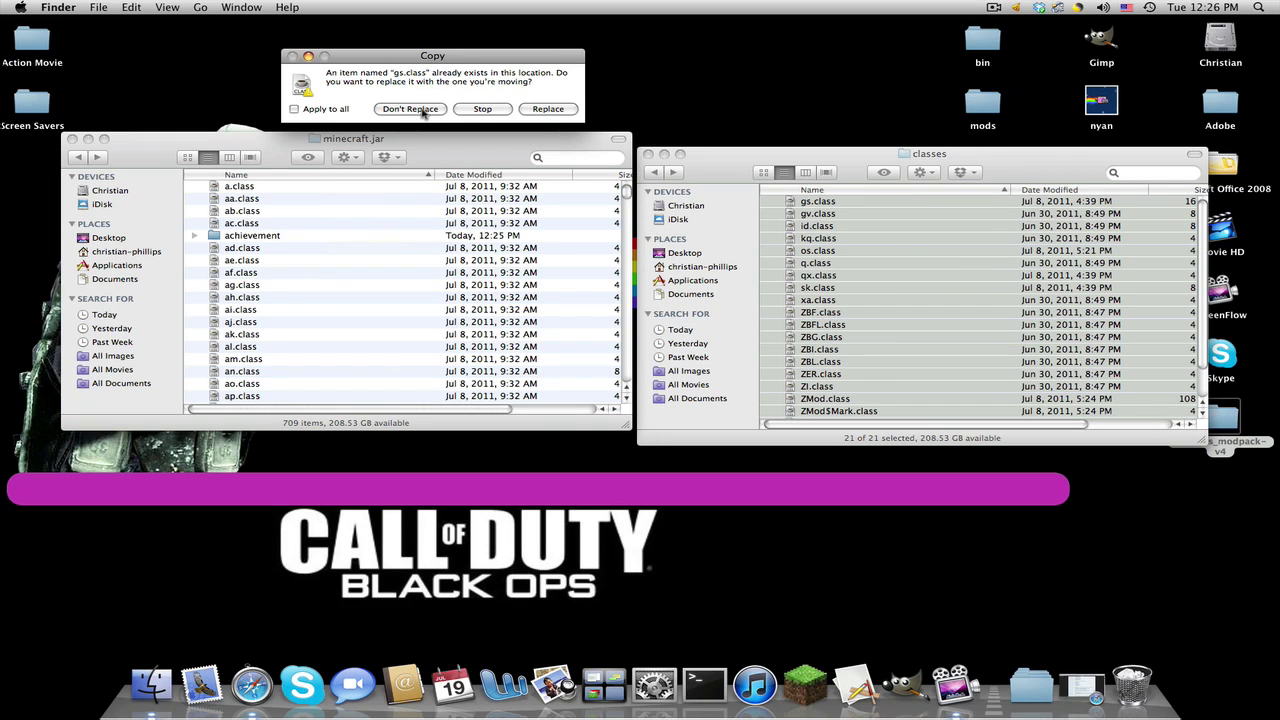
{"action": "left_click", "coordinate": [547, 109]}
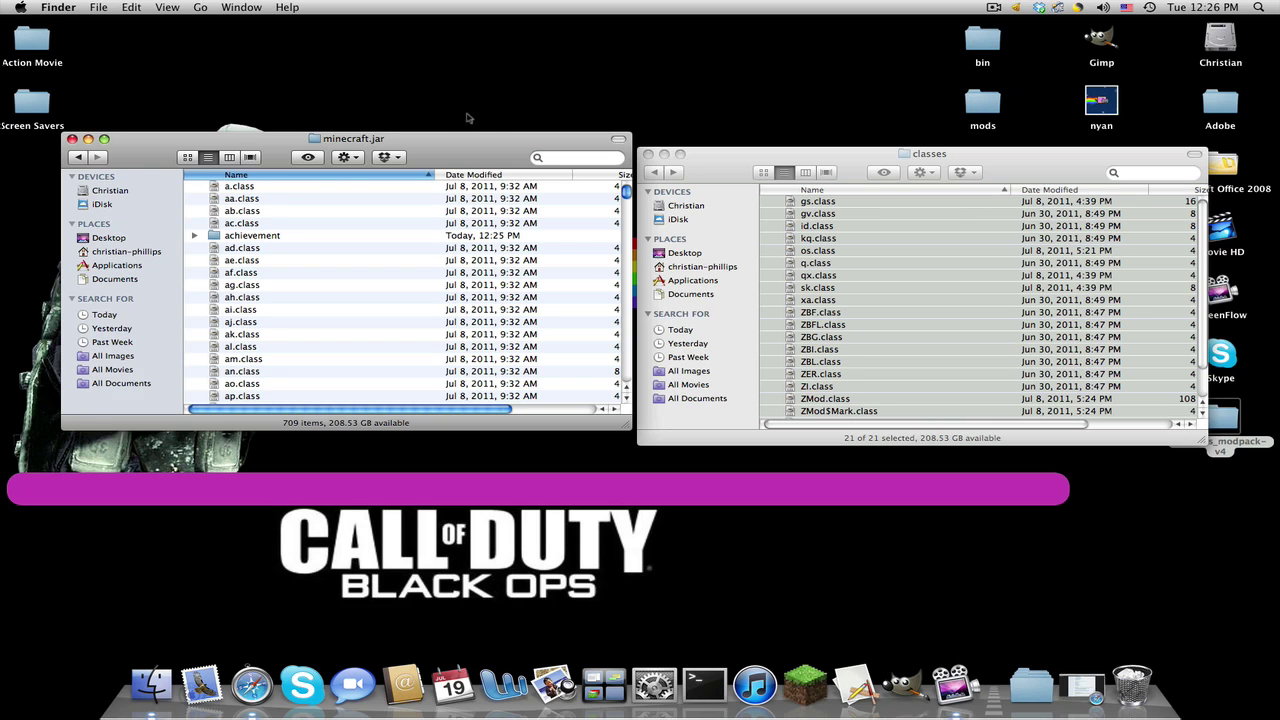
- Return to the zombe's_modpack-v4 folder and open its config folder
{"action": "left_click", "coordinate": [723, 163]}
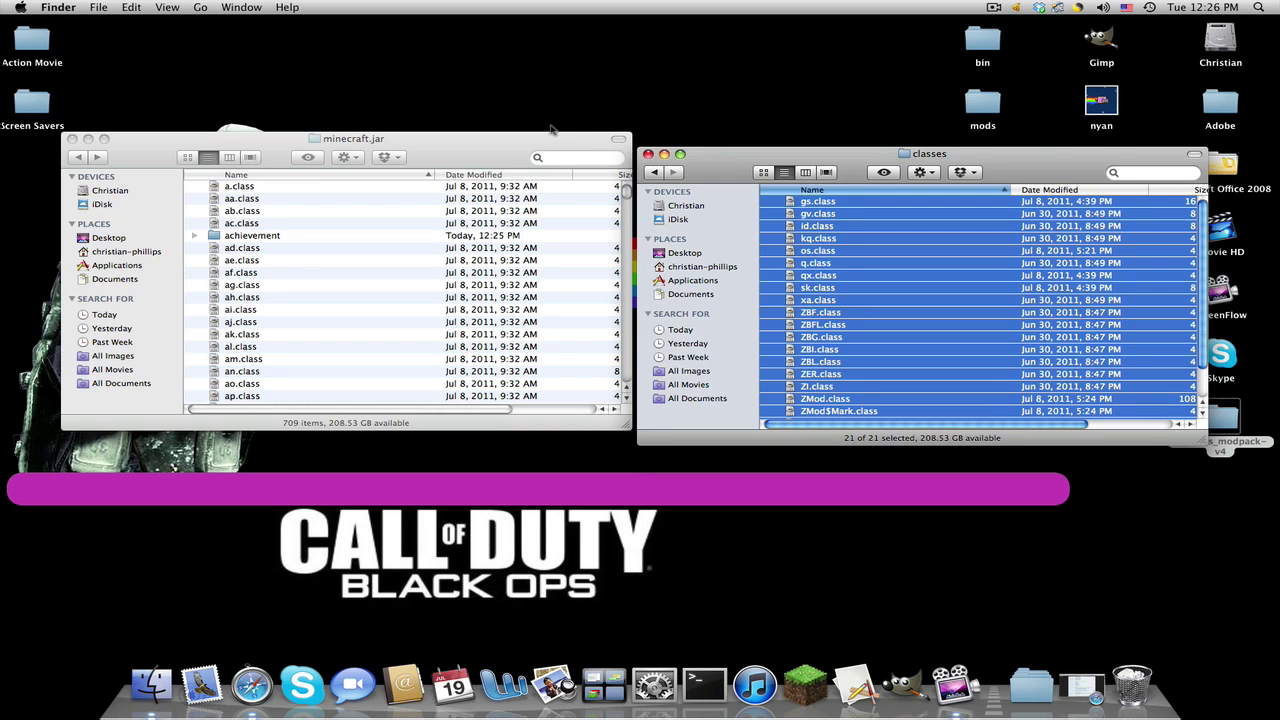
{"action": "left_click", "coordinate": [654, 172]}
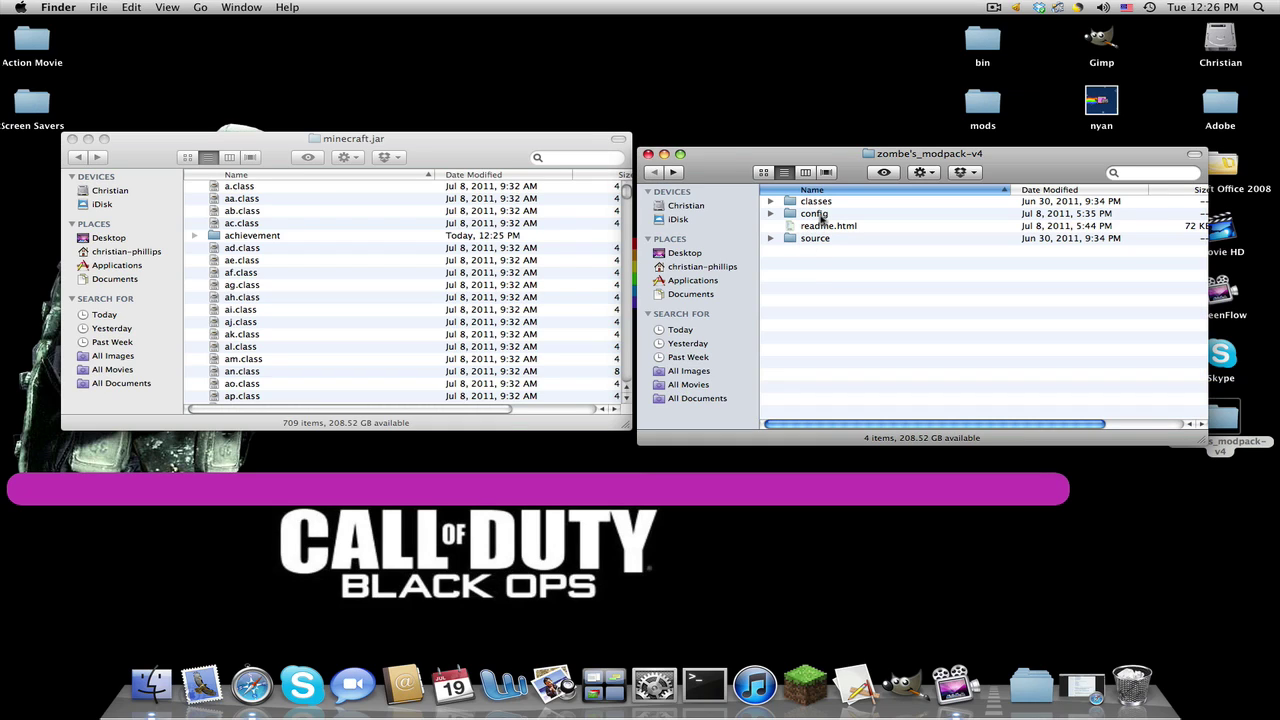
{"action": "double_click", "coordinate": [820, 218]}
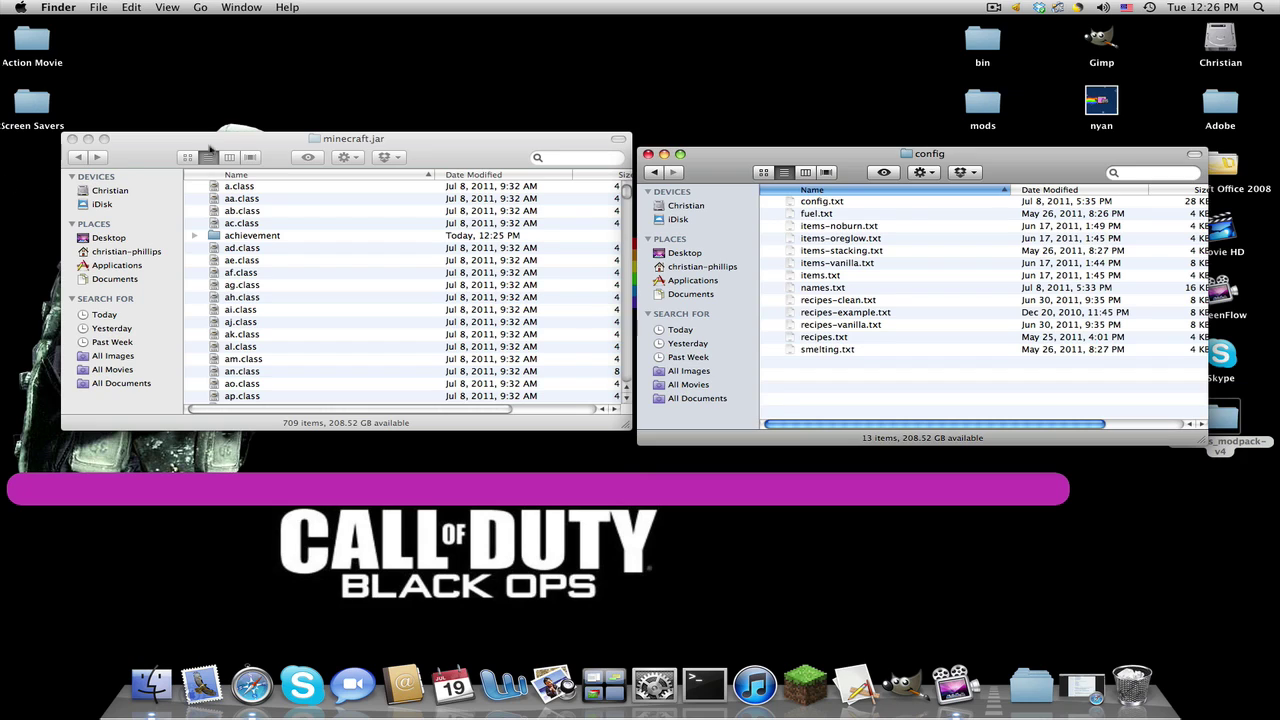
- Go back up to the minecraft folder and create a new folder named mods in it
{"action": "left_click", "coordinate": [245, 148]}
{"action": "left_click", "coordinate": [77, 157]}
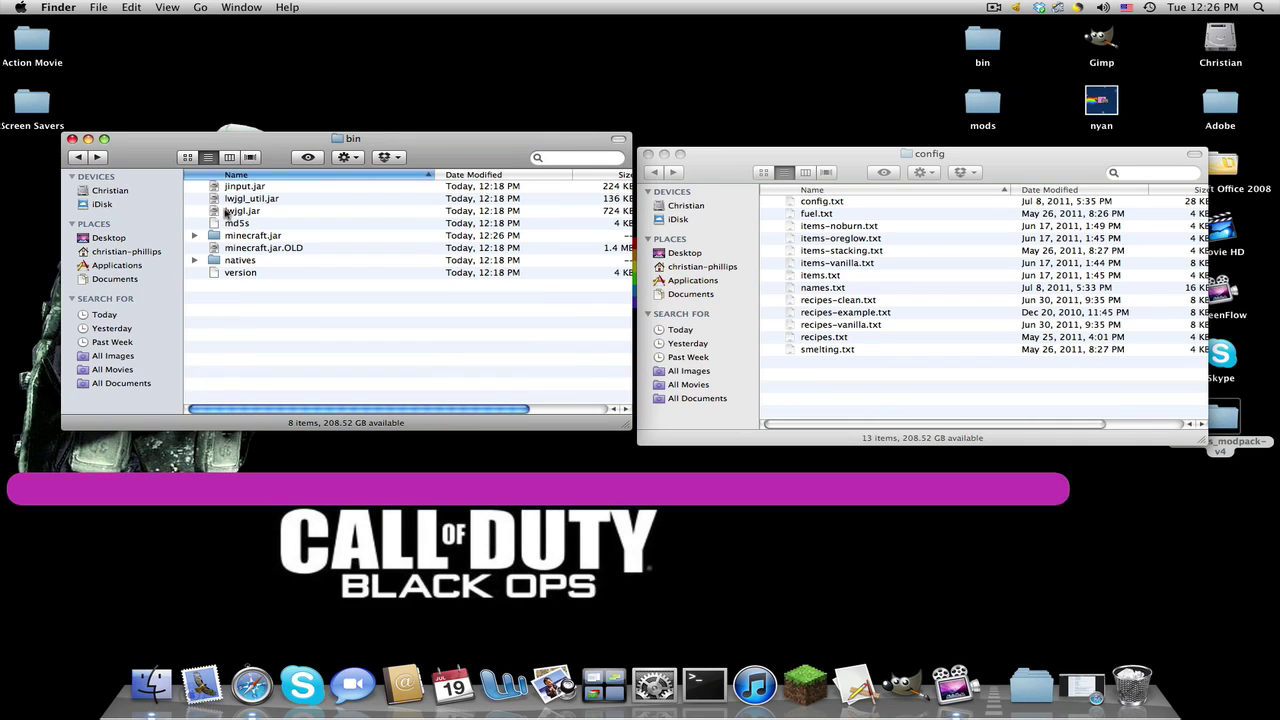
{"action": "left_click", "coordinate": [77, 157]}
{"action": "right_click", "coordinate": [258, 314]}
{"action": "left_click", "coordinate": [271, 315]}
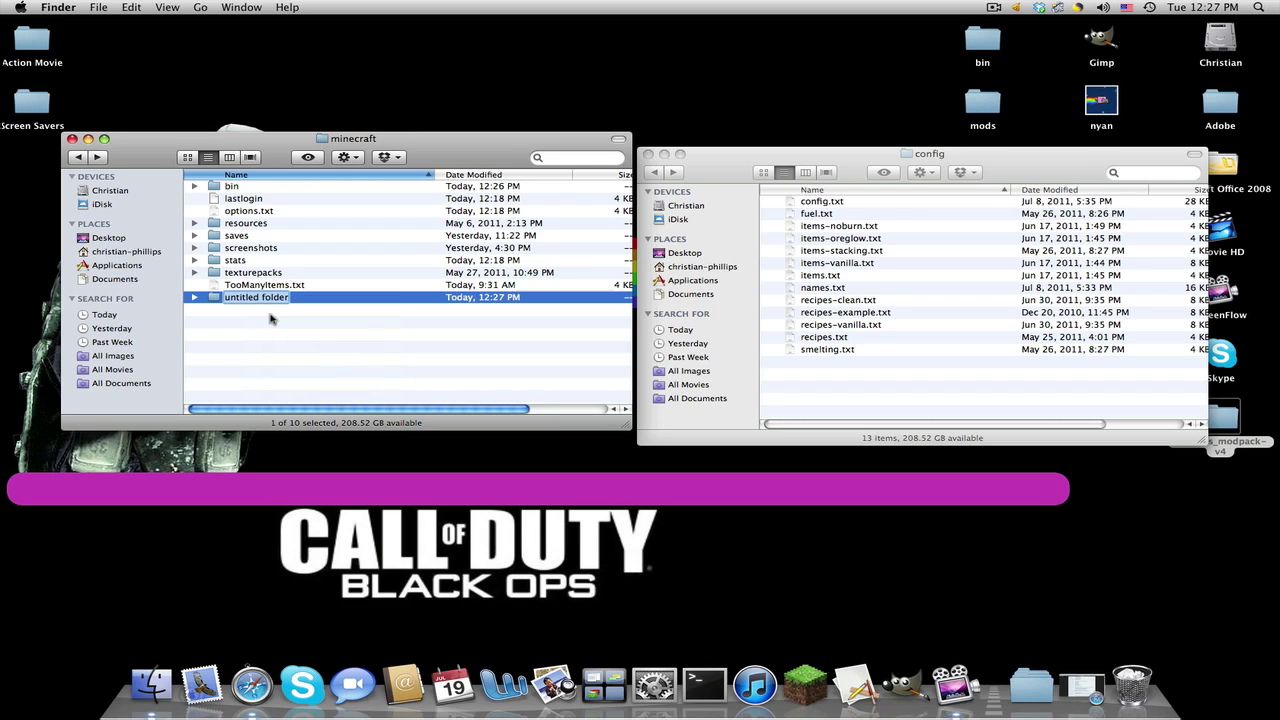
{"action": "type", "text": "mods"}
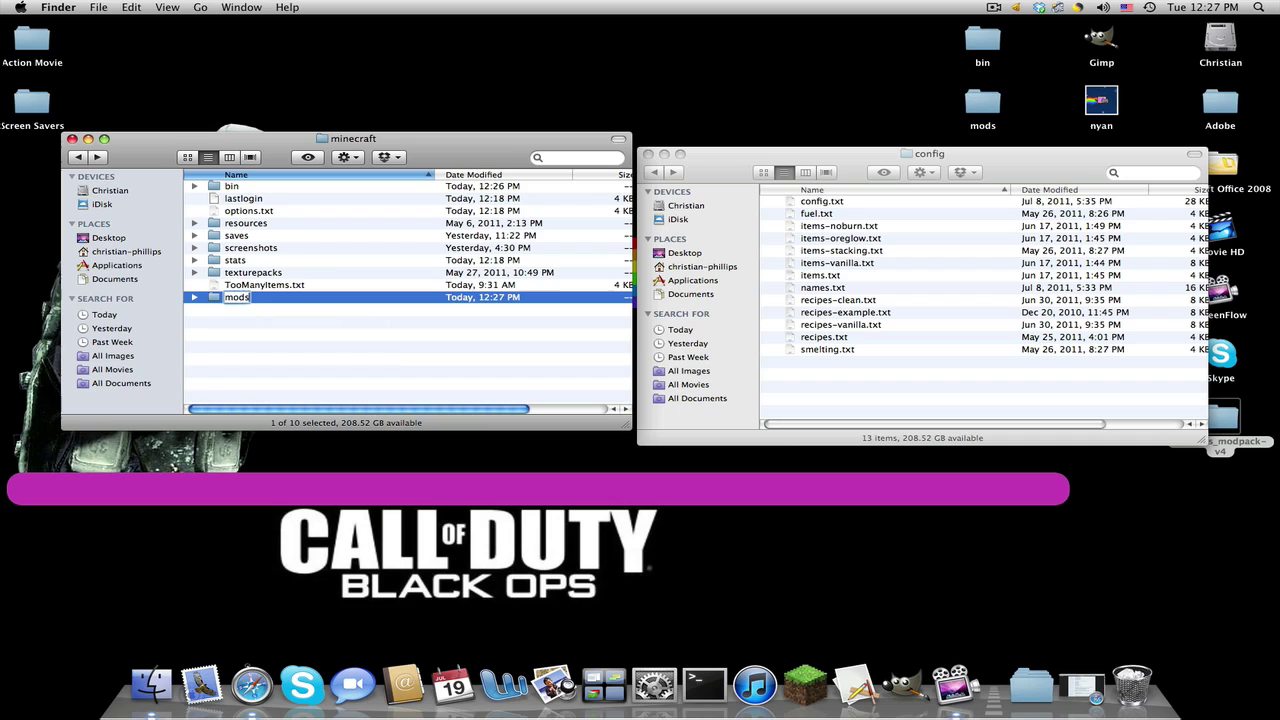
{"action": "key", "text": "Return"}
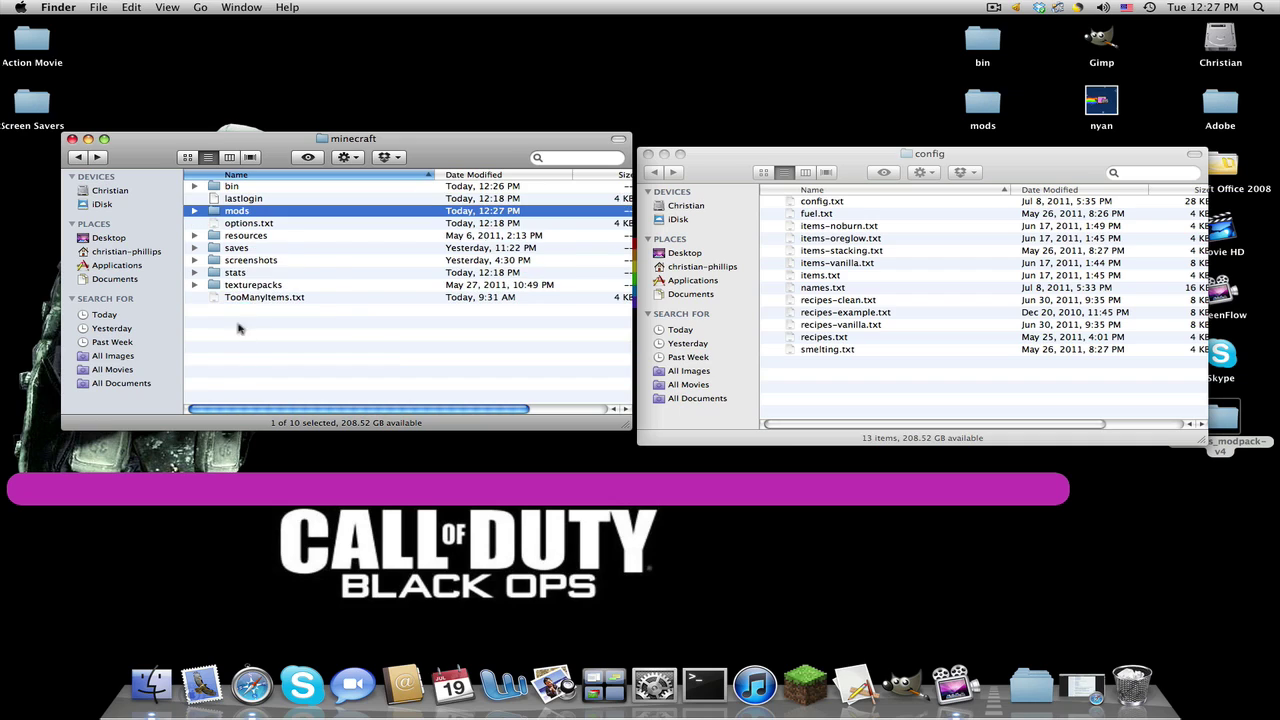
- Create a folder named zombe inside the mods folder and open it
{"action": "double_click", "coordinate": [237, 213]}
{"action": "right_click", "coordinate": [268, 224]}
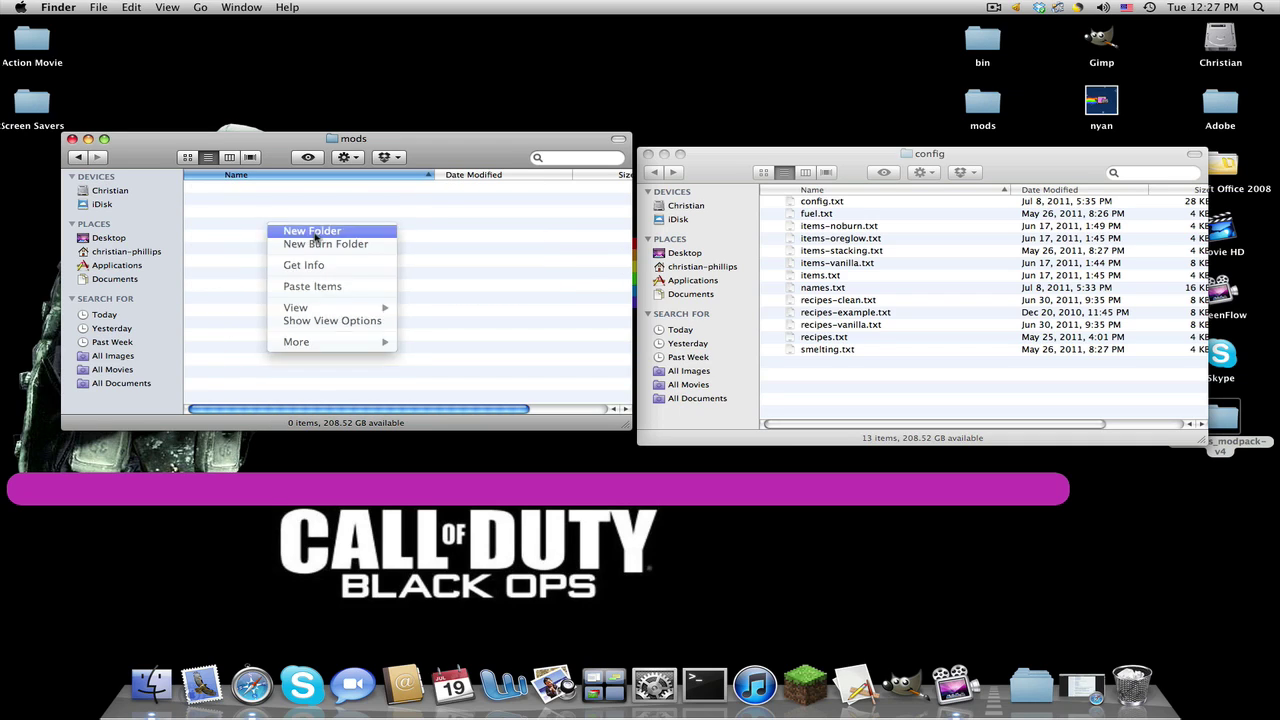
{"action": "left_click", "coordinate": [315, 232]}
{"action": "type", "text": "zomb"}
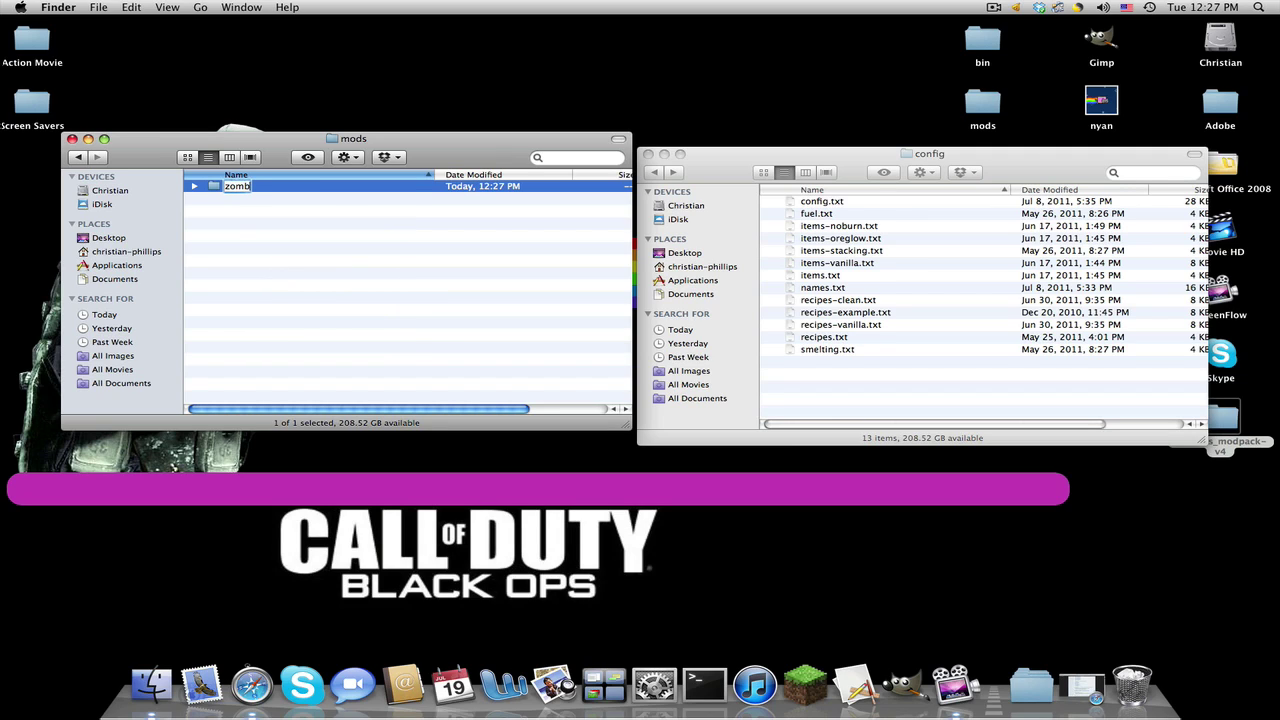
{"action": "type", "text": "e"}
{"action": "key", "text": "Return"}
{"action": "double_click", "coordinate": [281, 192]}
- Copy all text files from the modpack's config folder into the zombe folder
{"action": "left_click", "coordinate": [1013, 182]}
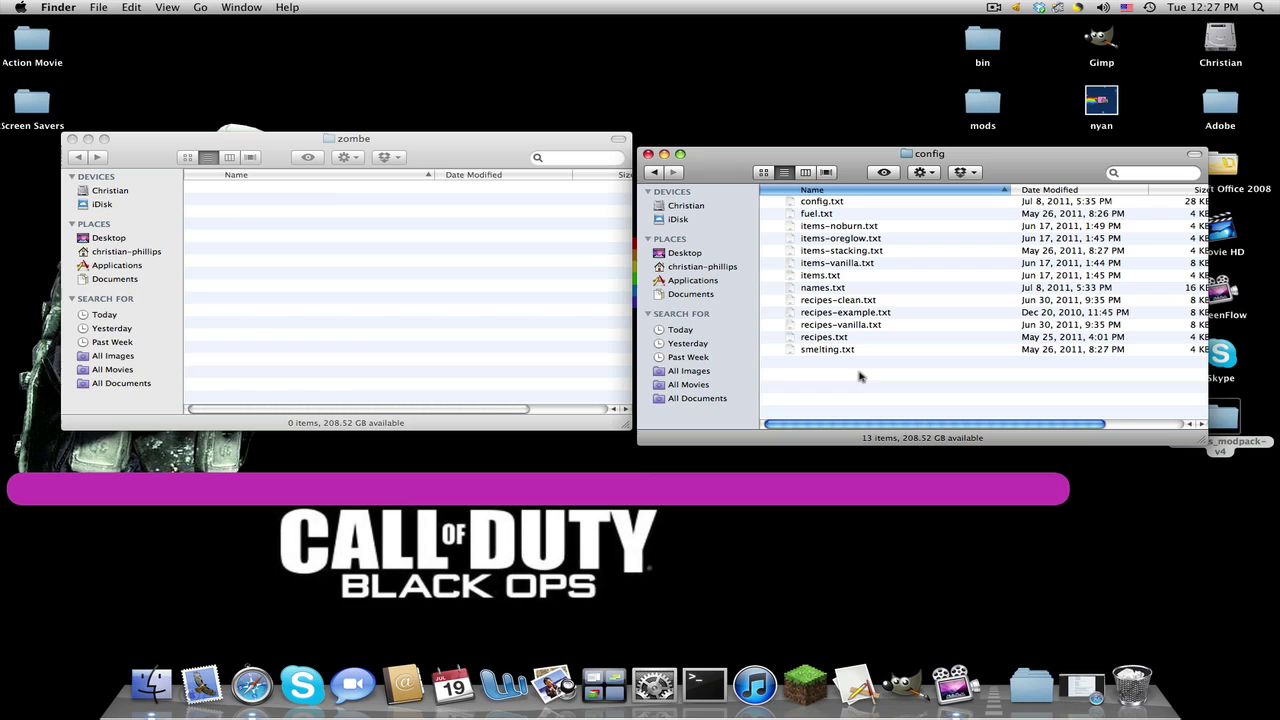
{"action": "key", "text": "super+a"}
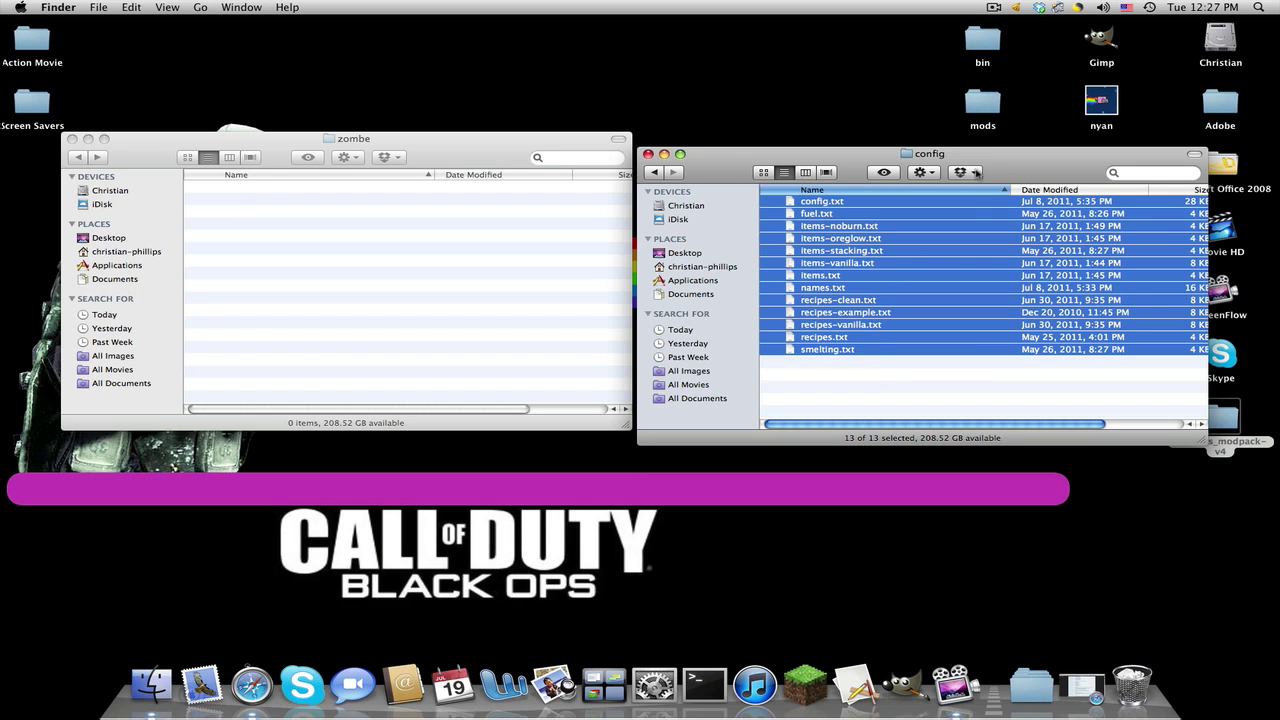
{"action": "left_click", "coordinate": [922, 172]}
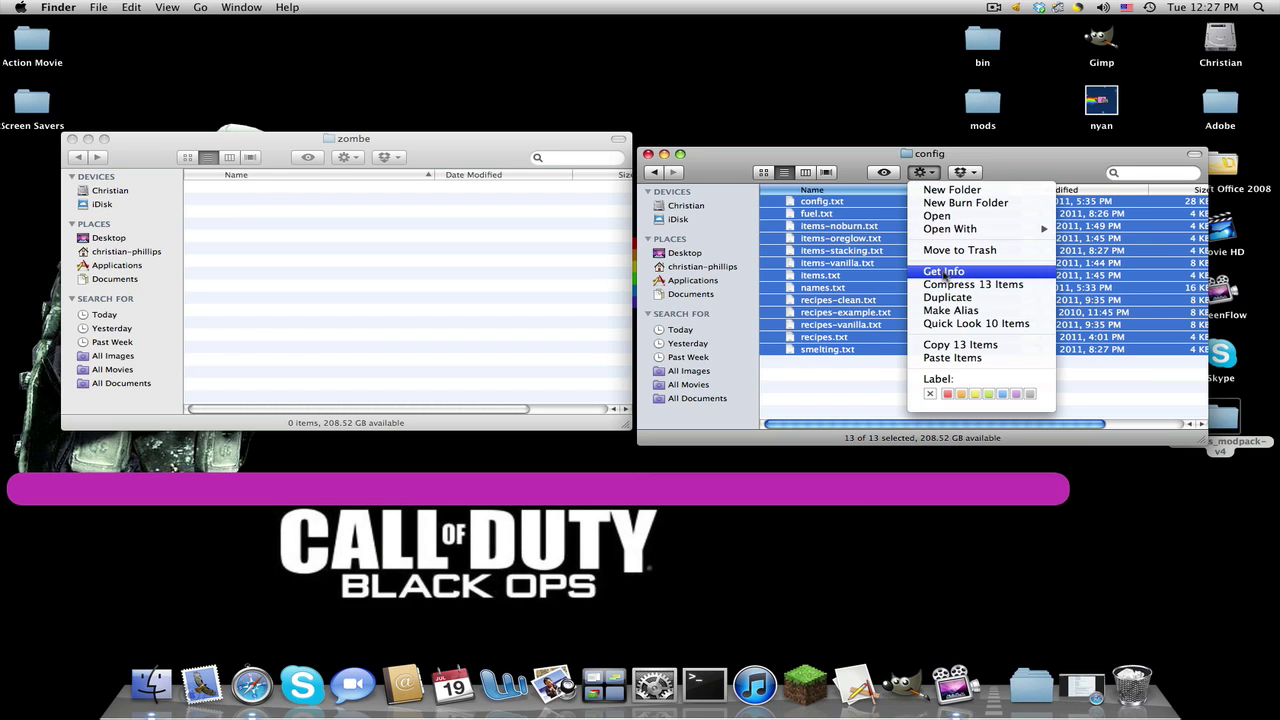
{"action": "left_click", "coordinate": [960, 344]}
{"action": "left_click", "coordinate": [464, 240]}
{"action": "left_click", "coordinate": [346, 157]}
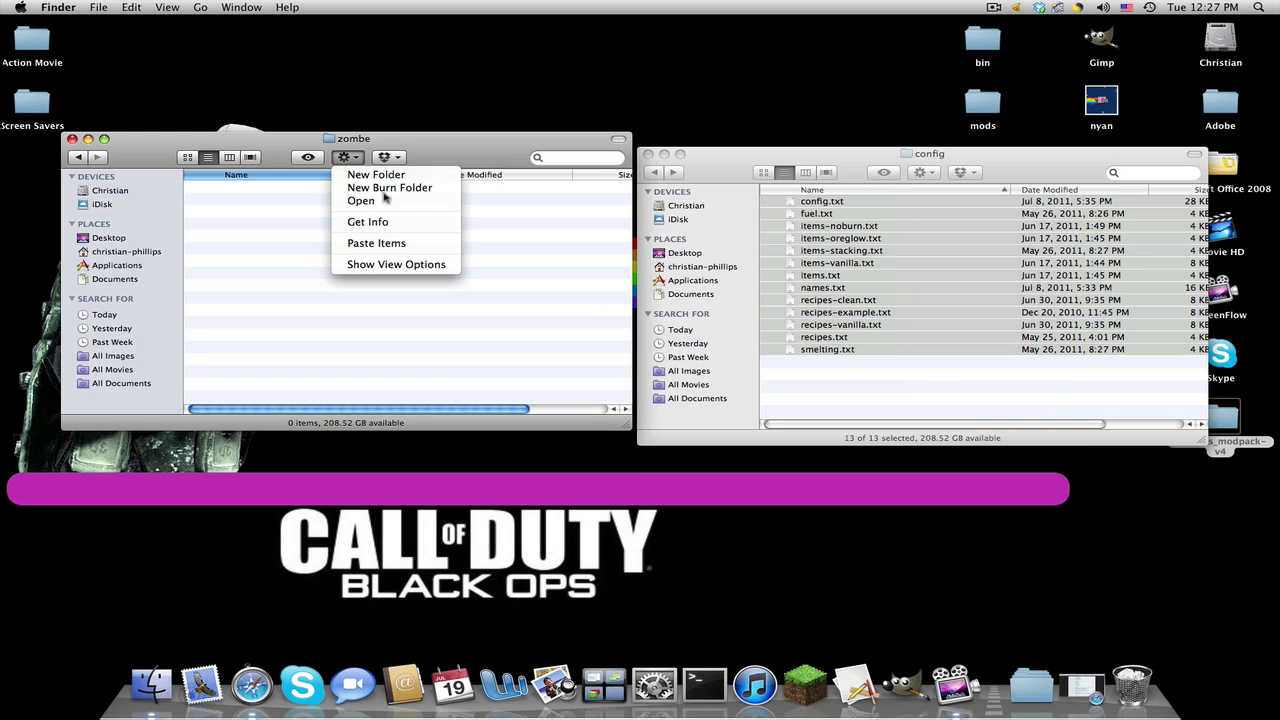
{"action": "left_click", "coordinate": [398, 243]}
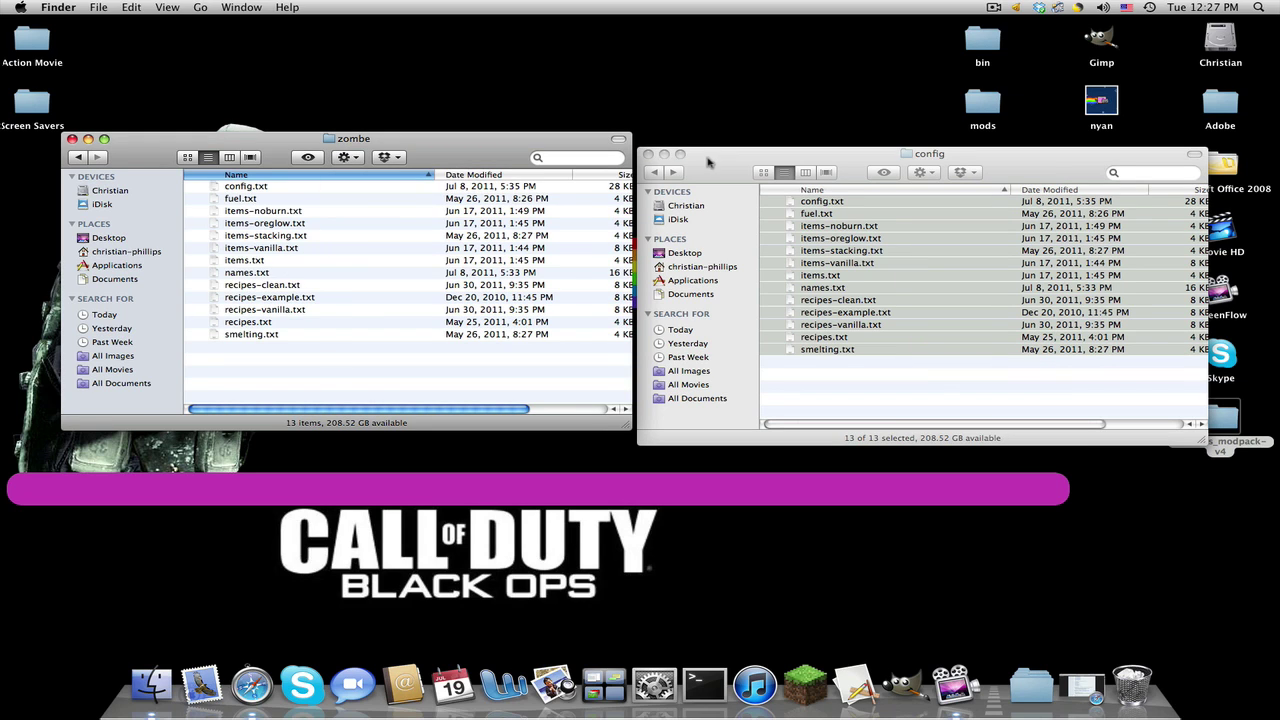
- View the contents of the modpack's source folder, and close that window
{"action": "left_click", "coordinate": [657, 160]}
{"action": "left_click", "coordinate": [653, 172]}
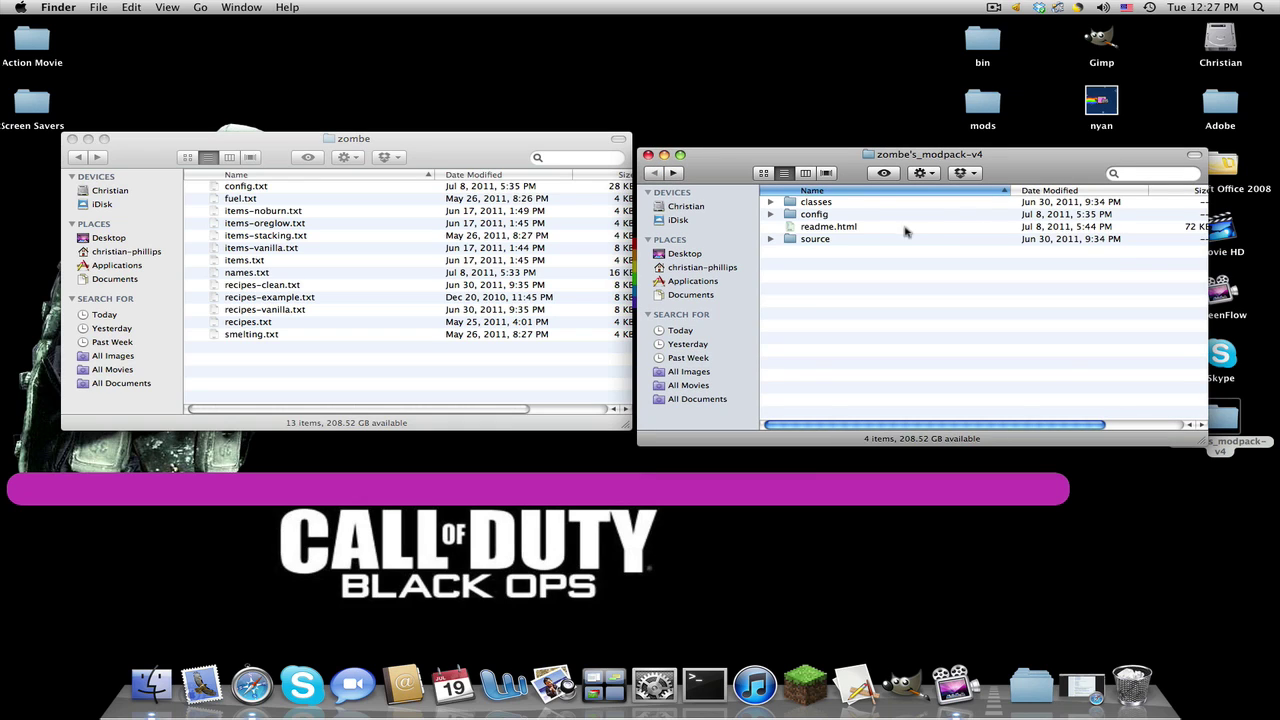
{"action": "double_click", "coordinate": [829, 239]}
{"action": "scroll", "coordinate": [830, 260], "scroll_direction": "down", "scroll_amount": 1}
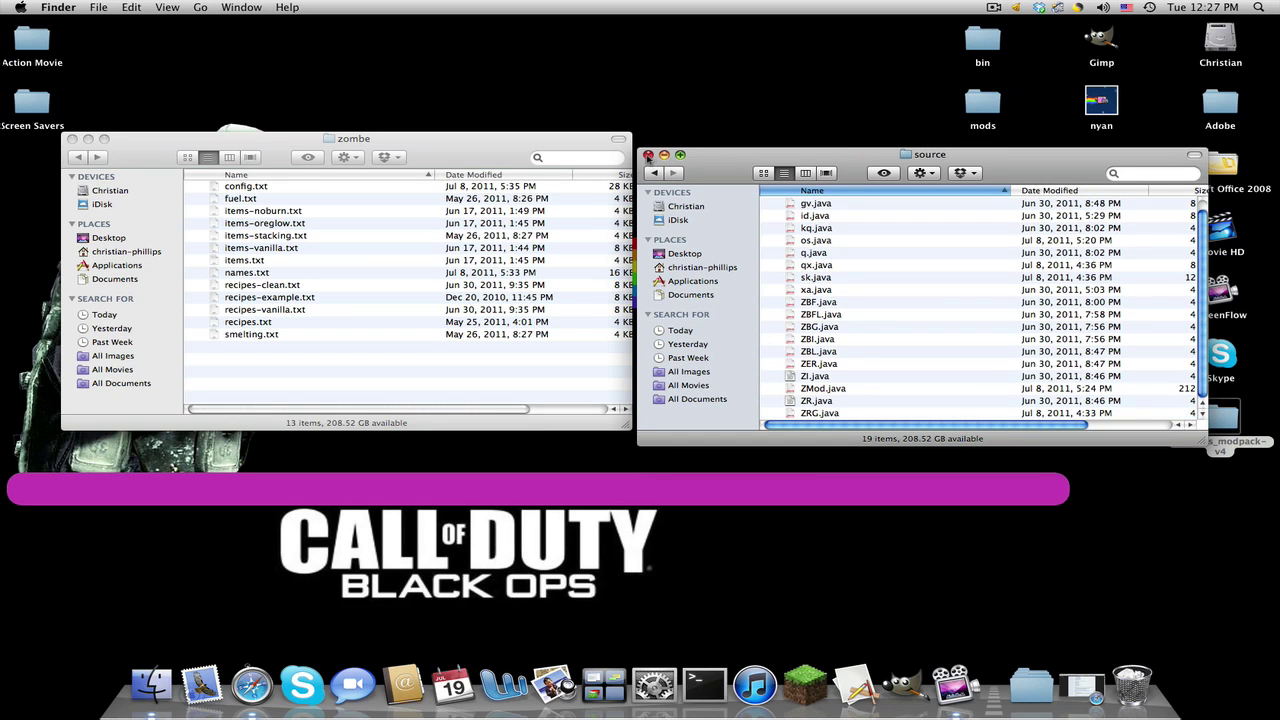
{"action": "left_click", "coordinate": [648, 155]}
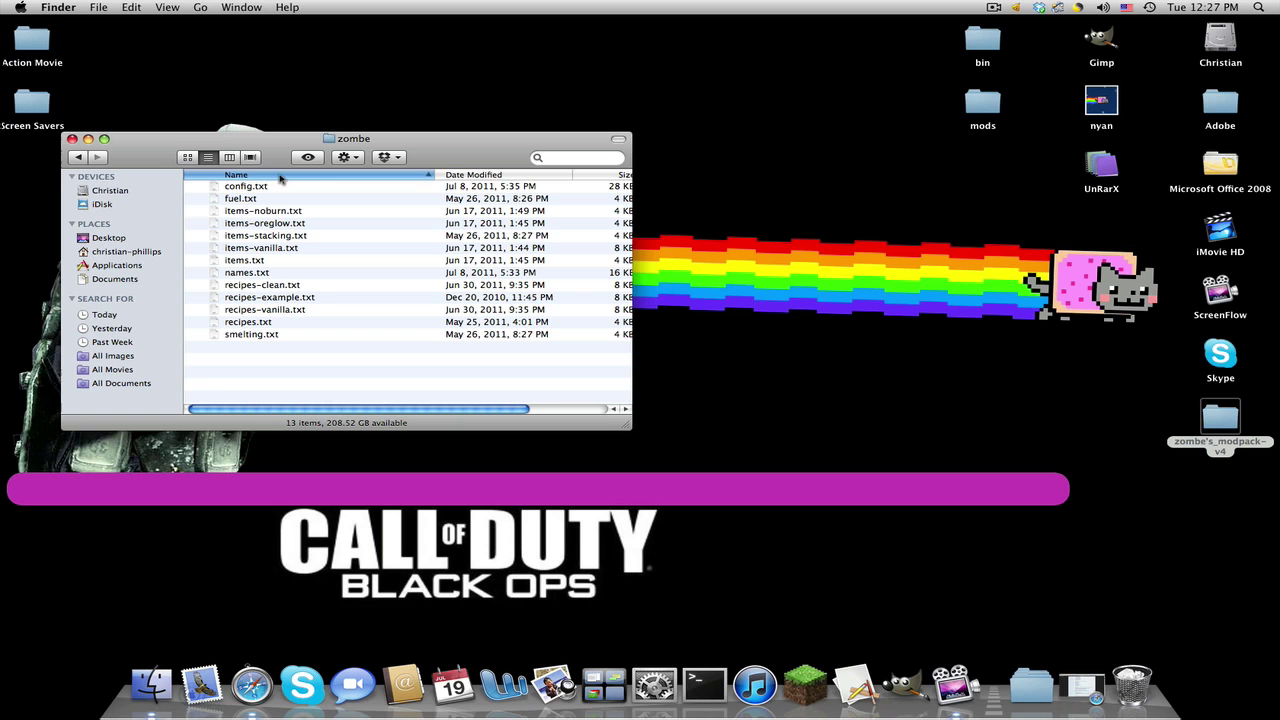
- Open config.txt from the zombe folder in TextEdit and enlarge its window
{"action": "double_click", "coordinate": [233, 190]}
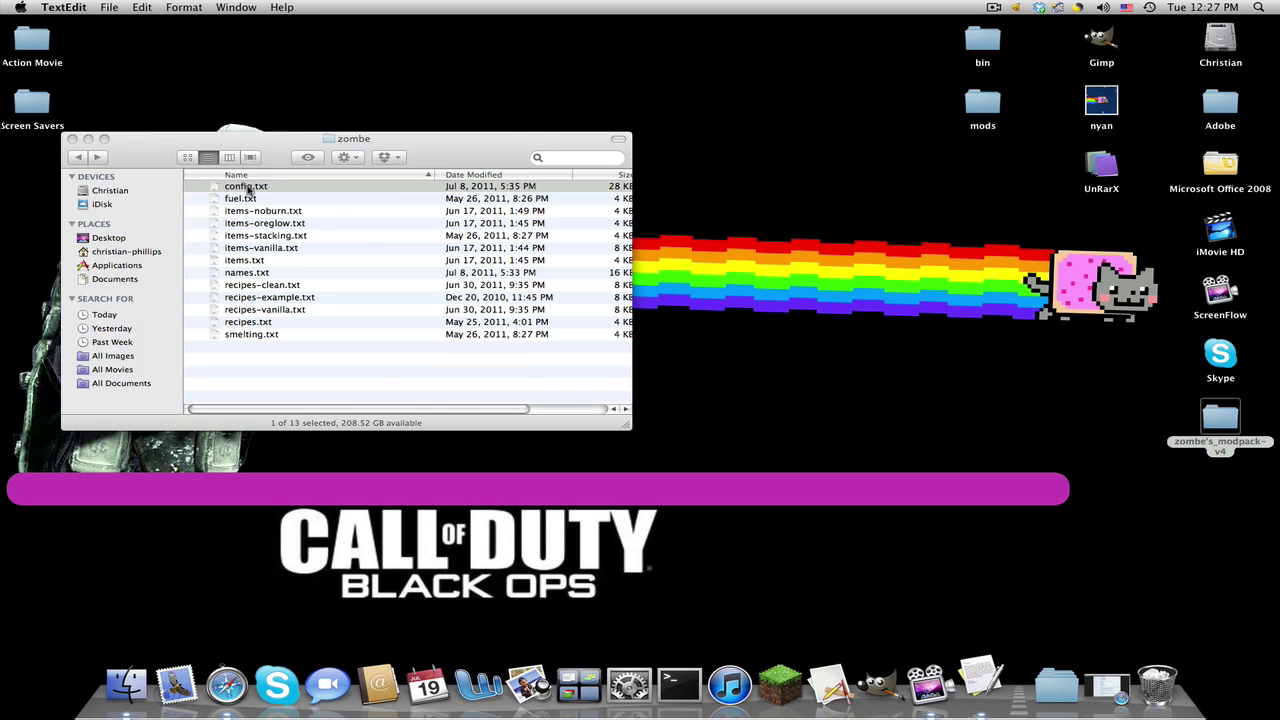
{"action": "left_click_drag", "start_coordinate": [249, 52], "coordinate": [571, 190]}
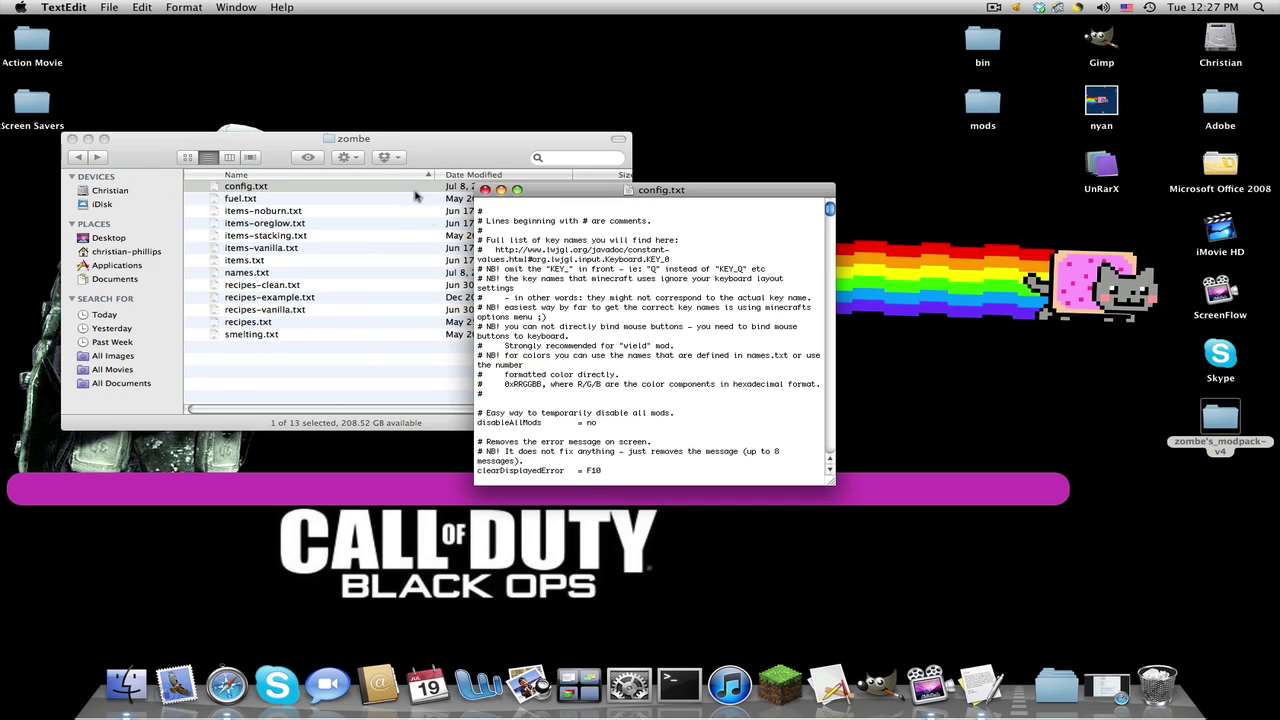
{"action": "left_click", "coordinate": [517, 190]}
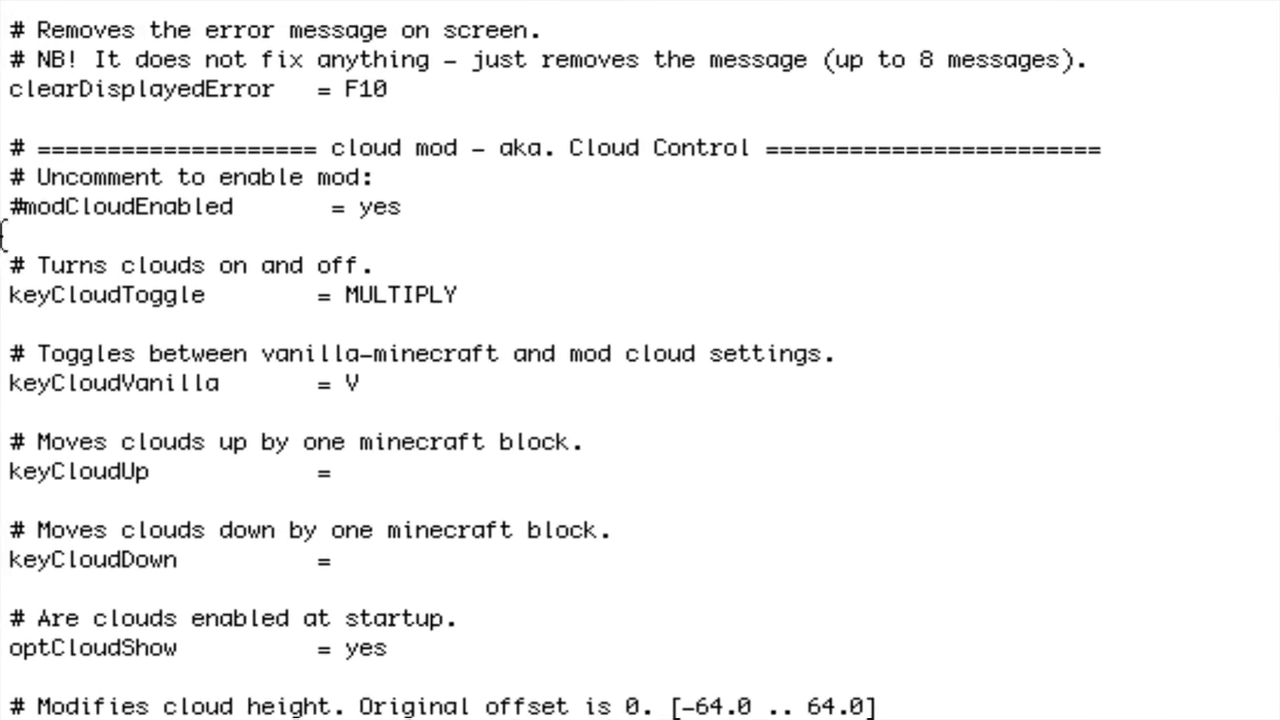
- Enable the fly mod in config.txt by removing the # in front of modFlyEnabled
{"action": "left_click_drag", "start_coordinate": [6, 228], "coordinate": [0, 228]}
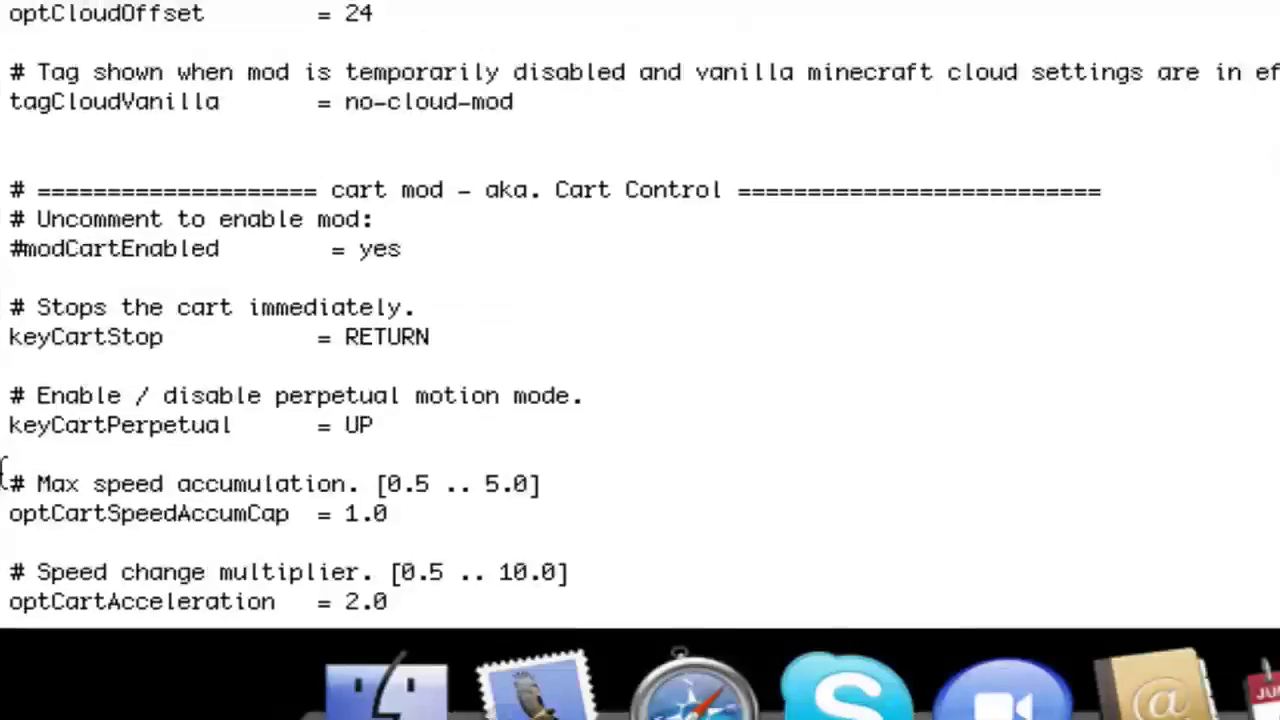
{"action": "scroll", "coordinate": [3, 477], "scroll_direction": "down", "scroll_amount": 4}
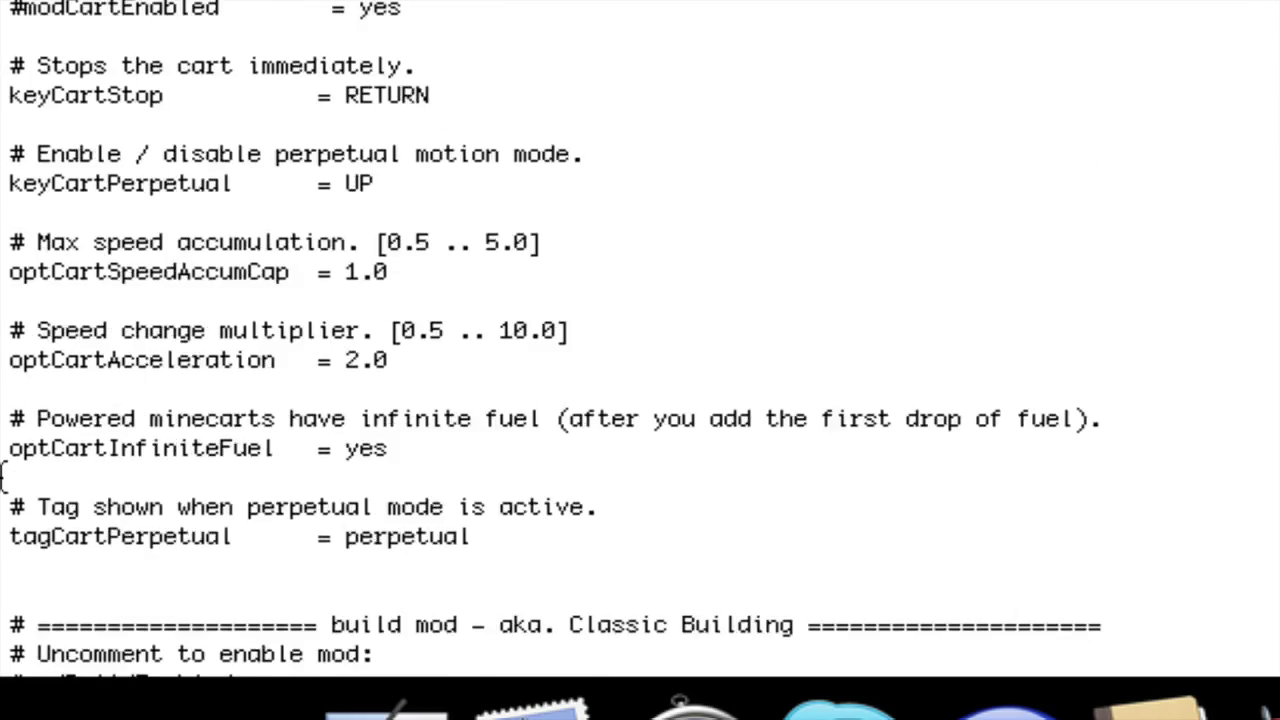
{"action": "scroll", "coordinate": [3, 477], "scroll_direction": "down", "scroll_amount": 3}
{"action": "scroll", "coordinate": [3, 477], "scroll_direction": "down", "scroll_amount": 3}
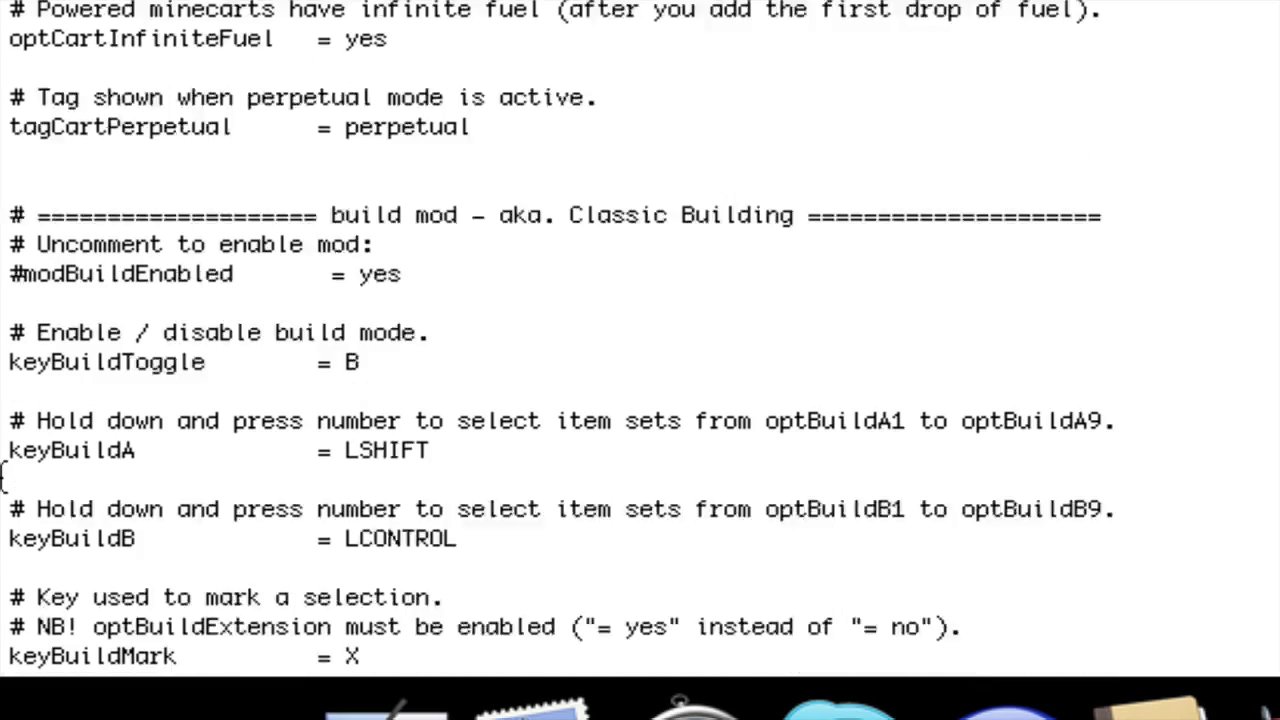
{"action": "scroll", "coordinate": [3, 477], "scroll_direction": "down", "scroll_amount": 15}
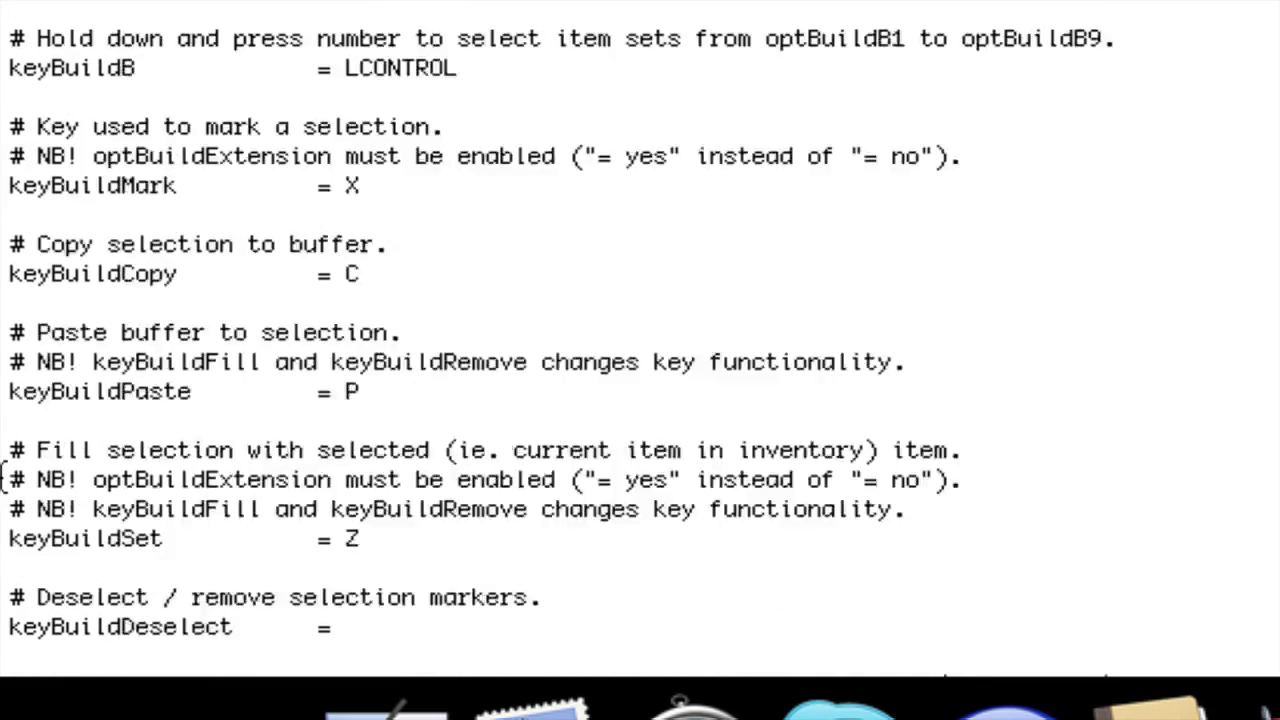
{"action": "scroll", "coordinate": [3, 477], "scroll_direction": "down", "scroll_amount": 9}
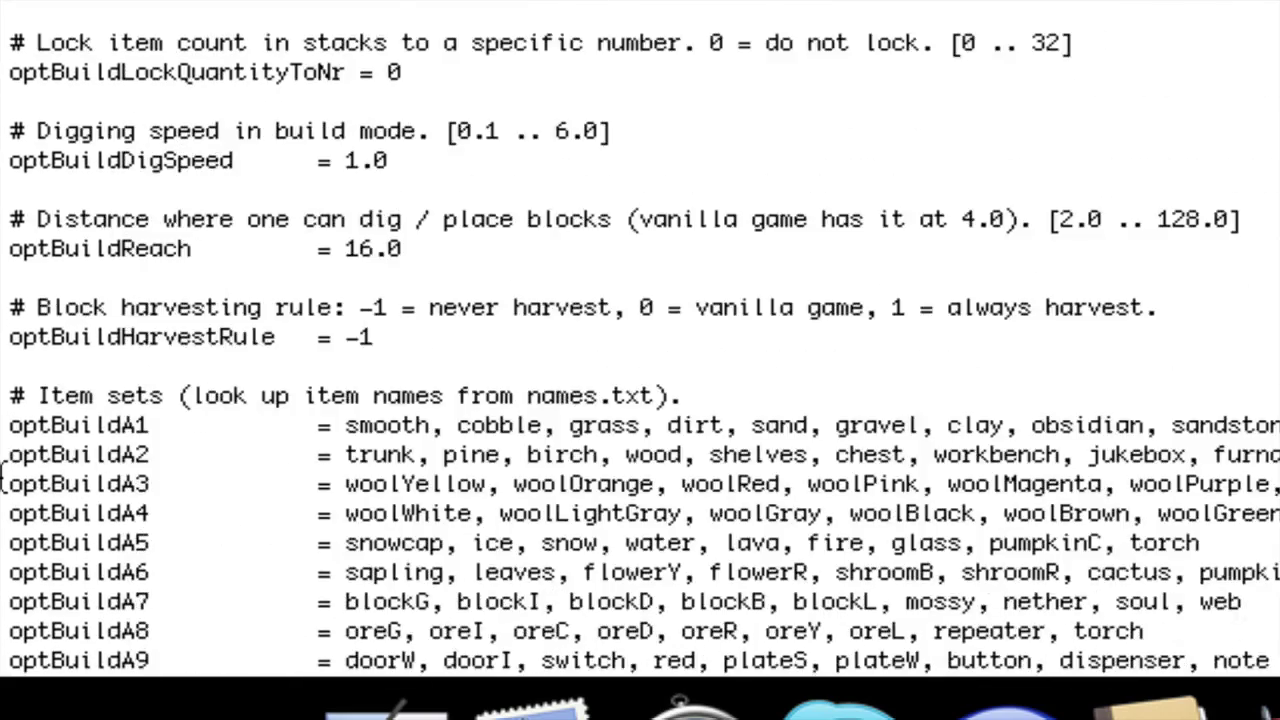
{"action": "scroll", "coordinate": [3, 477], "scroll_direction": "down", "scroll_amount": 3}
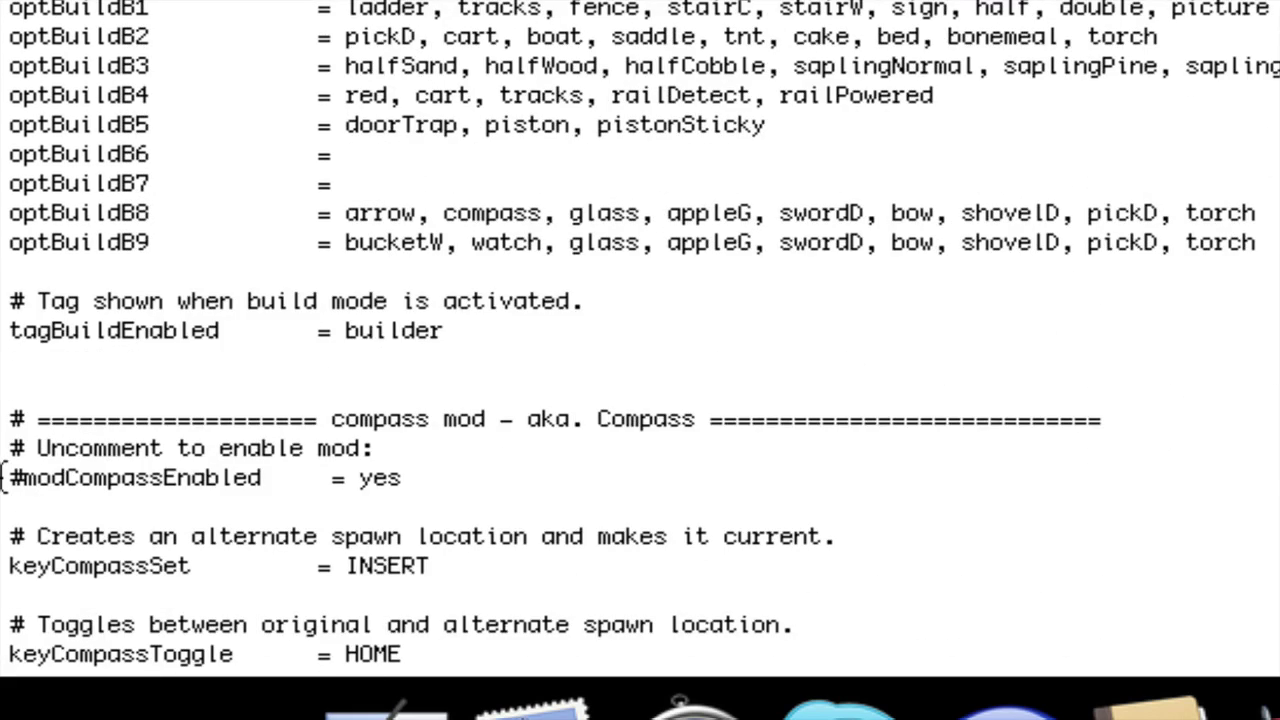
{"action": "scroll", "coordinate": [3, 477], "scroll_direction": "down", "scroll_amount": 10}
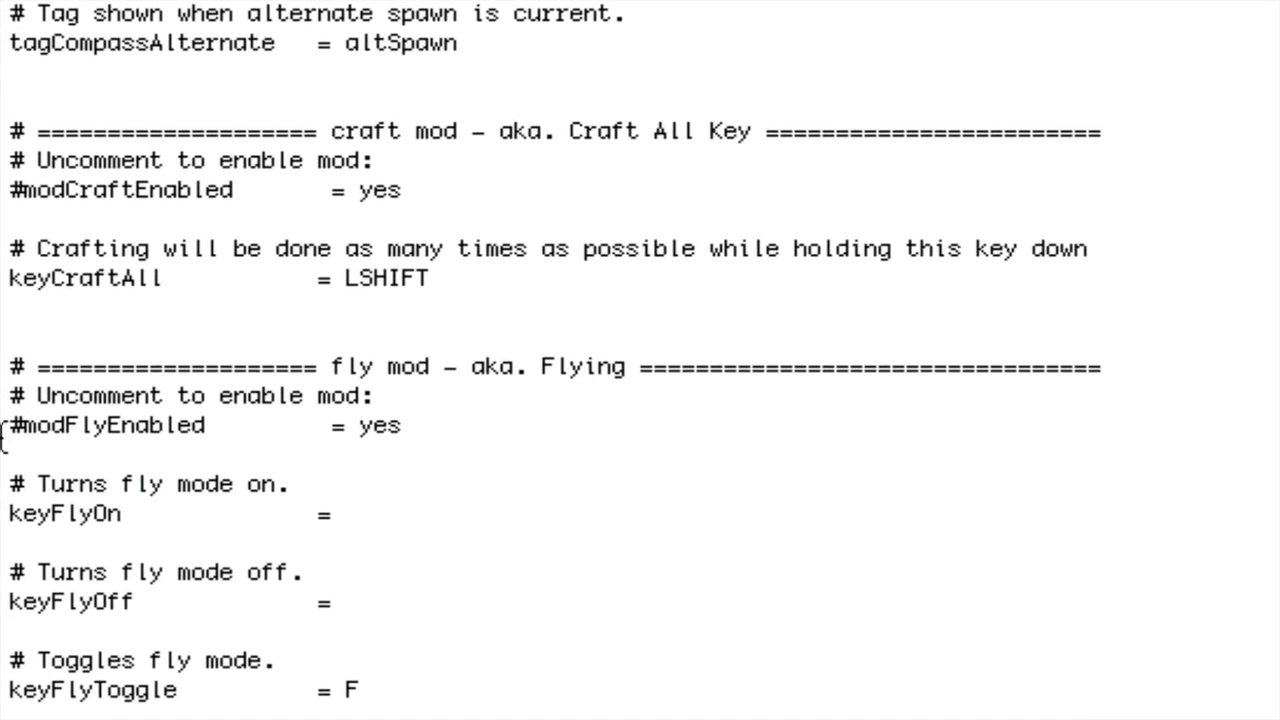
{"action": "key", "text": "BackSpace"}
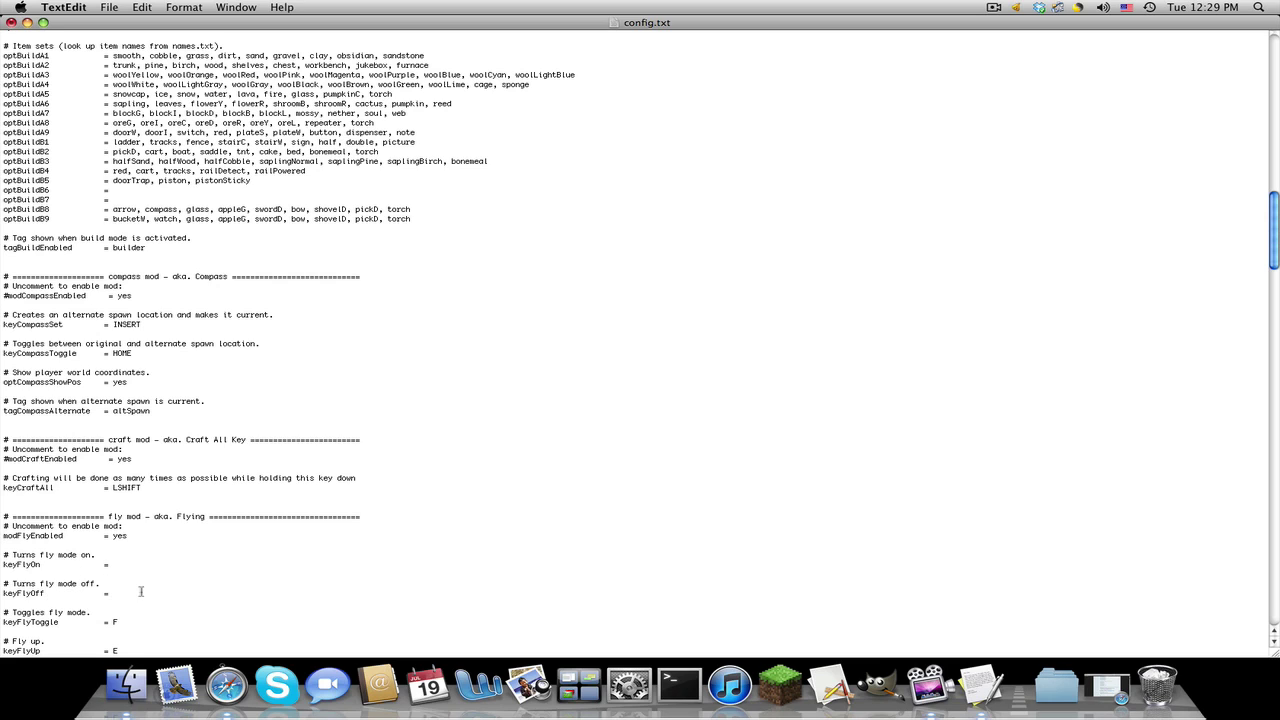
- Examine the fly mod's key settings for toggling fly mode, flying up and flying down
{"action": "mouse_move", "coordinate": [126, 592]}
{"action": "left_mouse_down"}
{"action": "mouse_move", "coordinate": [117, 556]}
{"action": "mouse_move", "coordinate": [132, 598]}
{"action": "left_mouse_up"}
{"action": "scroll", "coordinate": [101, 631], "scroll_direction": "down", "scroll_amount": 3}
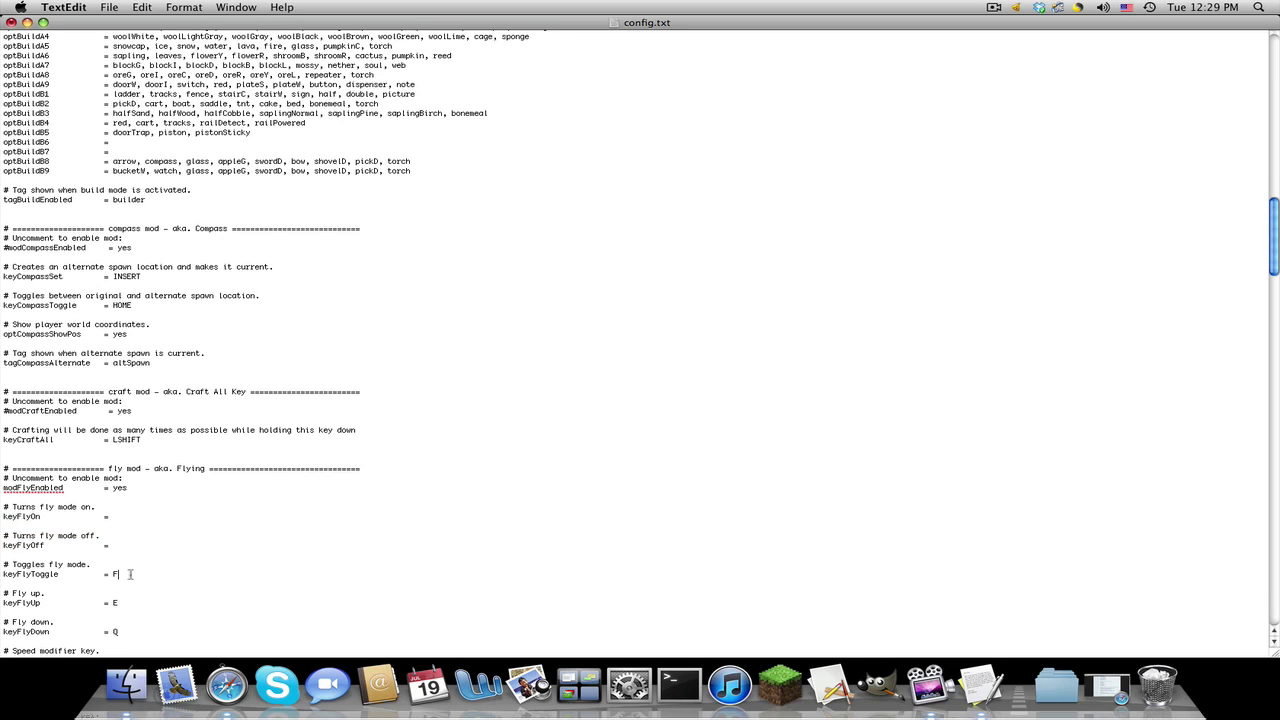
{"action": "scroll", "coordinate": [96, 603], "scroll_direction": "down", "scroll_amount": 1}
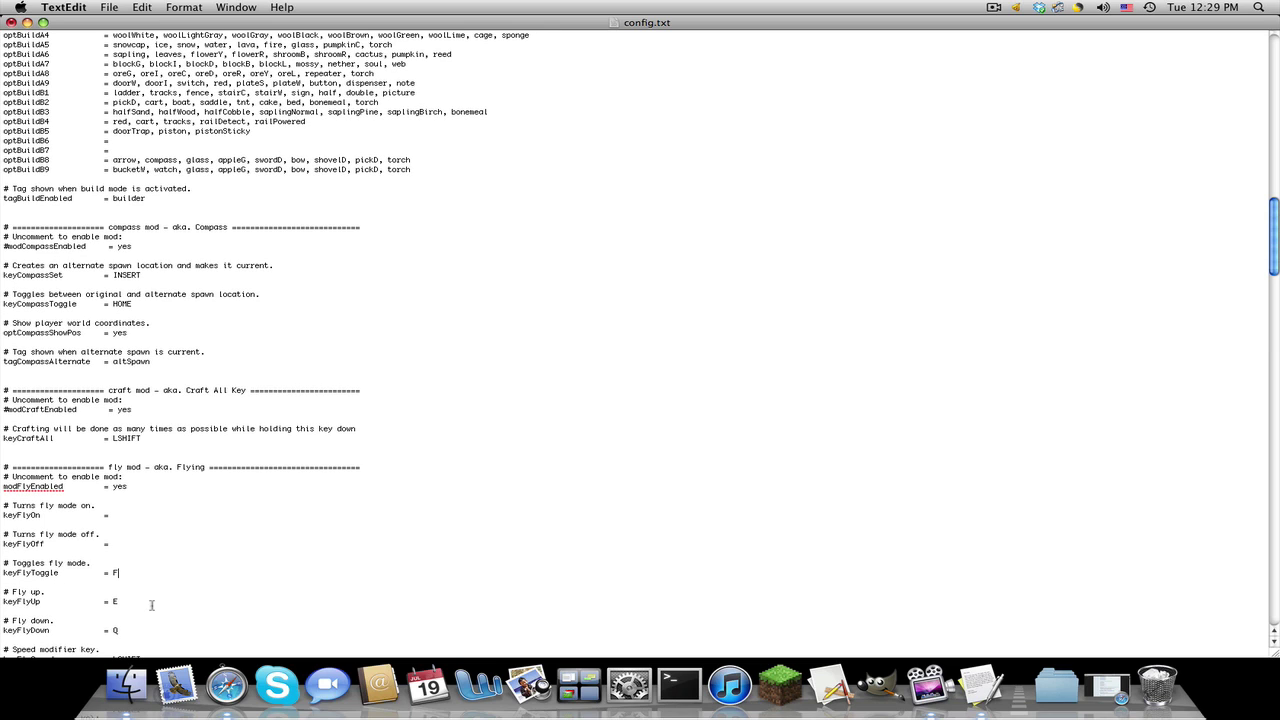
{"action": "scroll", "coordinate": [151, 605], "scroll_direction": "down", "scroll_amount": 1}
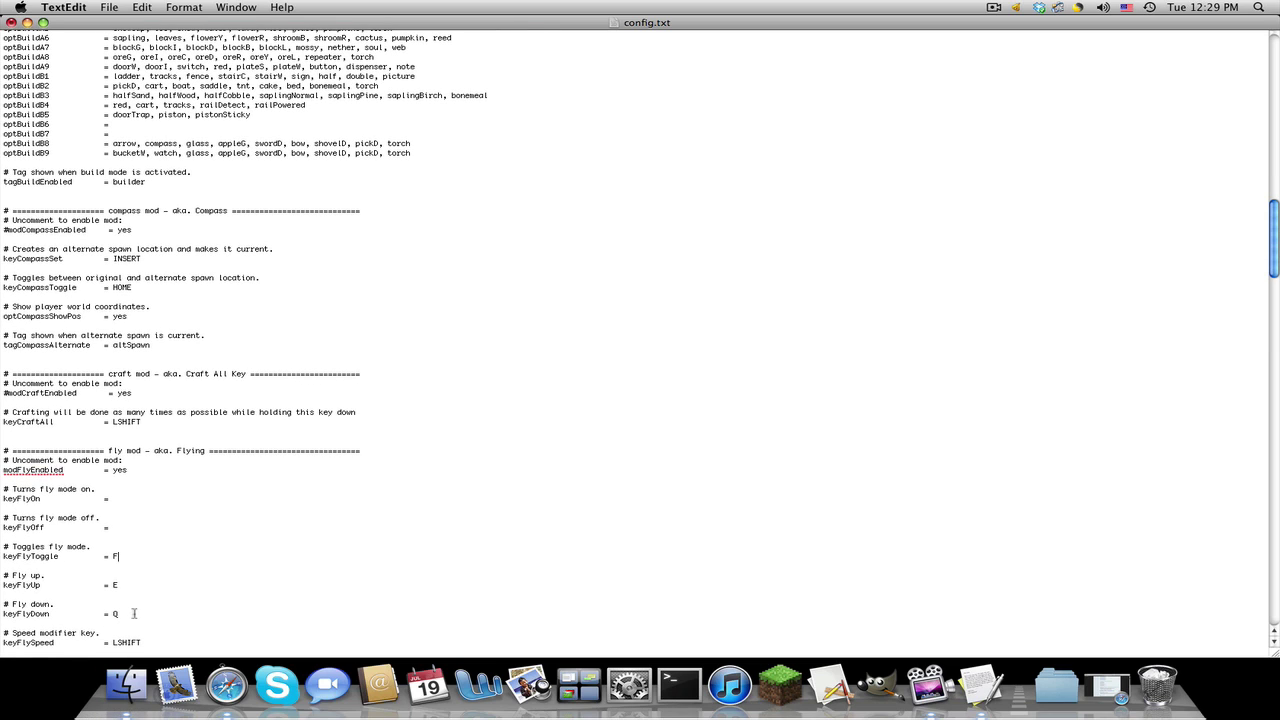
{"action": "left_click_drag", "start_coordinate": [133, 613], "coordinate": [106, 594]}
{"action": "left_click", "coordinate": [153, 606]}
{"action": "scroll", "coordinate": [141, 585], "scroll_direction": "down", "scroll_amount": 1}
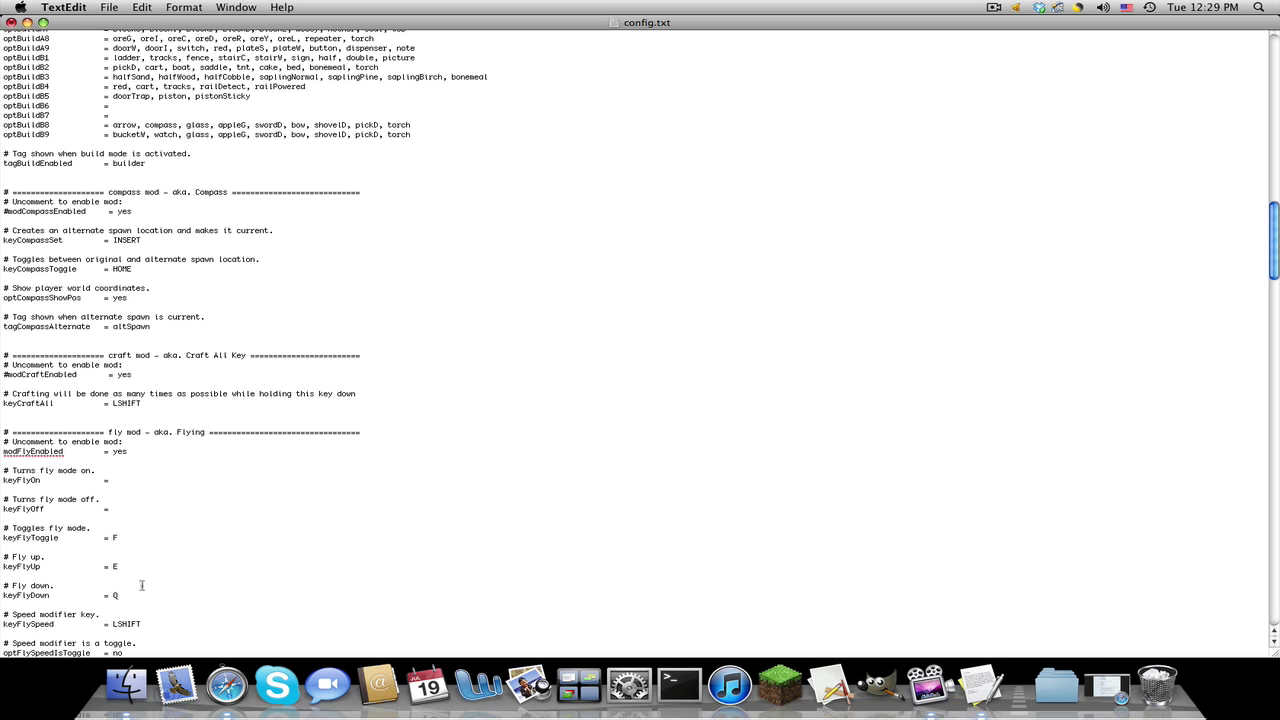
- Examine the fly mod's speed modifier, running speed modifier and NoClip settings
{"action": "scroll", "coordinate": [141, 585], "scroll_direction": "down", "scroll_amount": 3}
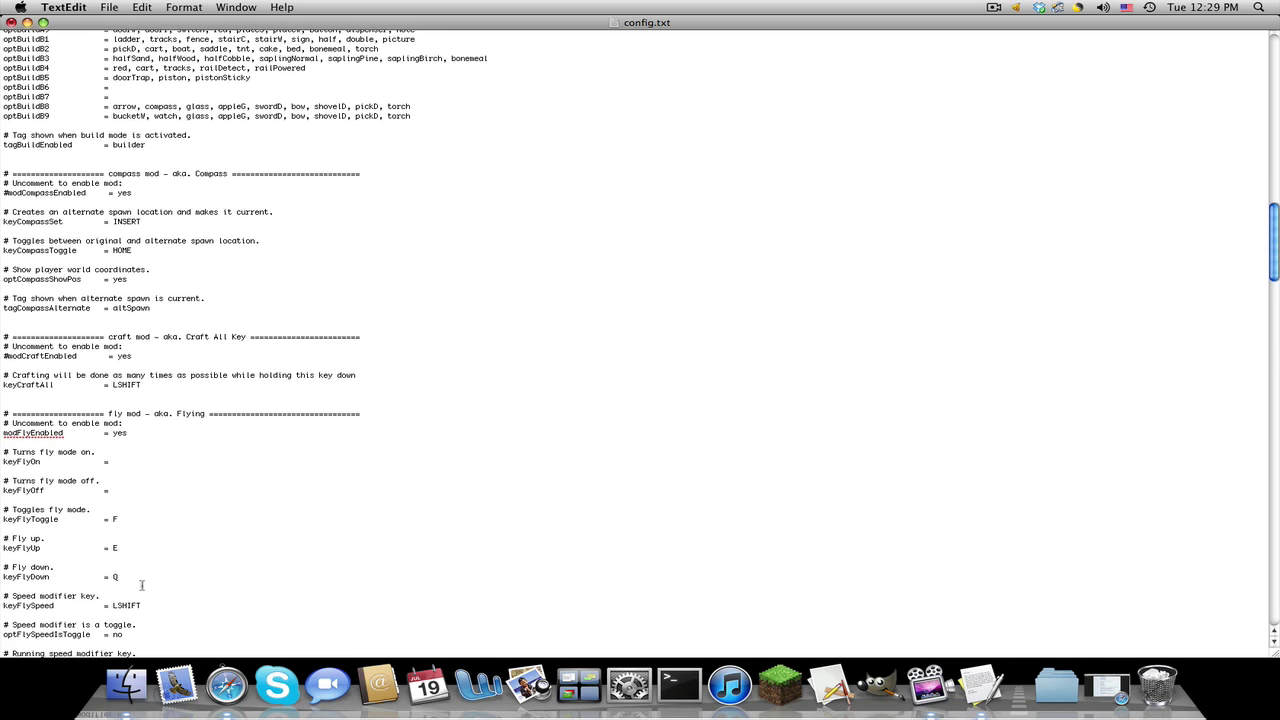
{"action": "scroll", "coordinate": [141, 585], "scroll_direction": "down", "scroll_amount": 3}
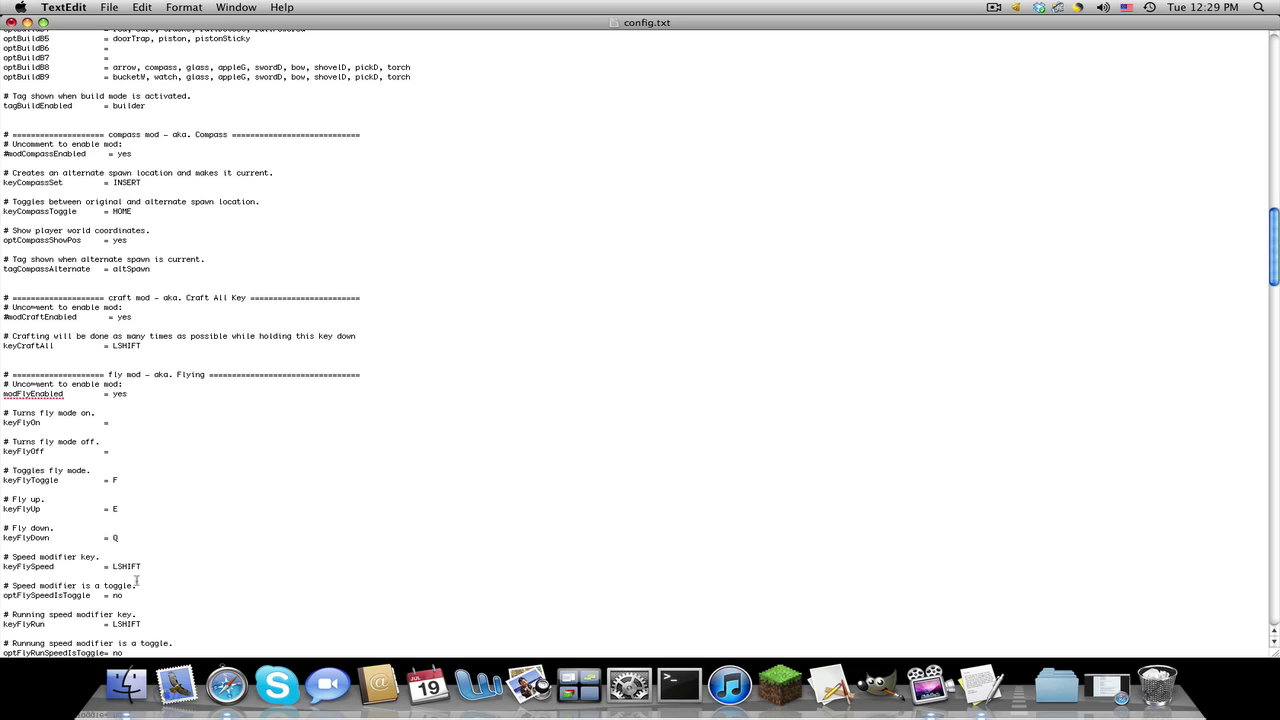
{"action": "scroll", "coordinate": [100, 590], "scroll_direction": "down", "scroll_amount": 1}
{"action": "scroll", "coordinate": [116, 619], "scroll_direction": "down", "scroll_amount": 1}
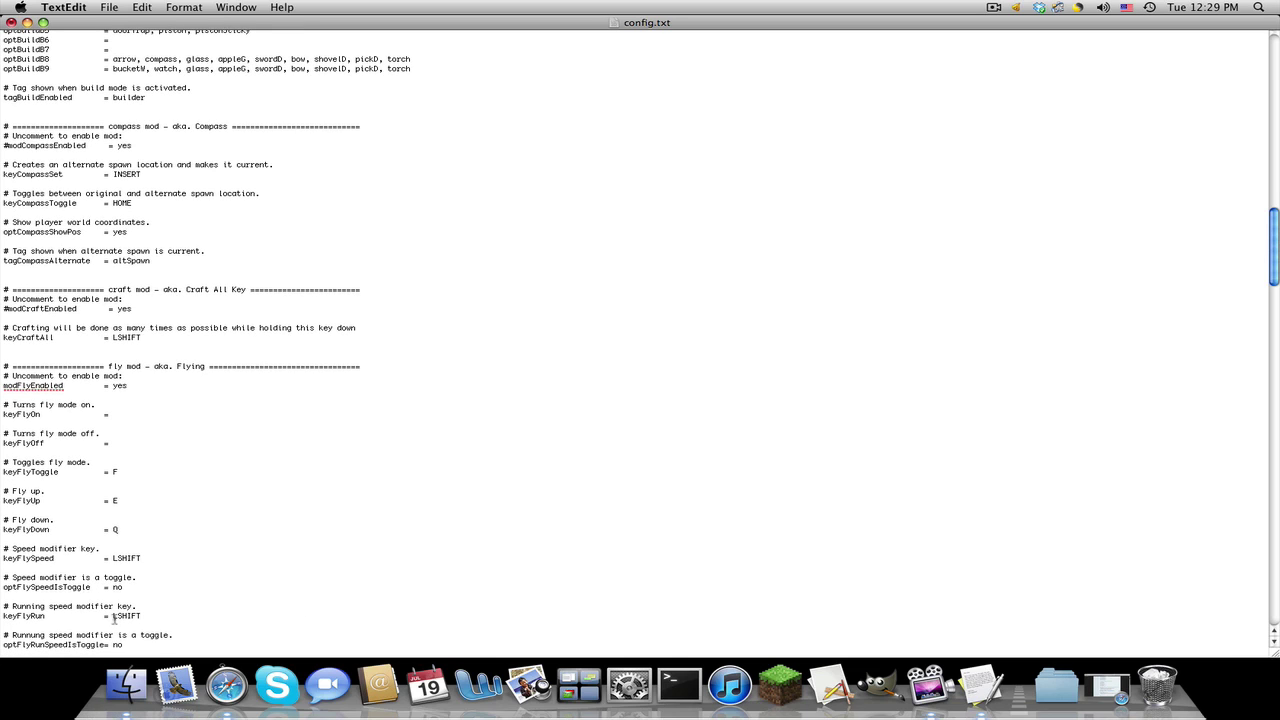
{"action": "left_click_drag", "start_coordinate": [150, 615], "coordinate": [119, 610]}
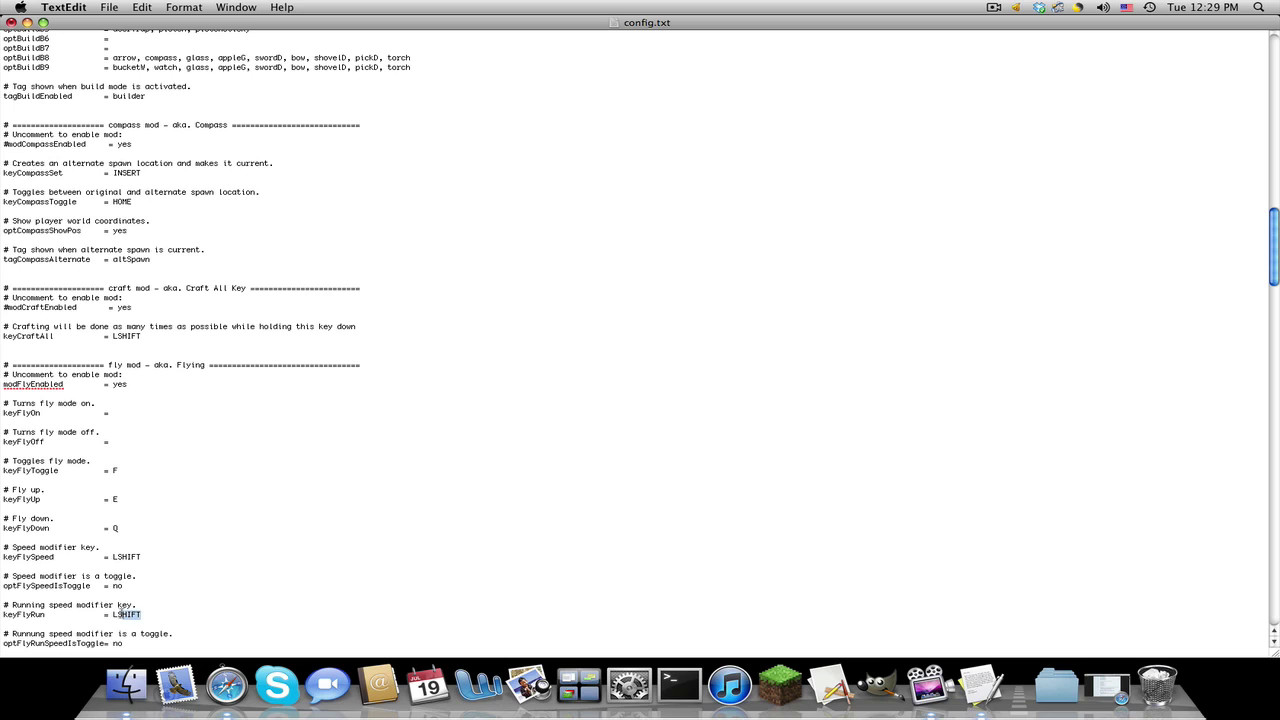
{"action": "scroll", "coordinate": [205, 612], "scroll_direction": "down", "scroll_amount": 5}
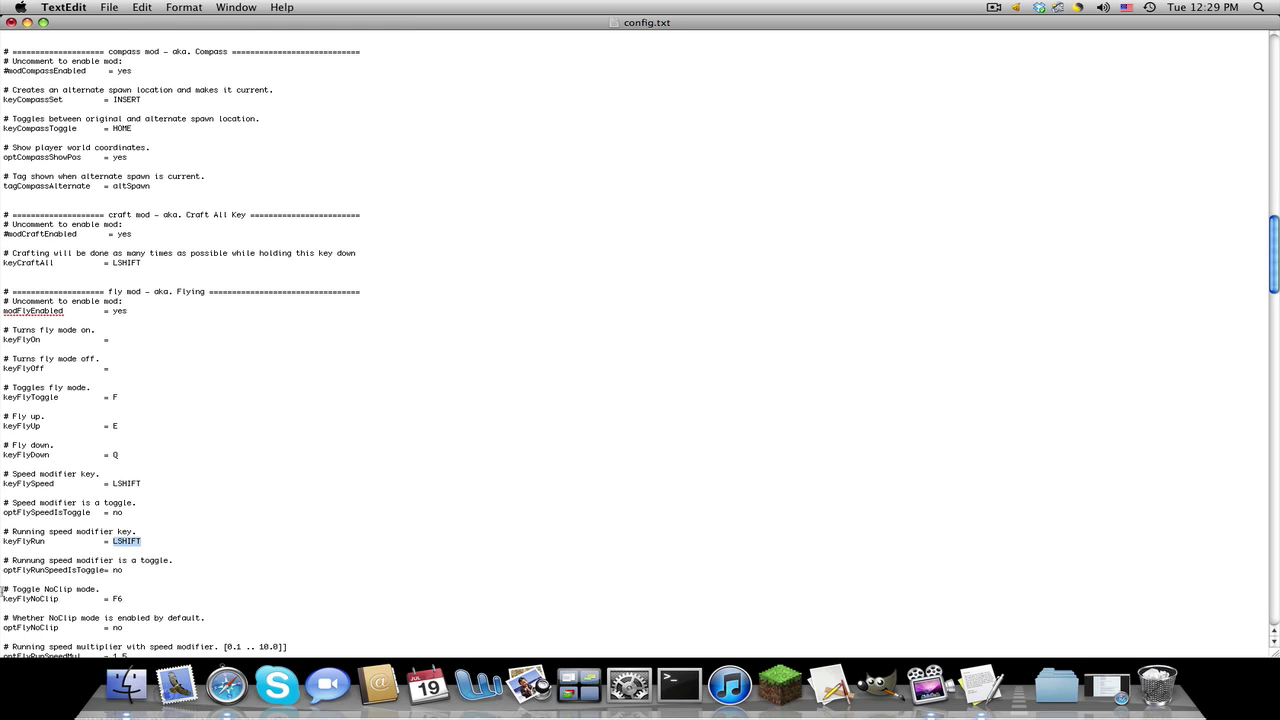
{"action": "left_click", "coordinate": [135, 563]}
{"action": "scroll", "coordinate": [131, 600], "scroll_direction": "down", "scroll_amount": 1}
{"action": "scroll", "coordinate": [142, 600], "scroll_direction": "down", "scroll_amount": 9}
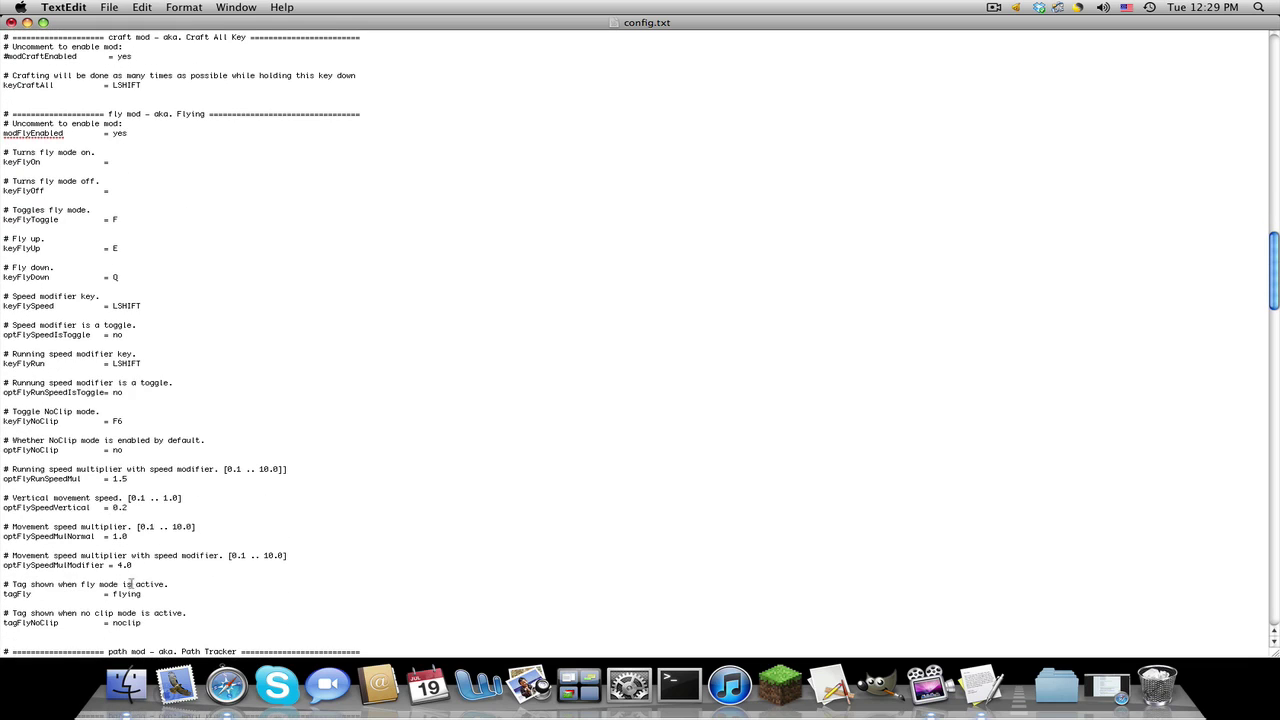
- Review the running, vertical and normal movement speed values in the fly mod section, down to optFlySpeedMulModifier
{"action": "left_click_drag", "start_coordinate": [160, 575], "coordinate": [2, 466]}
{"action": "left_click", "coordinate": [247, 509]}
{"action": "left_click", "coordinate": [126, 478]}
{"action": "left_click_drag", "start_coordinate": [142, 508], "coordinate": [112, 508]}
{"action": "left_click", "coordinate": [180, 509]}
{"action": "left_click_drag", "start_coordinate": [142, 535], "coordinate": [111, 540]}
{"action": "left_click", "coordinate": [154, 546]}
{"action": "left_click_drag", "start_coordinate": [142, 558], "coordinate": [137, 565]}
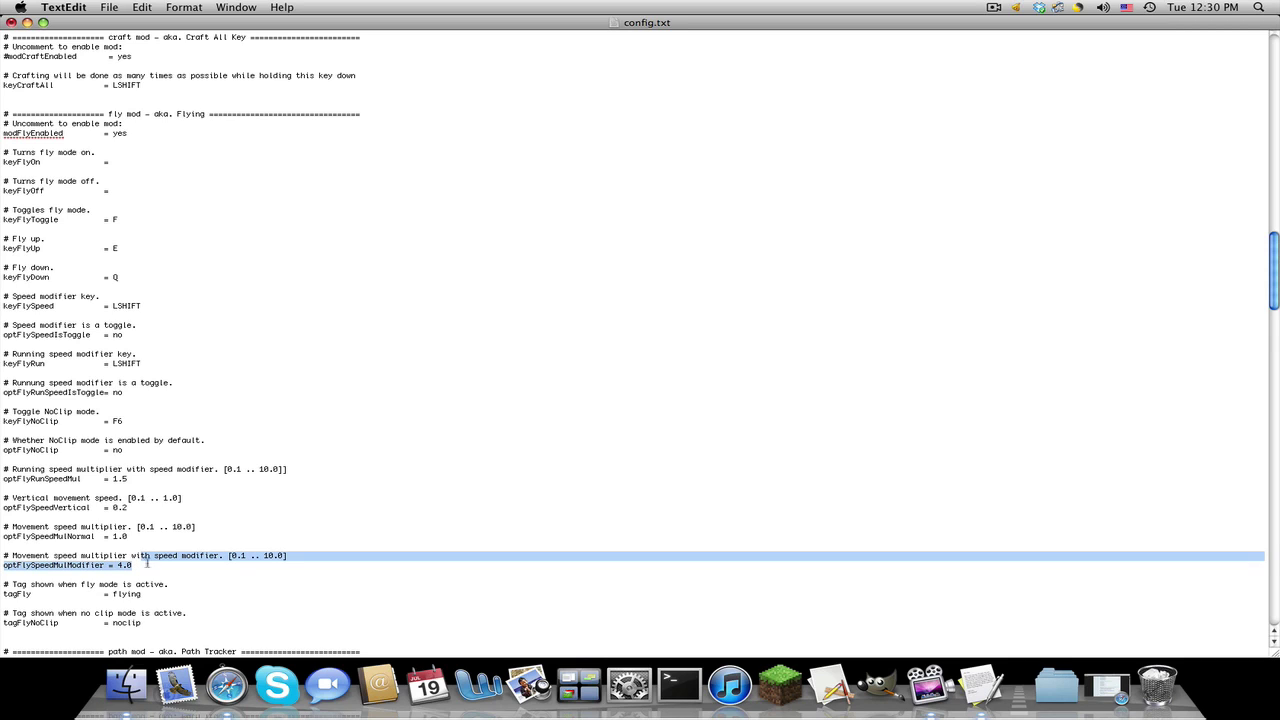
{"action": "left_click", "coordinate": [168, 566]}
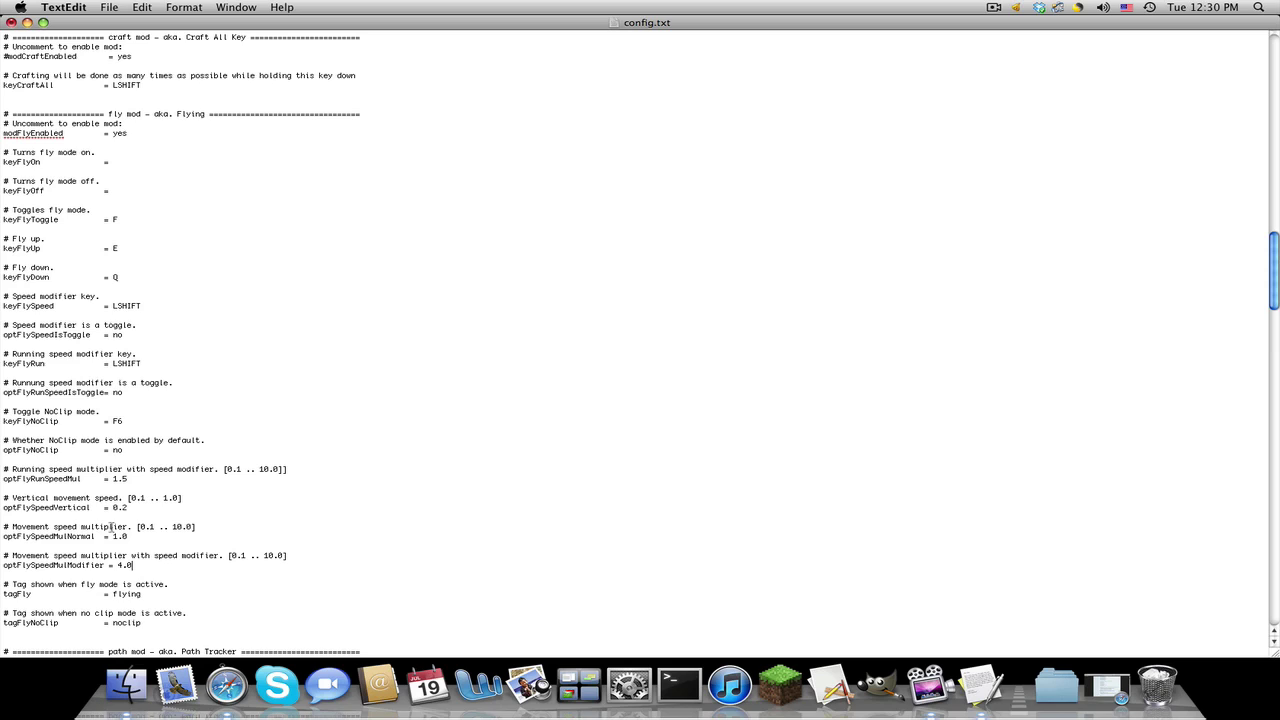
- Compare the normal movement multiplier with the speed-modifier multiplier, and recheck the vertical flying speed setting
{"action": "left_click_drag", "start_coordinate": [126, 527], "coordinate": [54, 528]}
{"action": "left_click", "coordinate": [178, 556]}
{"action": "left_click_drag", "start_coordinate": [192, 558], "coordinate": [111, 565]}
{"action": "left_click", "coordinate": [159, 566]}
{"action": "left_click", "coordinate": [256, 569]}
{"action": "left_click_drag", "start_coordinate": [142, 508], "coordinate": [97, 490]}
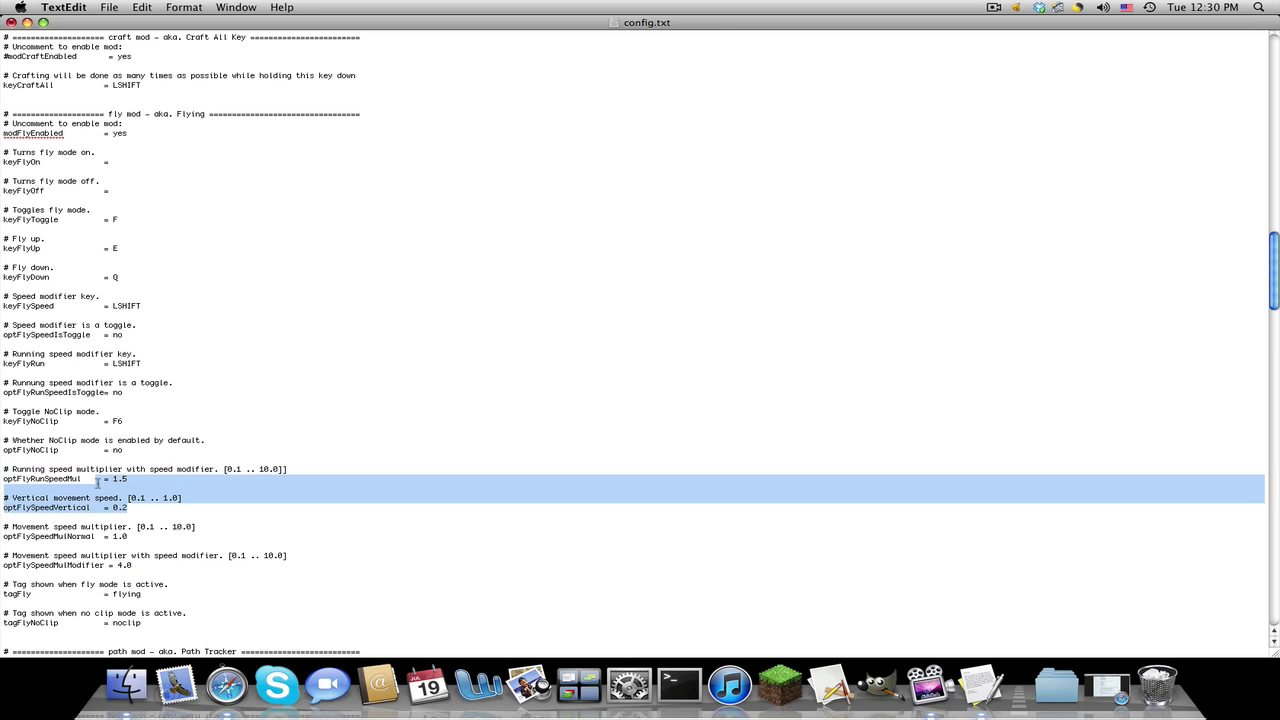
{"action": "left_click", "coordinate": [155, 490]}
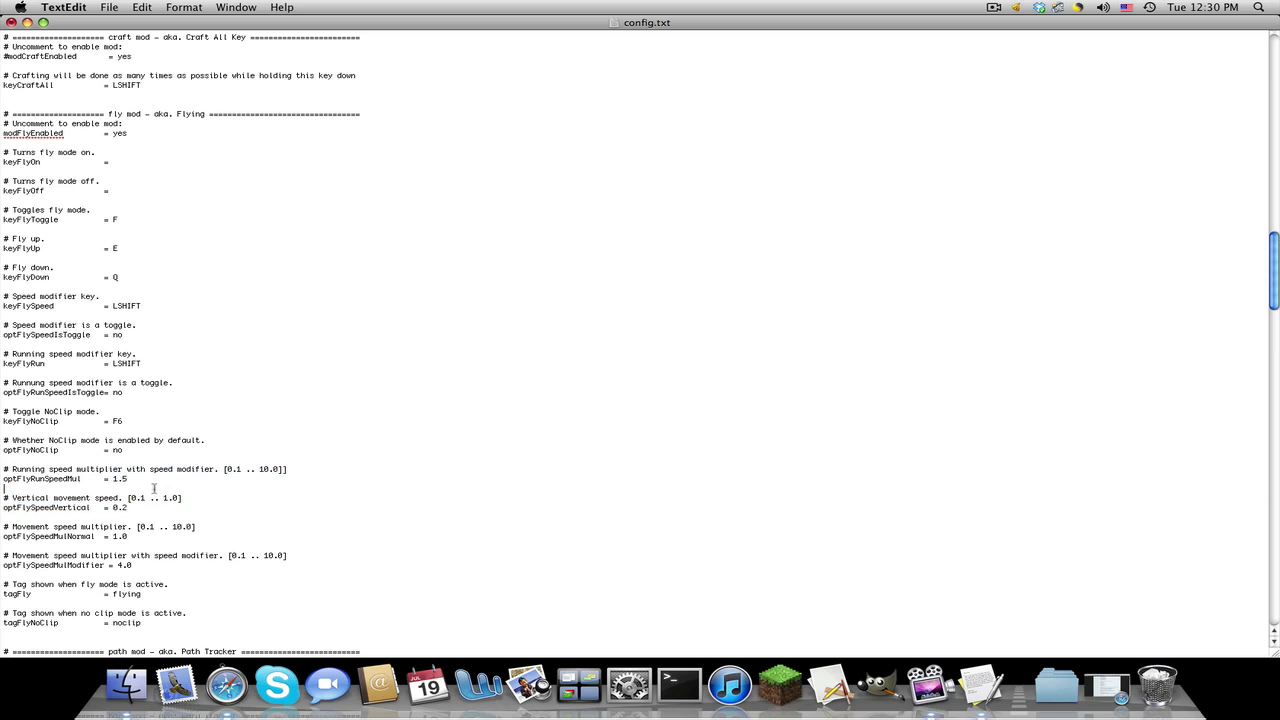
{"action": "left_click", "coordinate": [147, 507]}
{"action": "left_click_drag", "start_coordinate": [147, 507], "coordinate": [113, 507]}
- Replace the tagFly text with Flyin, then save config.txt and quit TextEdit
{"action": "scroll", "coordinate": [156, 492], "scroll_direction": "down", "scroll_amount": 1}
{"action": "left_click_drag", "start_coordinate": [142, 581], "coordinate": [110, 586]}
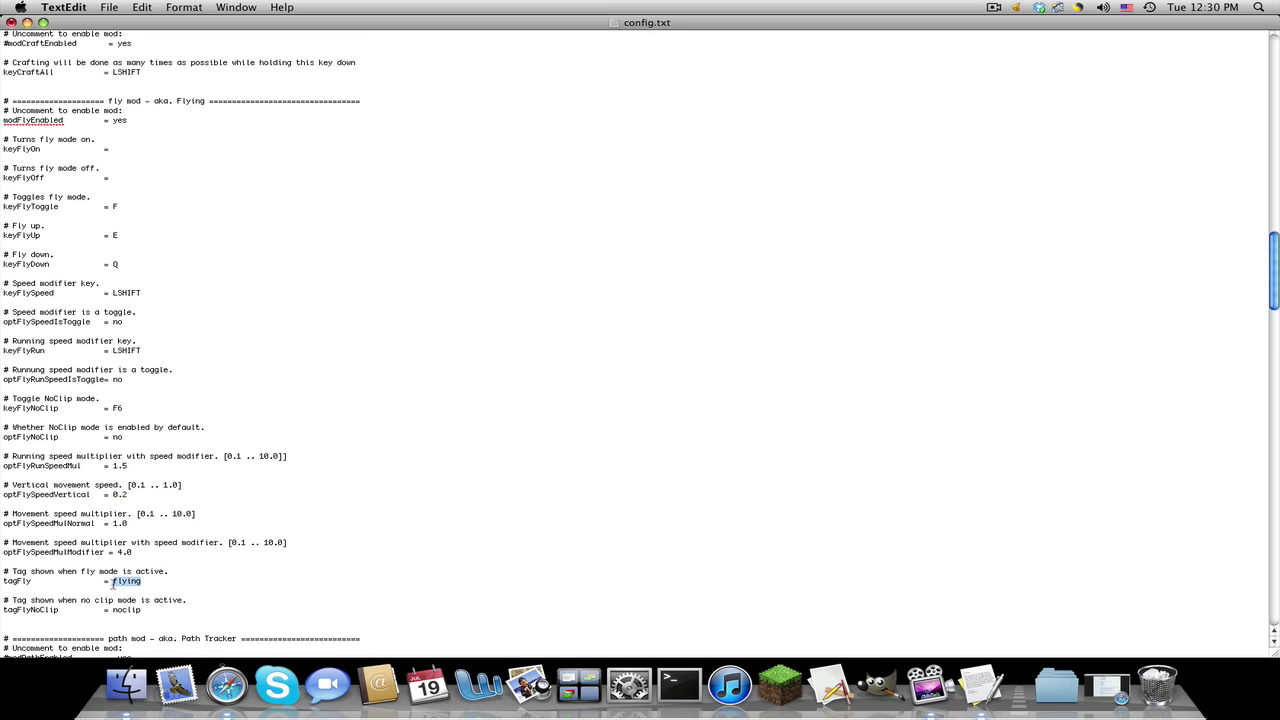
{"action": "key", "text": "BackSpace"}
{"action": "type", "text": "Flyin"}
{"action": "key", "text": "super+s"}
{"action": "key", "text": "super+q"}
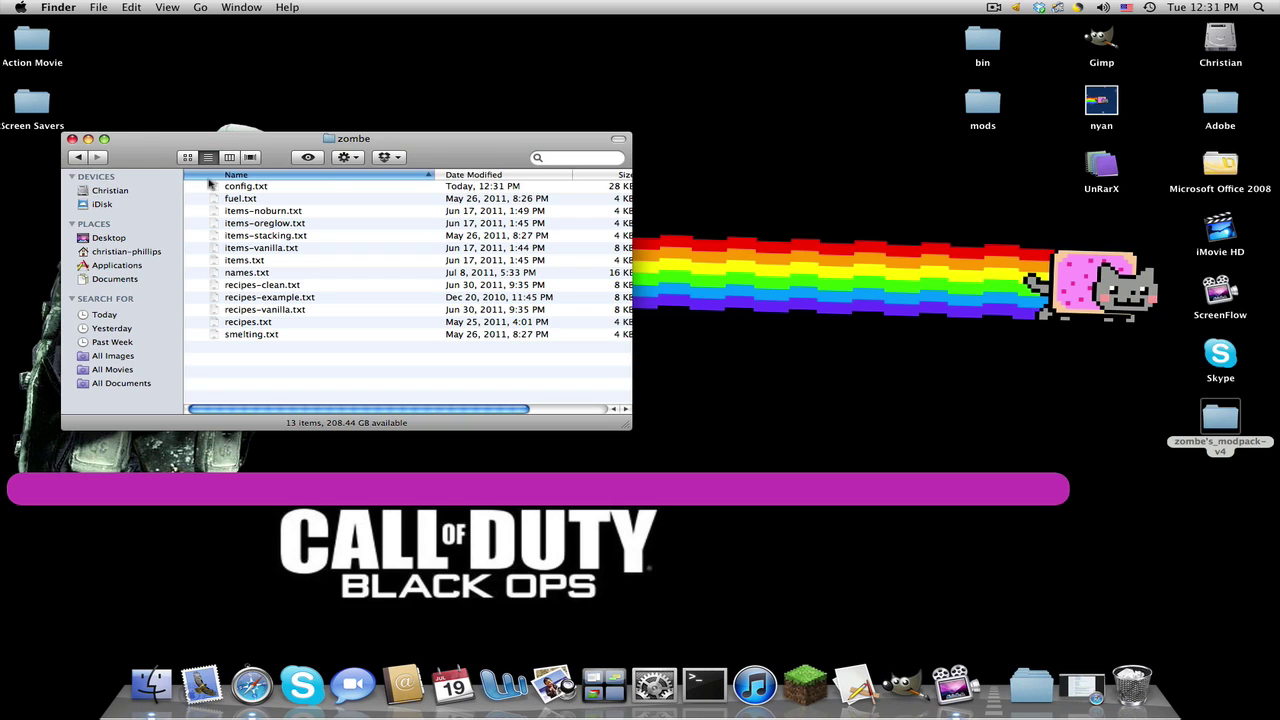
- Close the zombe folder window, launch Minecraft and log in with the remembered account
{"action": "left_click", "coordinate": [72, 139]}
{"action": "left_click", "coordinate": [805, 700]}
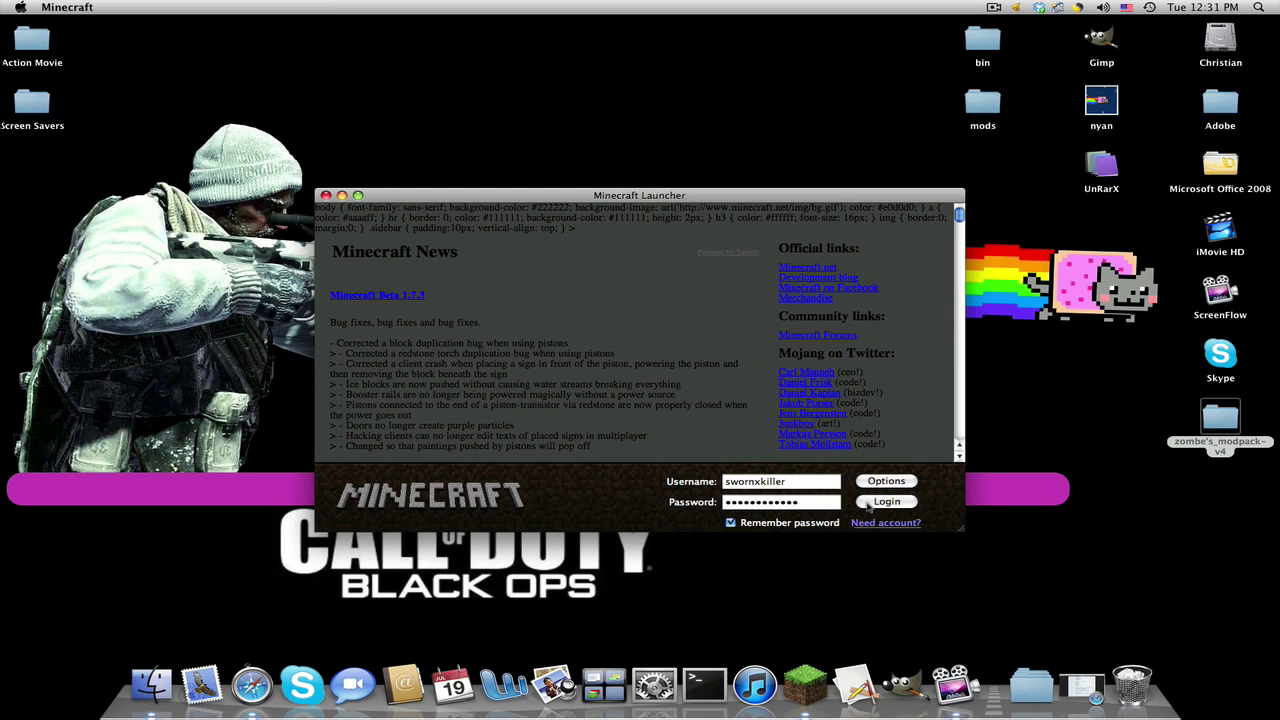
{"action": "left_click", "coordinate": [869, 502]}
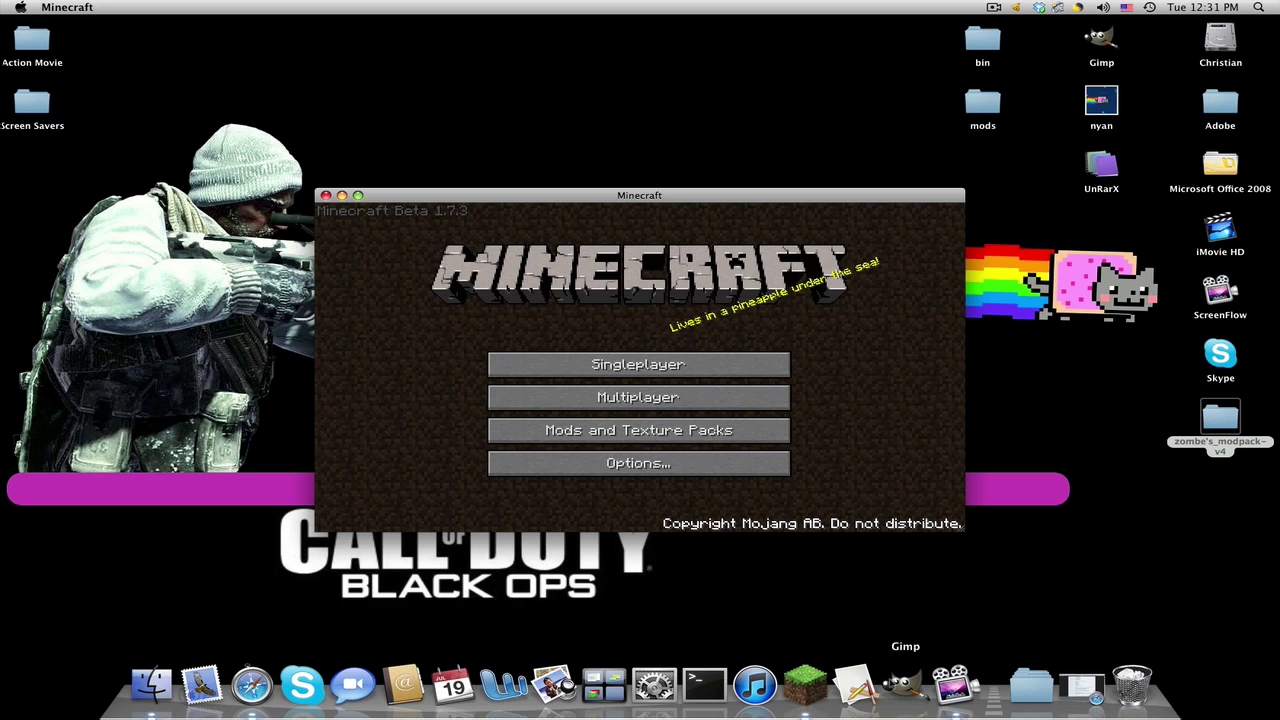
- View the minecraft folder inside the user's Library/Application Support in Finder, and close that window
{"action": "left_click", "coordinate": [152, 684]}
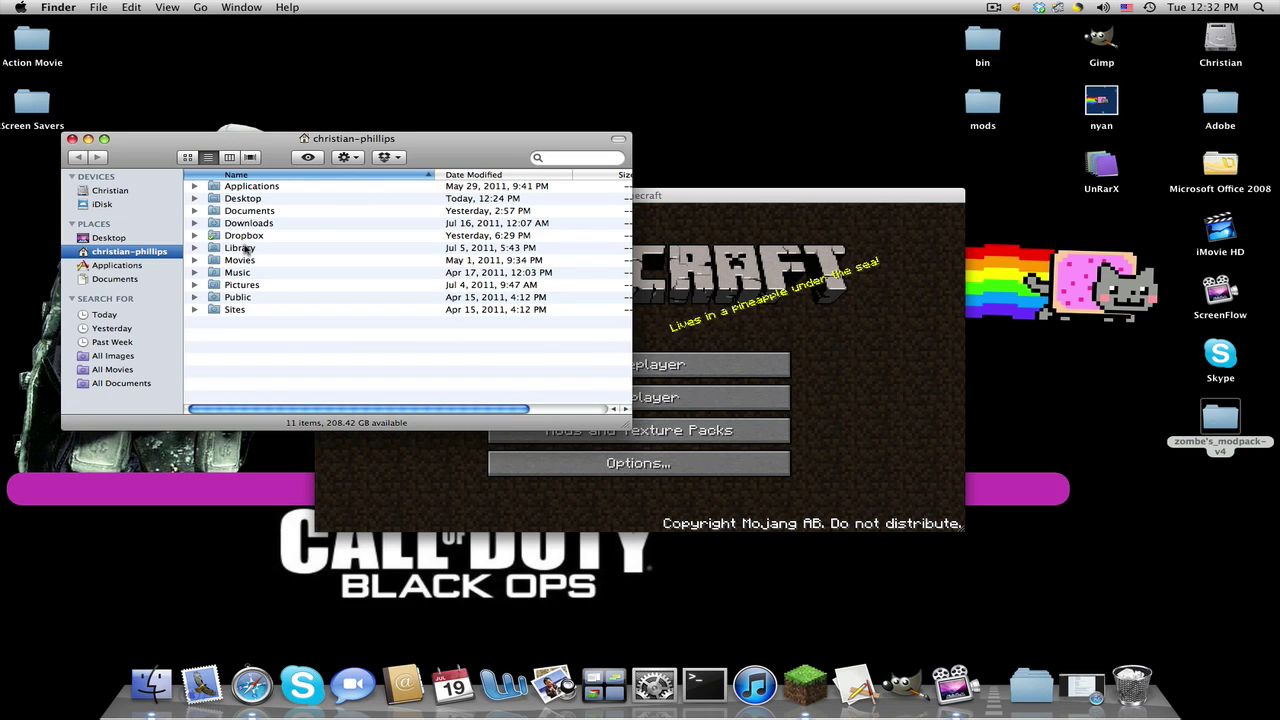
{"action": "double_click", "coordinate": [242, 247]}
{"action": "double_click", "coordinate": [240, 199]}
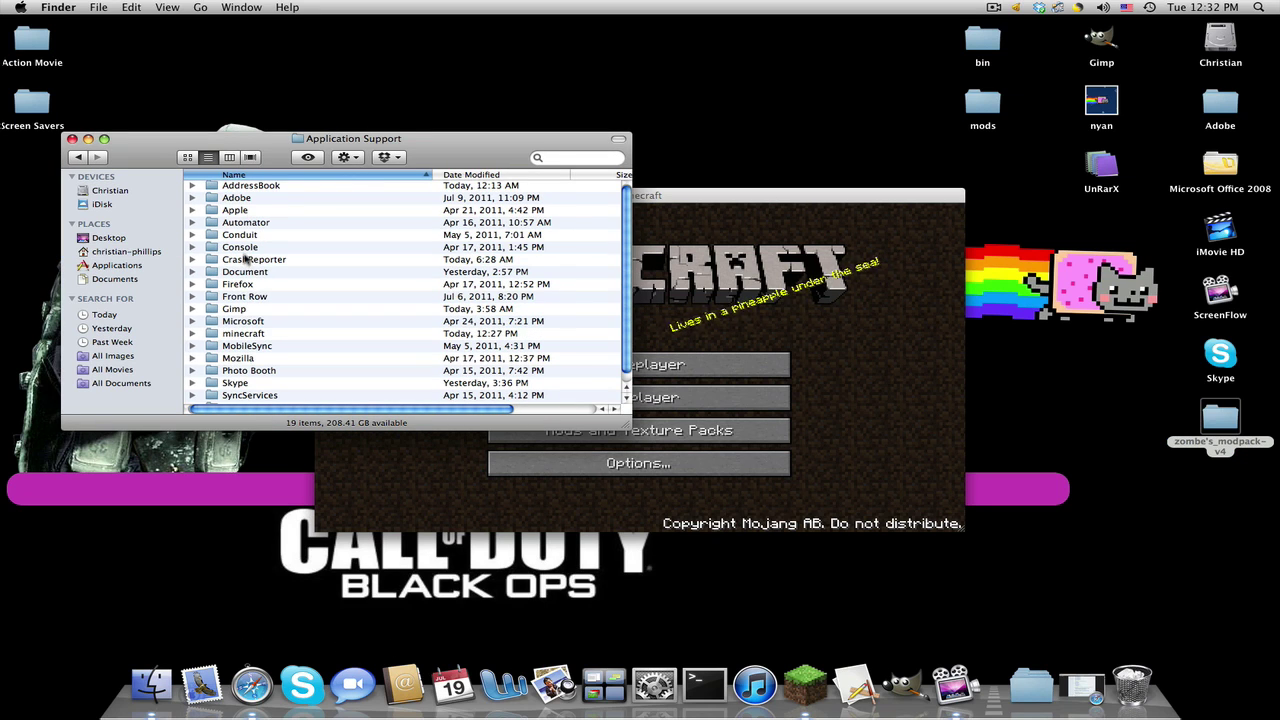
{"action": "double_click", "coordinate": [246, 333]}
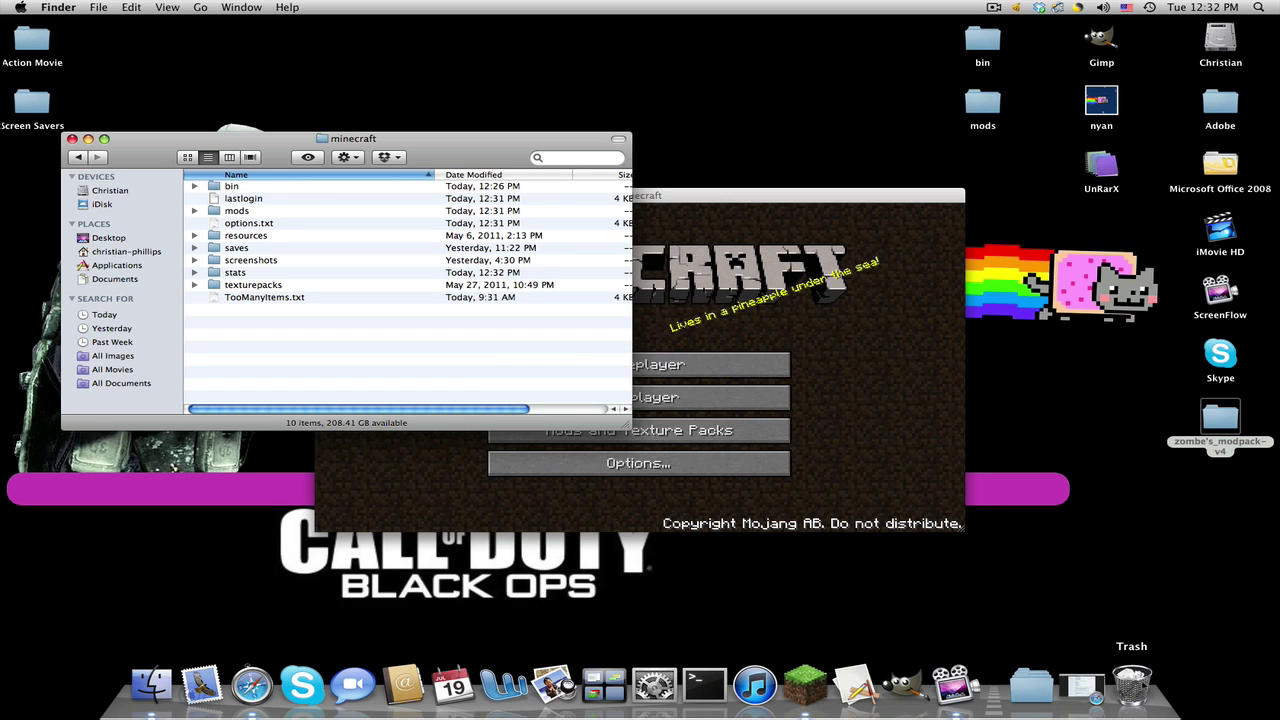
{"action": "left_click", "coordinate": [71, 139]}
- Return to Minecraft and load a saved singleplayer world
{"action": "left_click", "coordinate": [600, 364]}
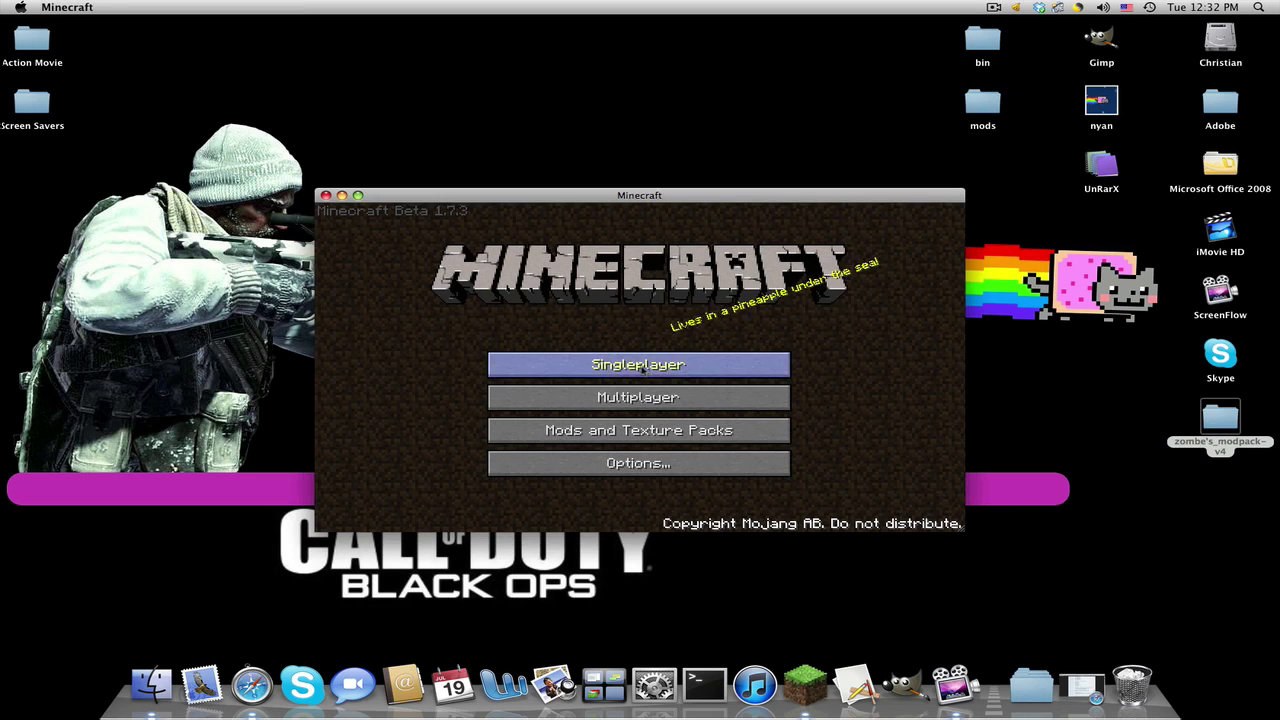
{"action": "left_click", "coordinate": [600, 364]}
{"action": "left_click", "coordinate": [541, 308]}
{"action": "left_click", "coordinate": [582, 472]}
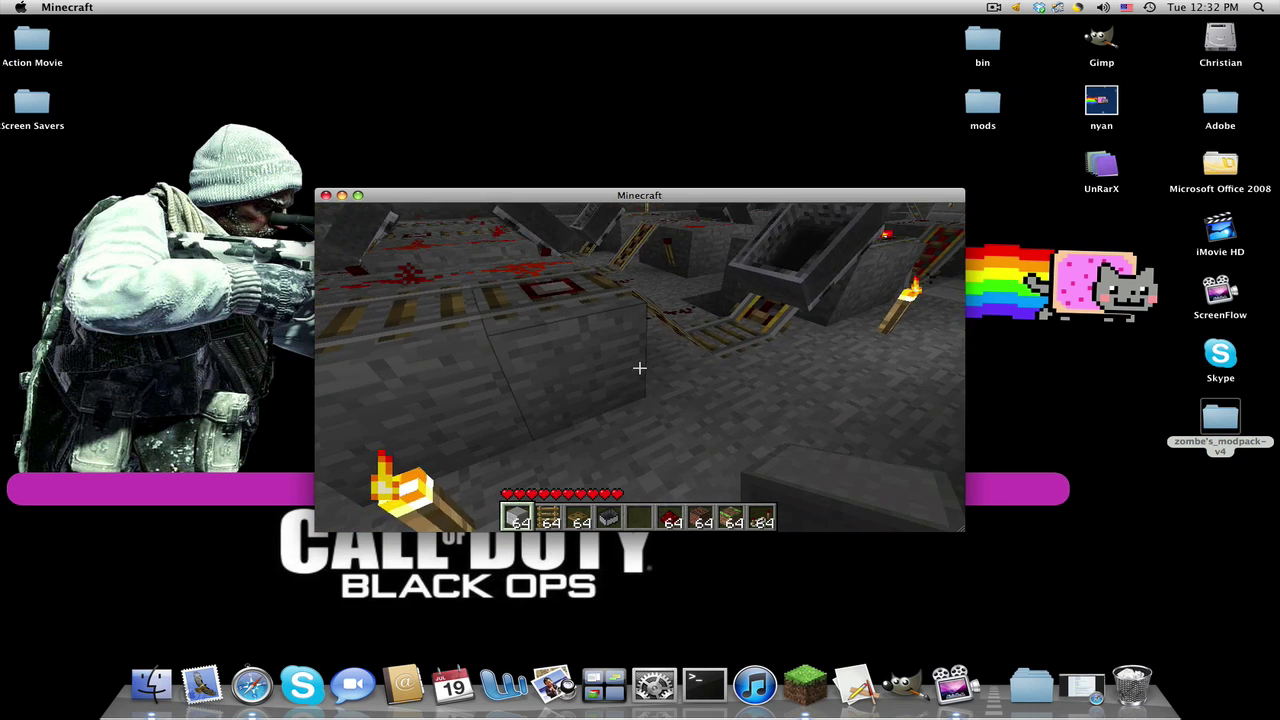
- Try out the fly mod in the world by toggling fly mode, flying up and moving forward
{"action": "key", "text": "f"}
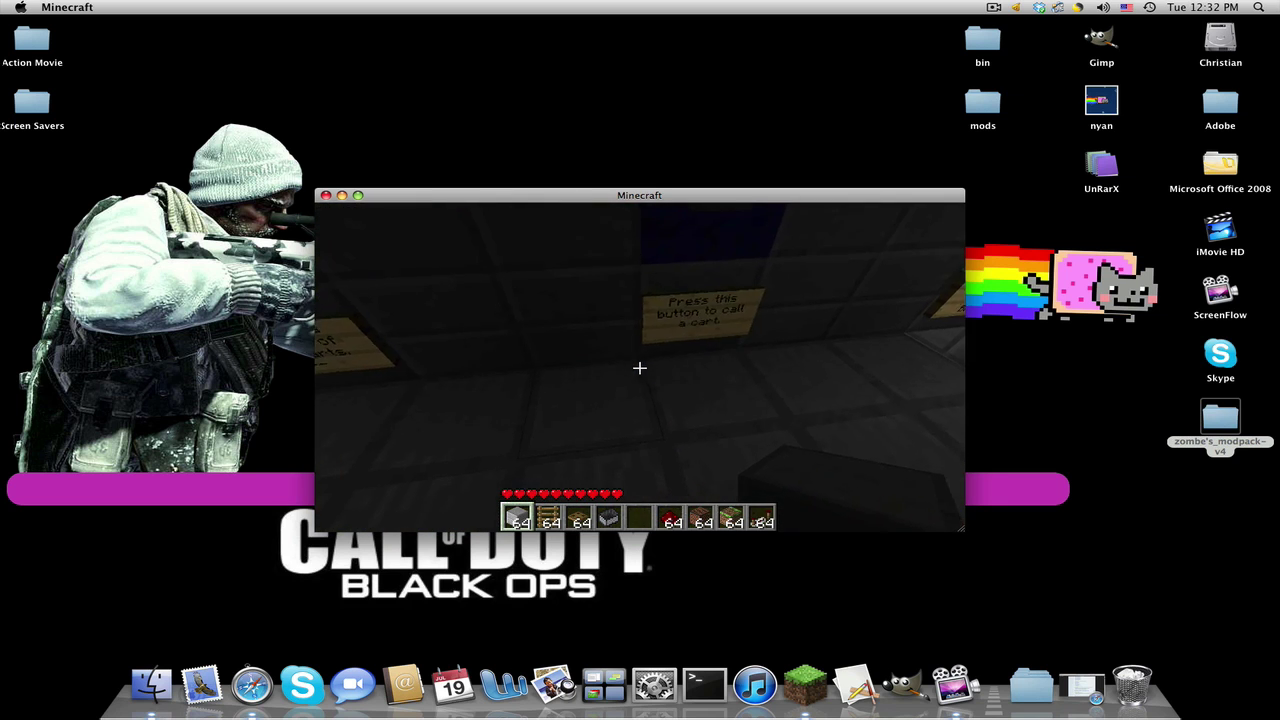
{"action": "key", "text": "e"}
{"action": "key", "text": "e"}
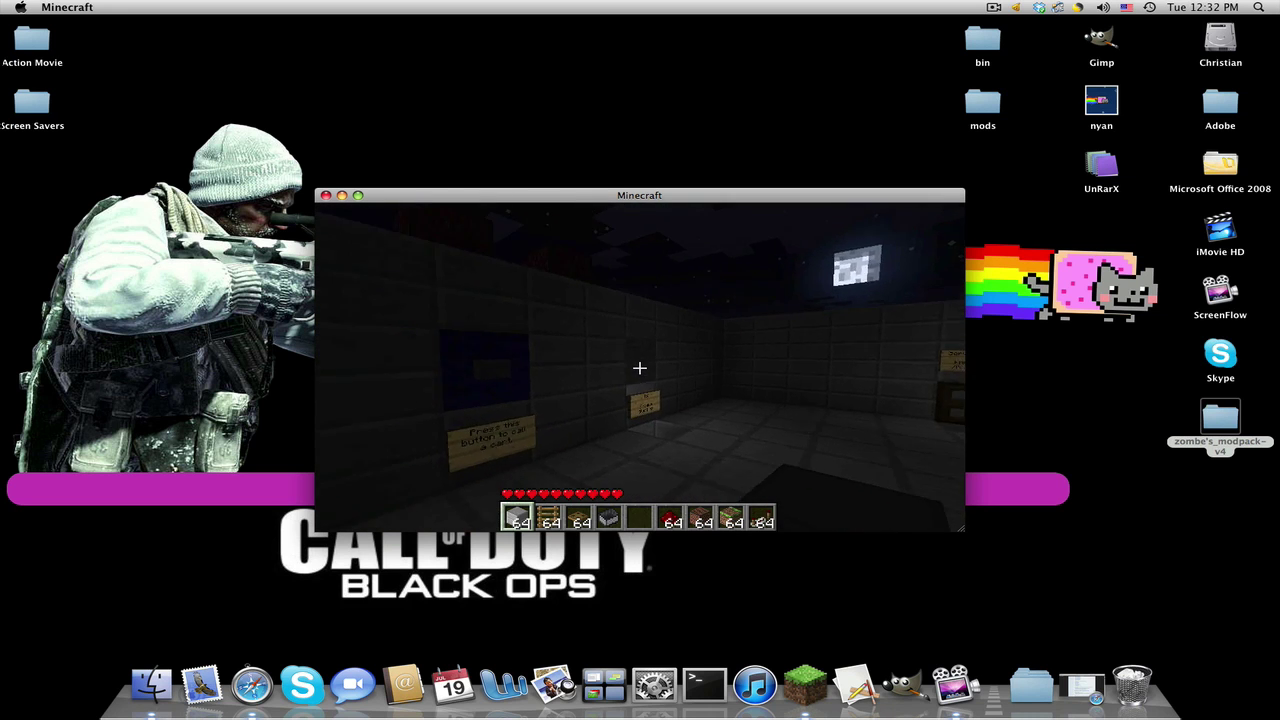
{"action": "key", "text": "w"}
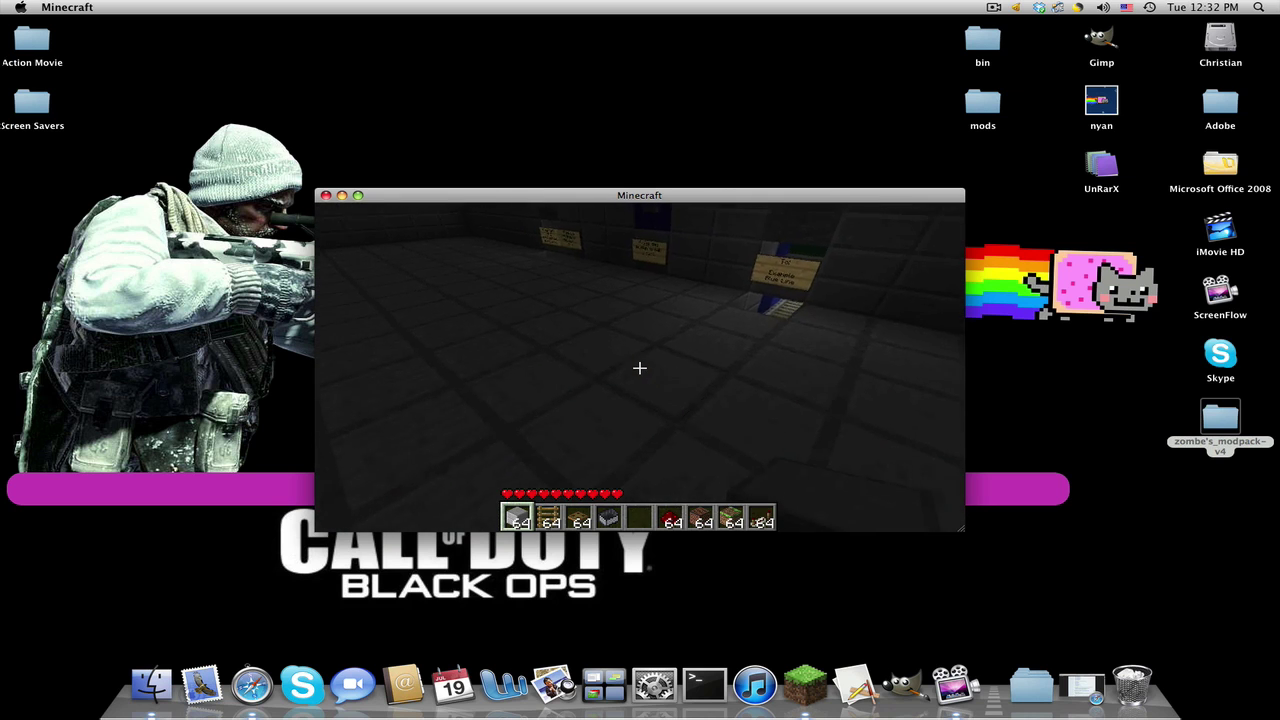
{"action": "key", "text": "w"}
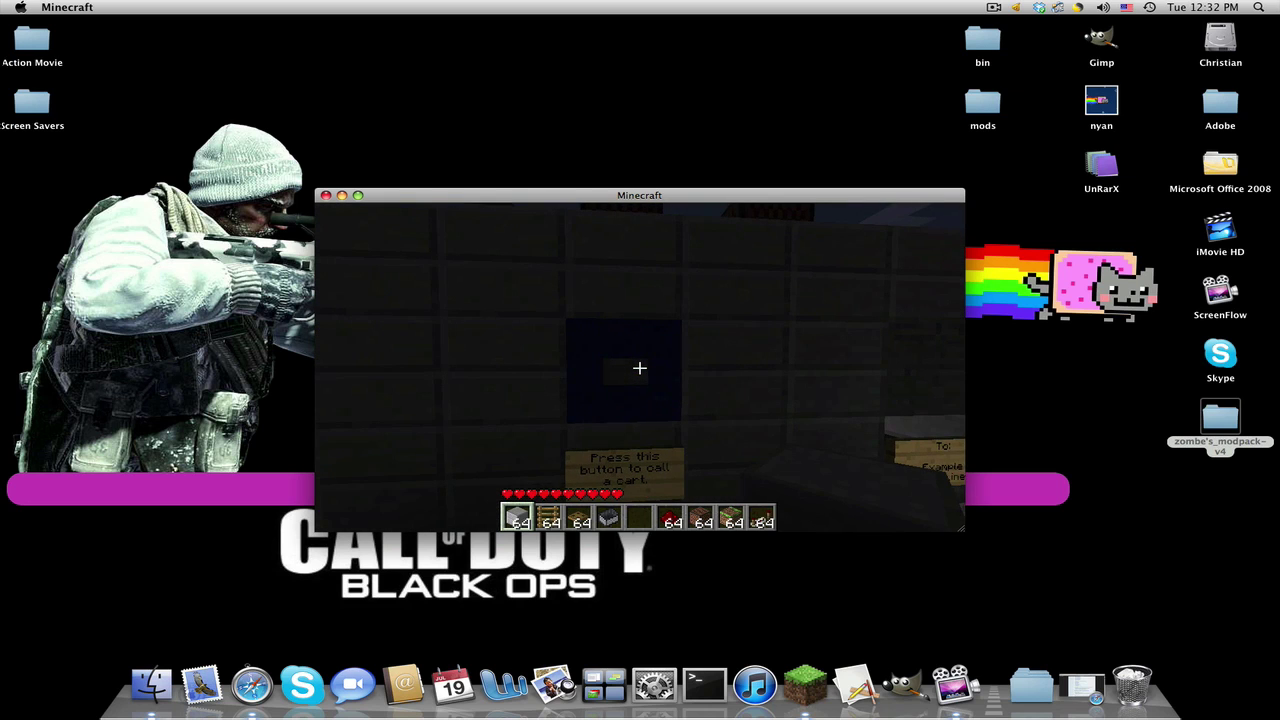
- Select the ninth hotbar item and walk to the minecart track at the "To: Example Blue Line" sign
{"action": "key", "text": "9"}
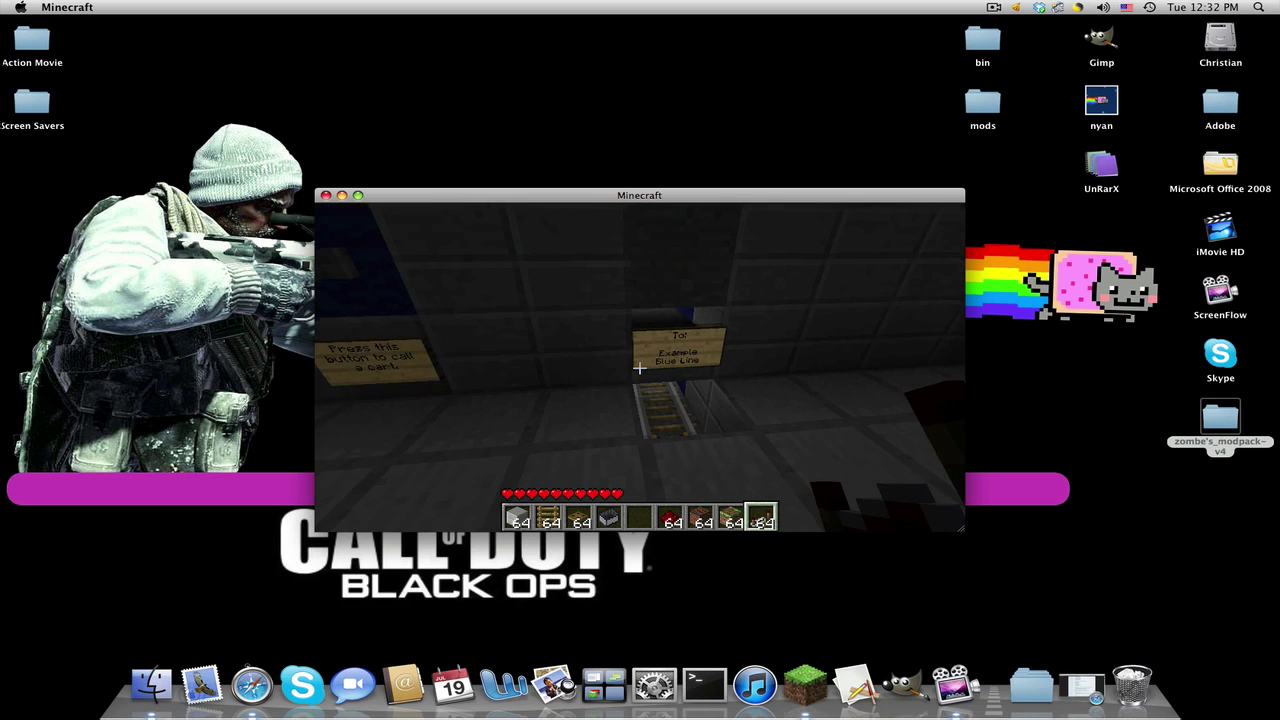
{"action": "key", "text": "w"}
{"action": "key", "text": "w"}
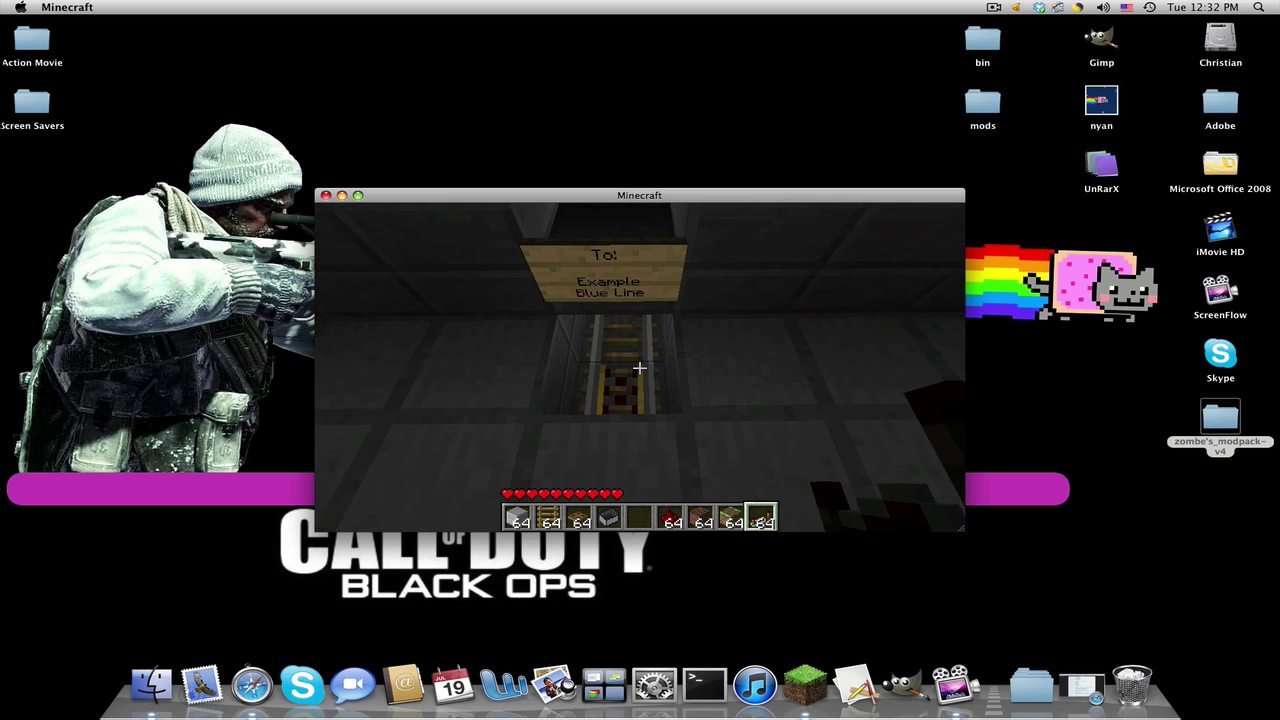
{"action": "key", "text": "w"}
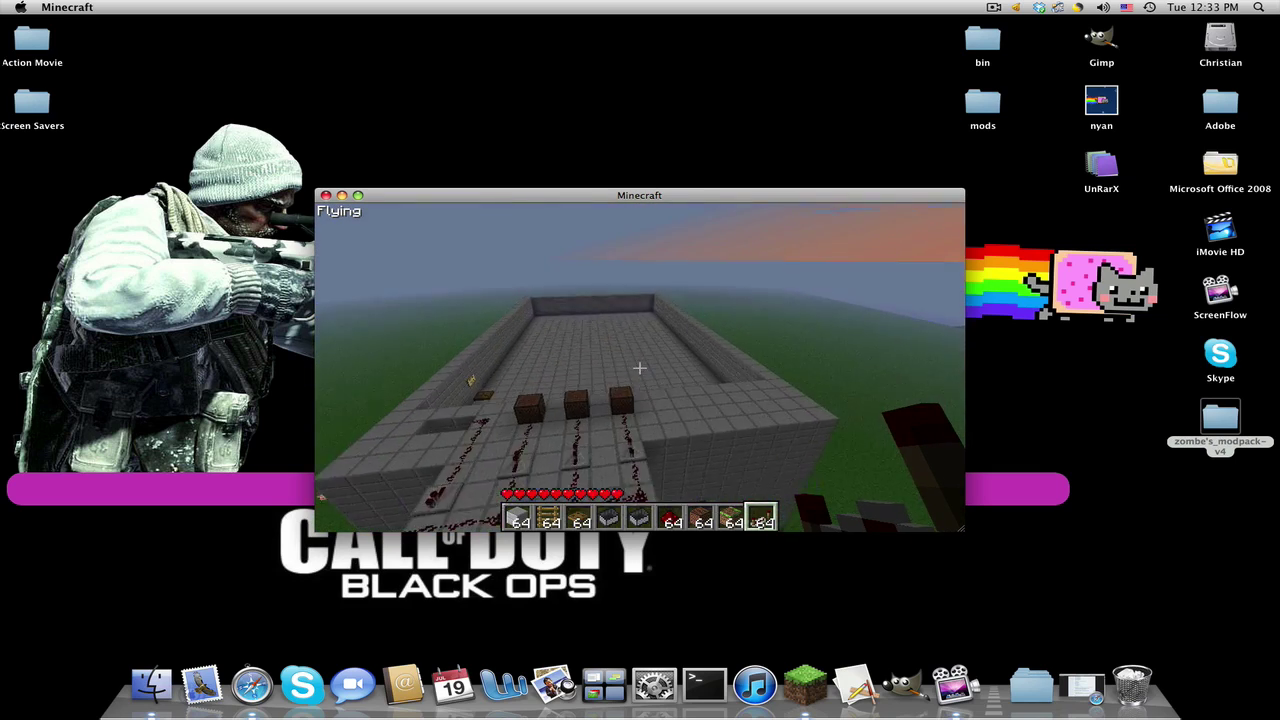
- Fly through the stone station past the Blue Line track and up over the redstone wiring on its roof
{"action": "key", "text": "w"}
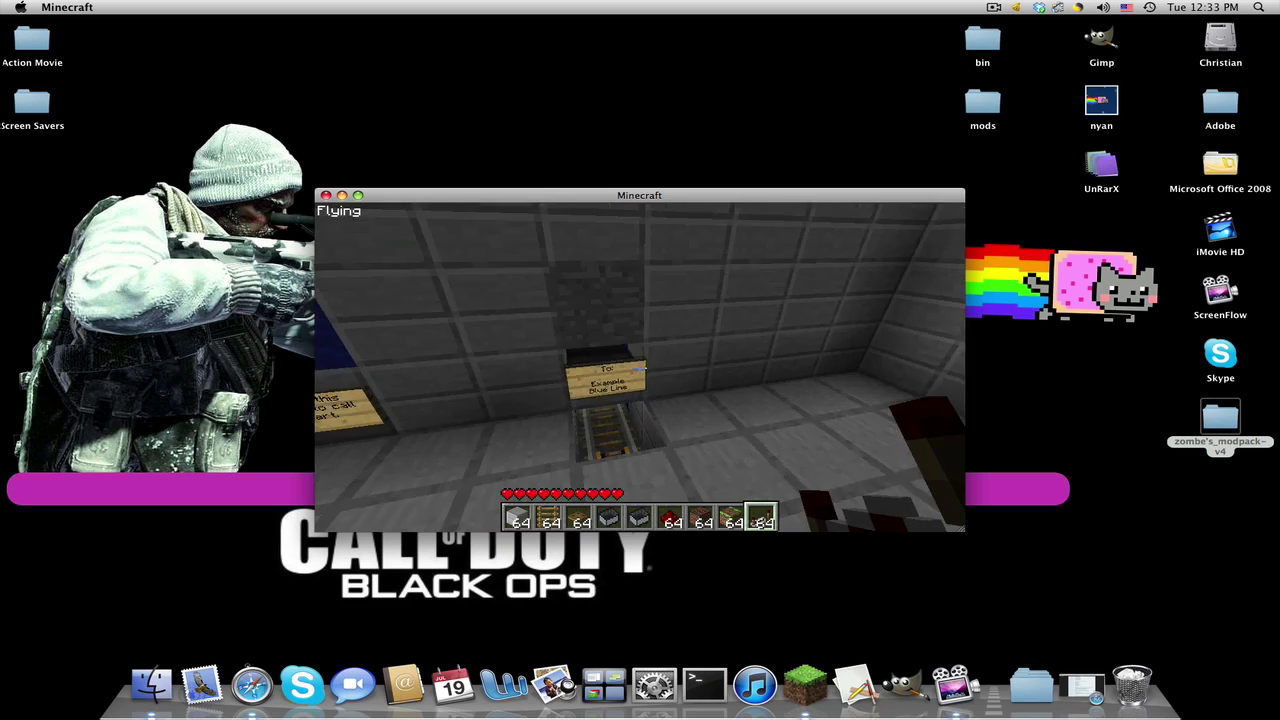
{"action": "key", "text": "w"}
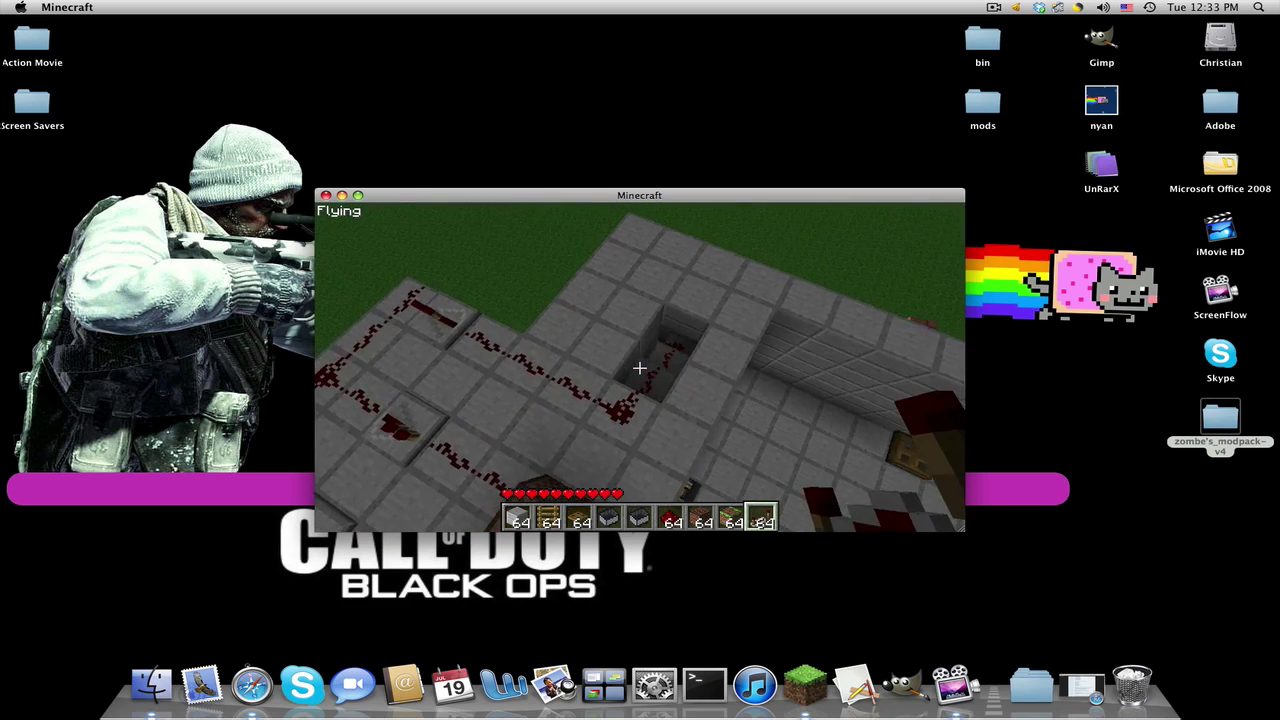
{"action": "mouse_move", "coordinate": [639, 368]}
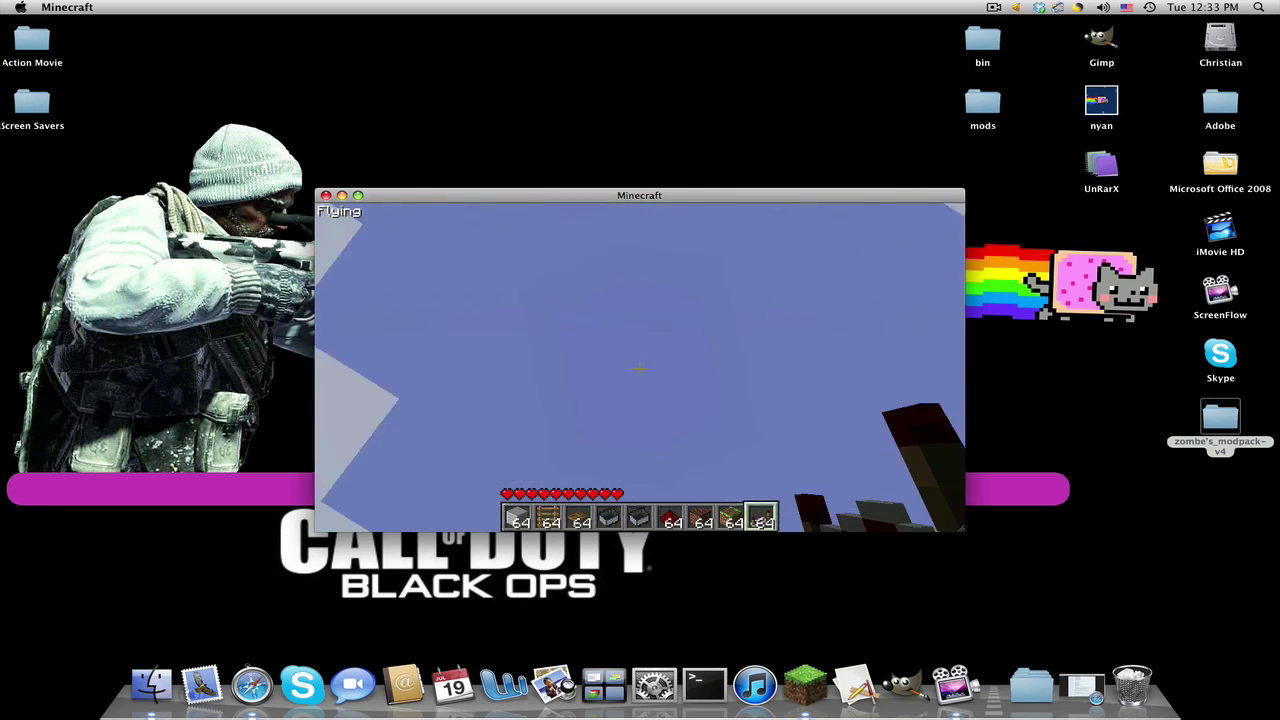